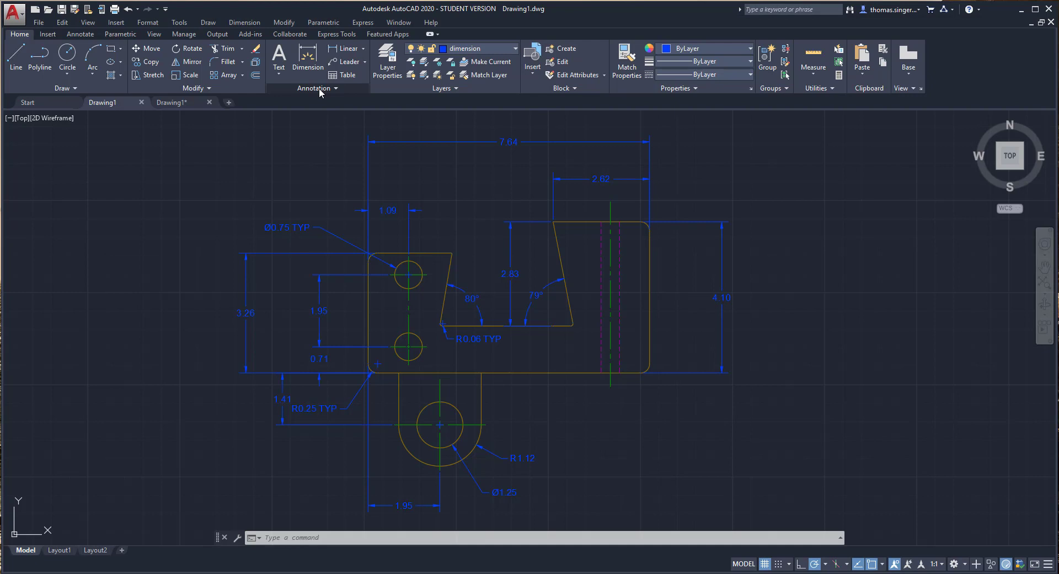
# Open the Standard dimension style for modification and review its dimension line and extension line settings
pyautogui.click(334, 90)
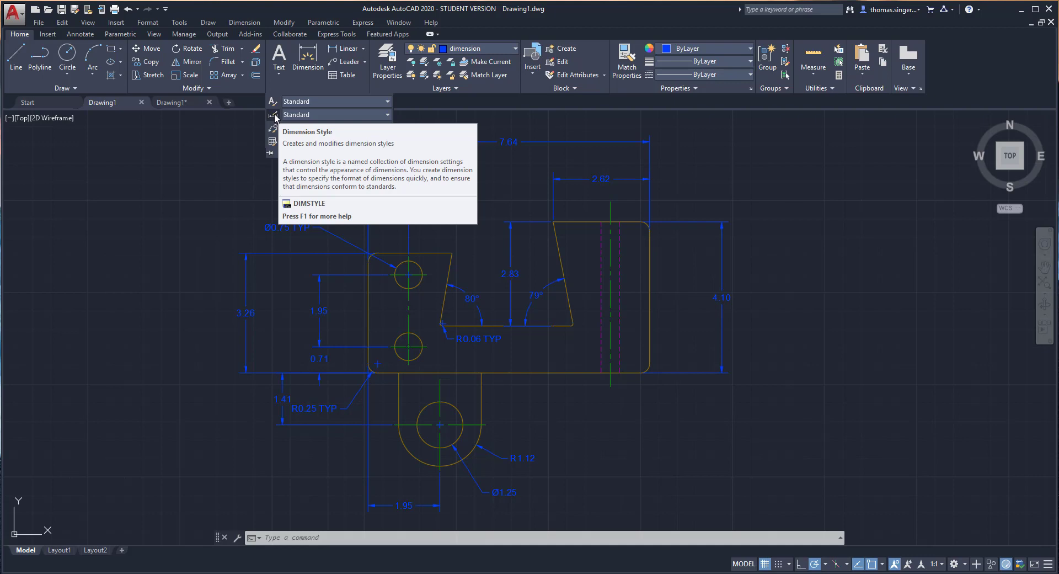
pyautogui.click(80, 34)
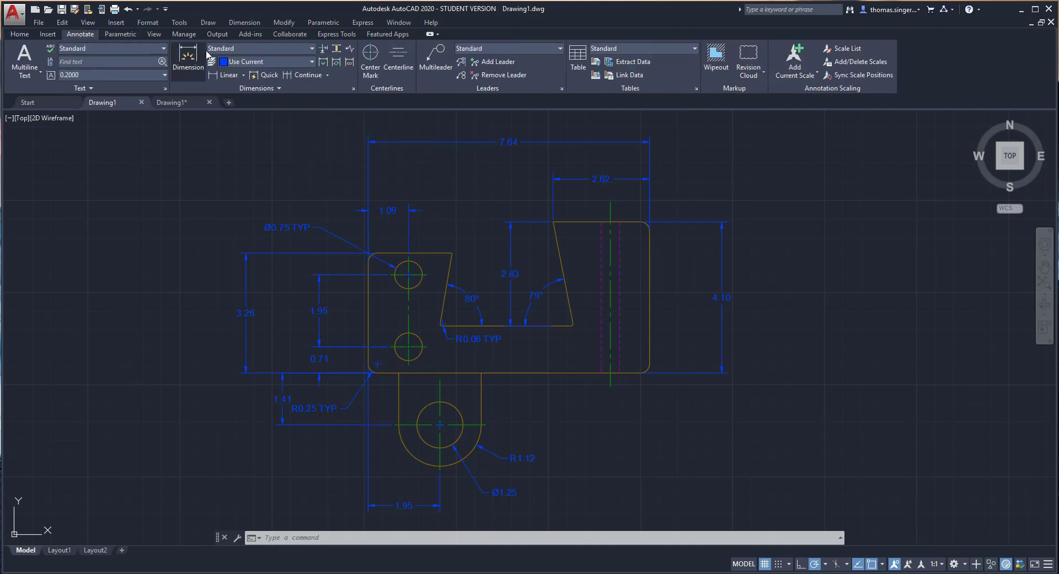
pyautogui.click(250, 48)
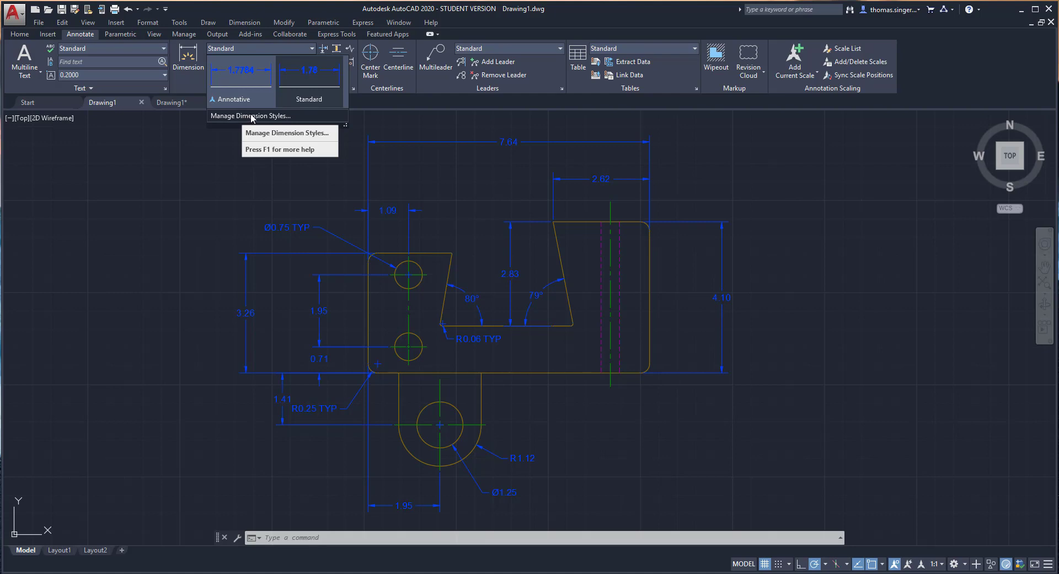
pyautogui.click(251, 116)
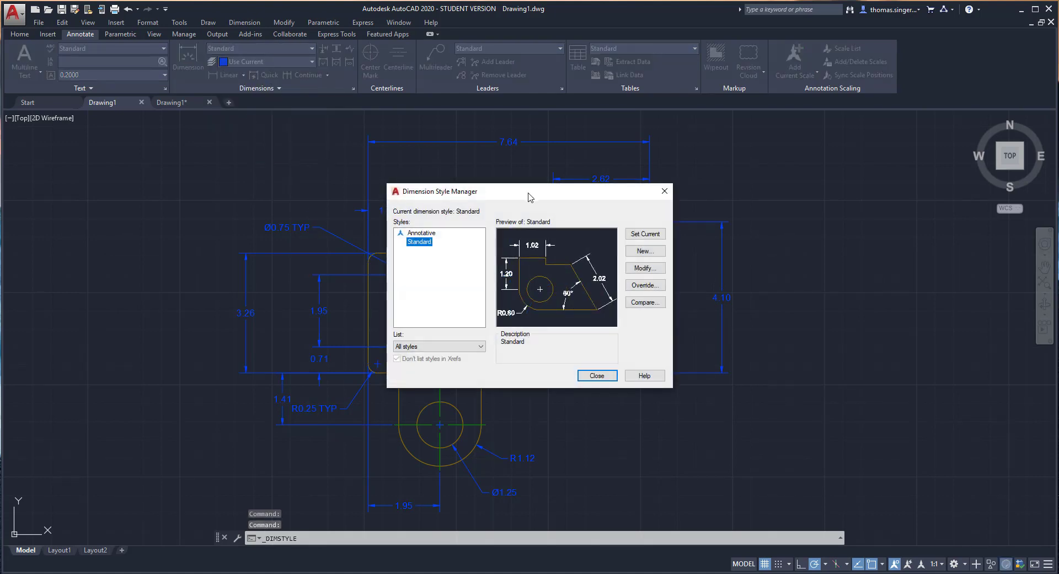
pyautogui.moveTo(527, 192); pyautogui.dragTo(470, 170)
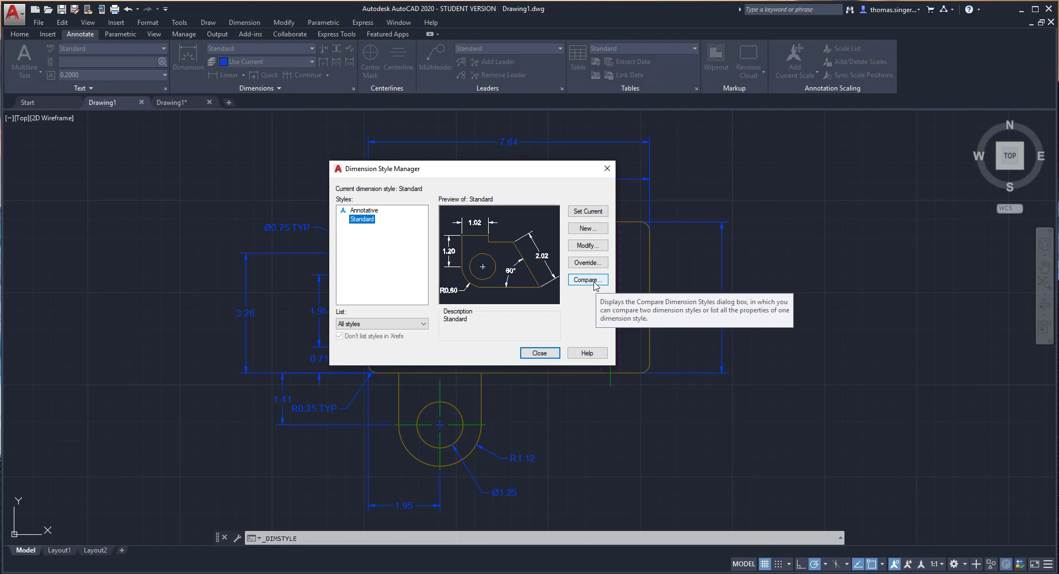
pyautogui.click(587, 249)
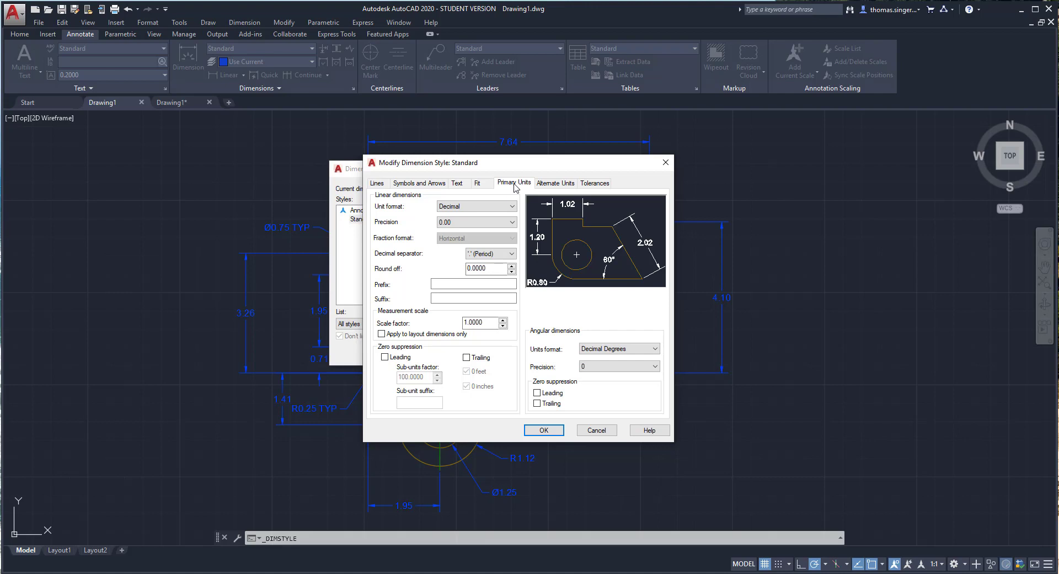
pyautogui.click(377, 184)
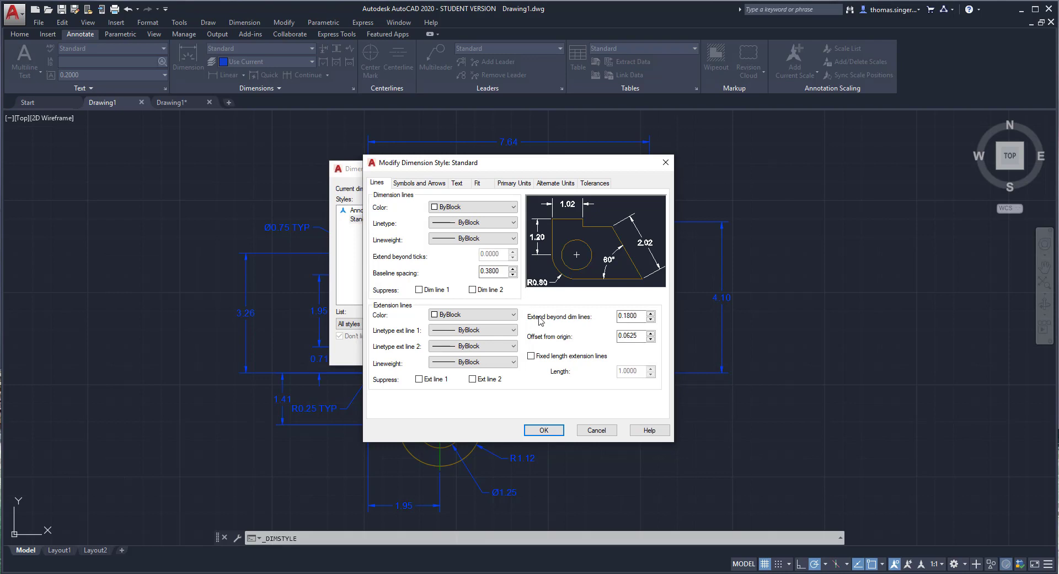
pyautogui.doubleClick(639, 315)
# Try Architectural tick, Box filled and Dot blank as the dimension arrowheads, and restore Closed filled
pyautogui.click(419, 183)
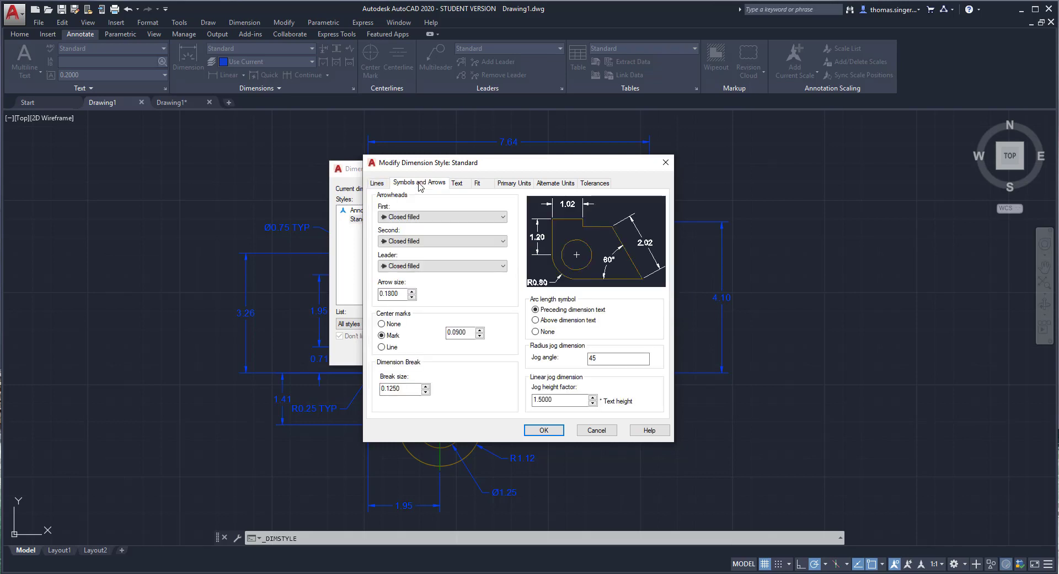
pyautogui.click(454, 219)
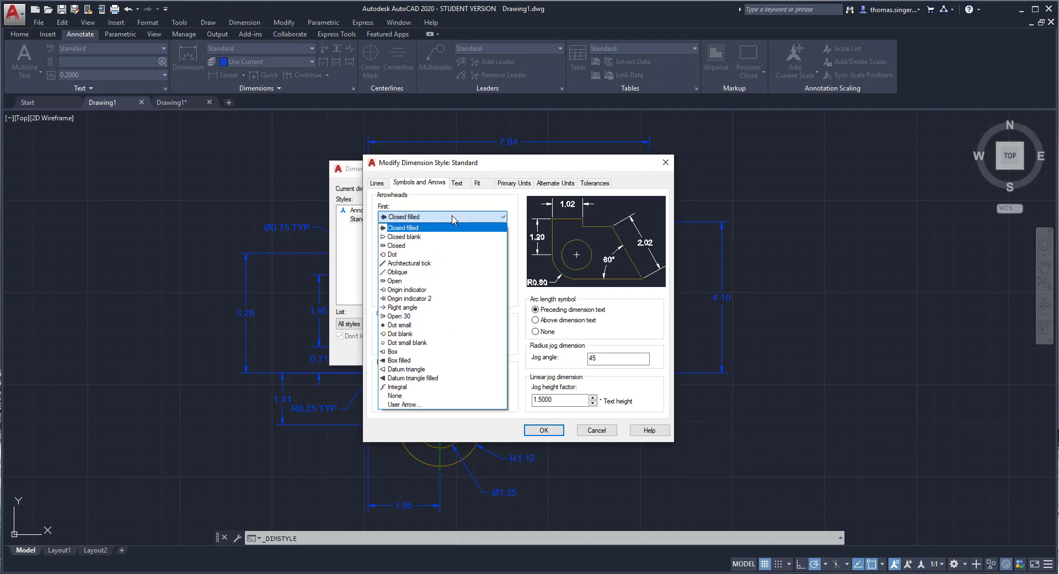
pyautogui.click(421, 264)
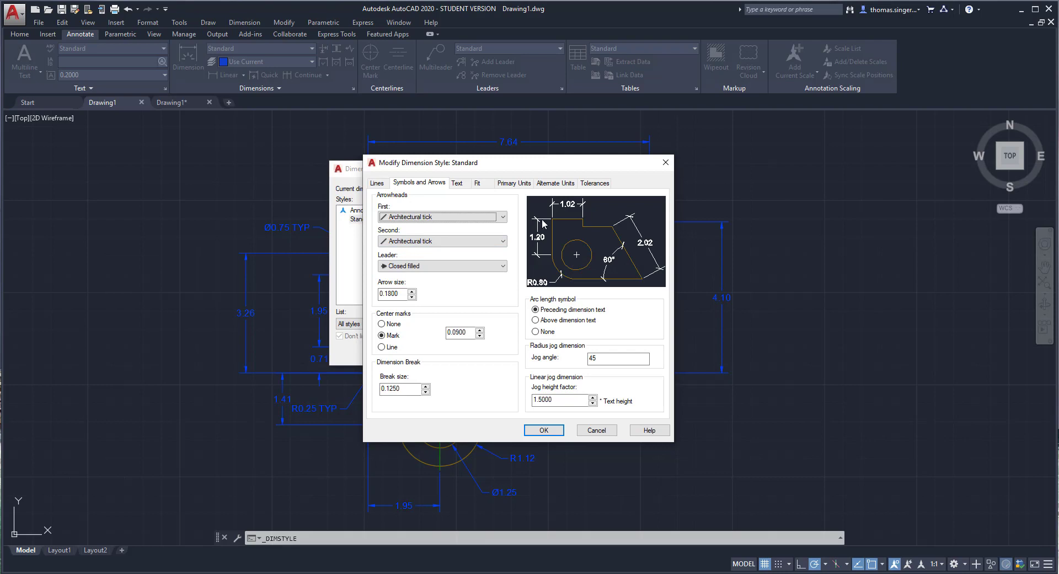
pyautogui.click(460, 219)
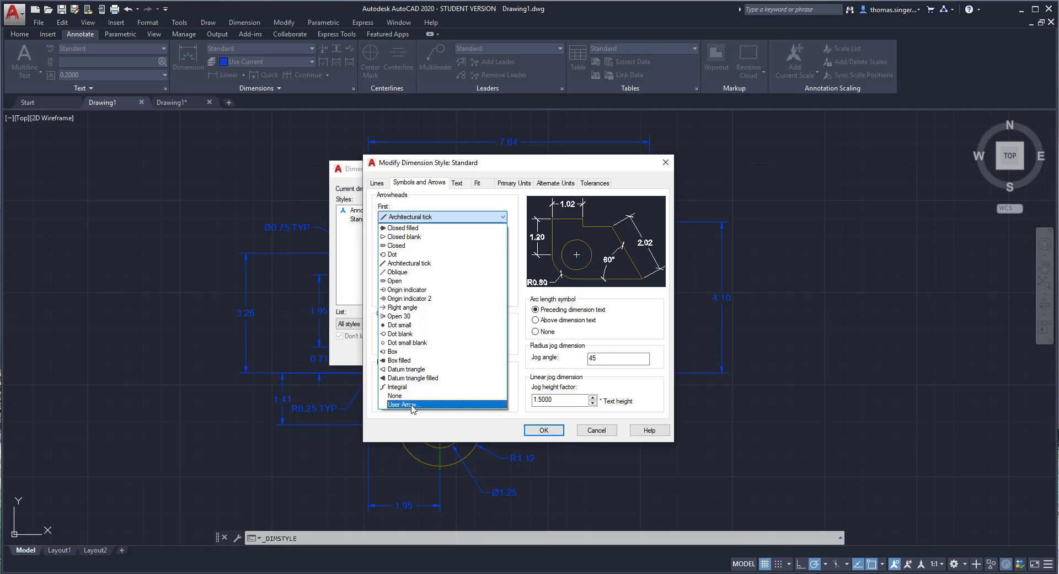
pyautogui.click(412, 360)
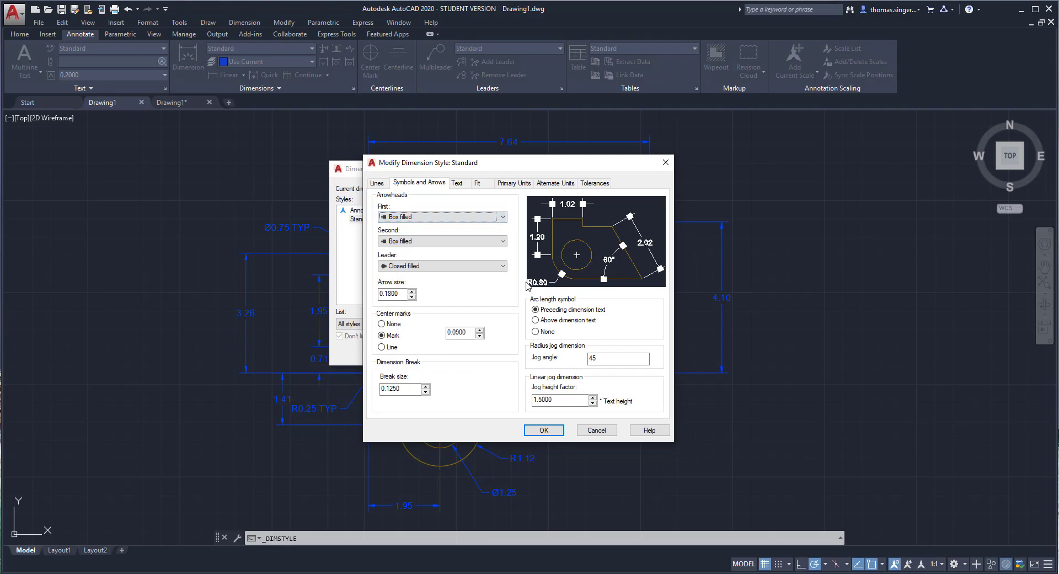
pyautogui.click(438, 219)
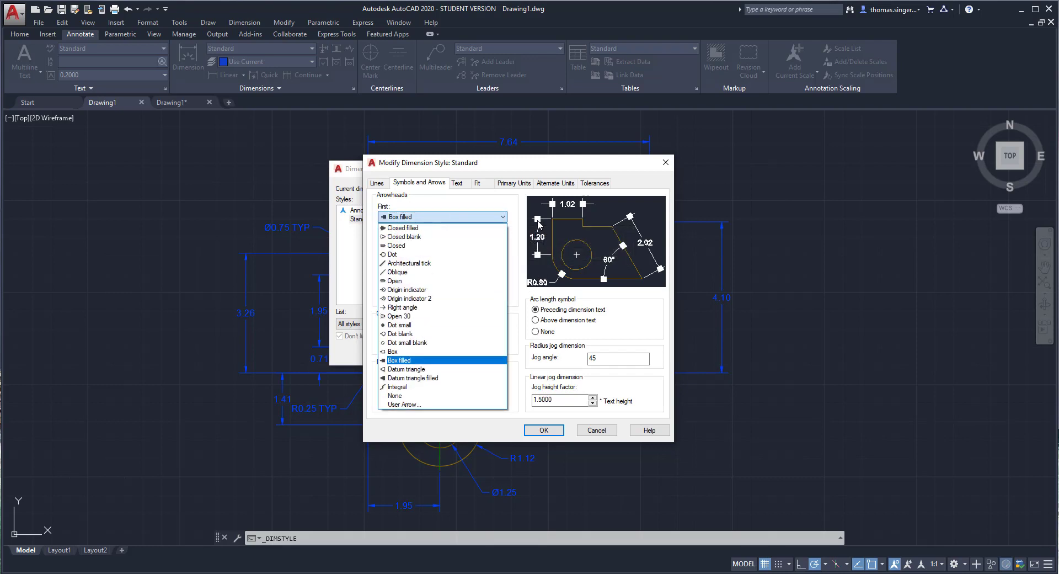
pyautogui.click(411, 334)
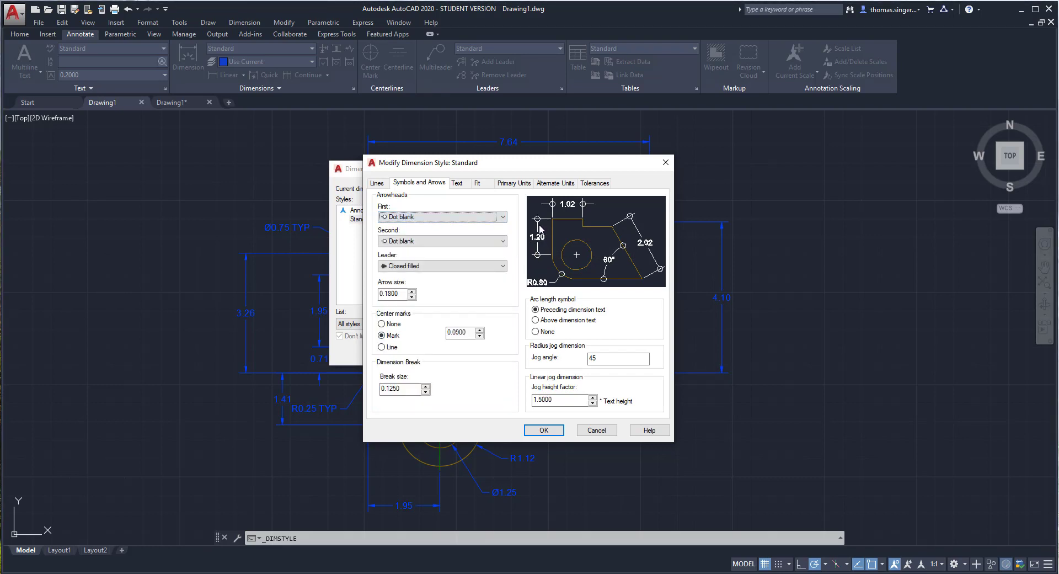
pyautogui.click(434, 217)
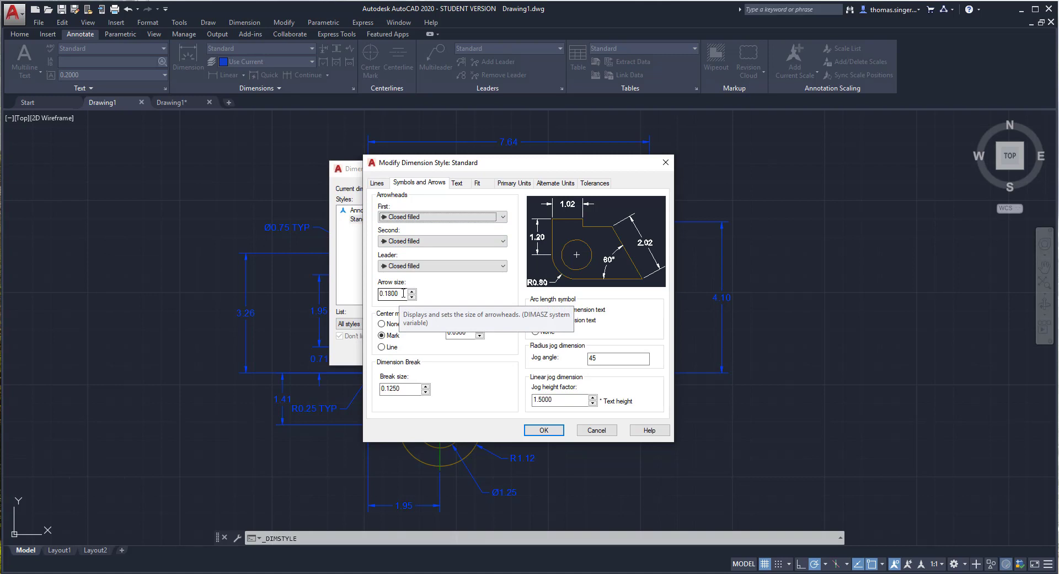
pyautogui.moveTo(403, 293); pyautogui.dragTo(379, 294)
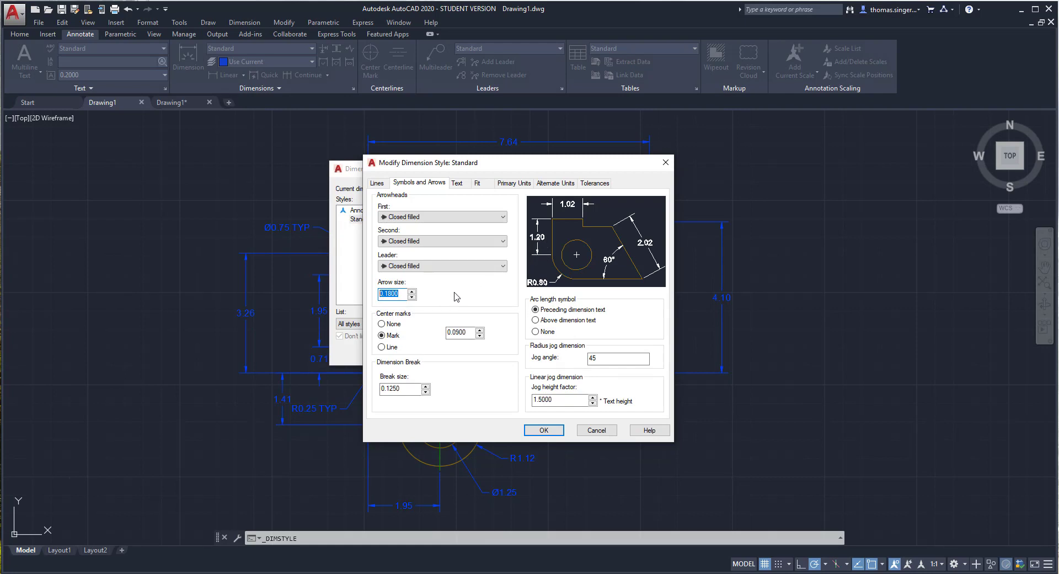
# Compare the None and Mark options for the style's center marks, and set them to Line
pyautogui.click(381, 324)
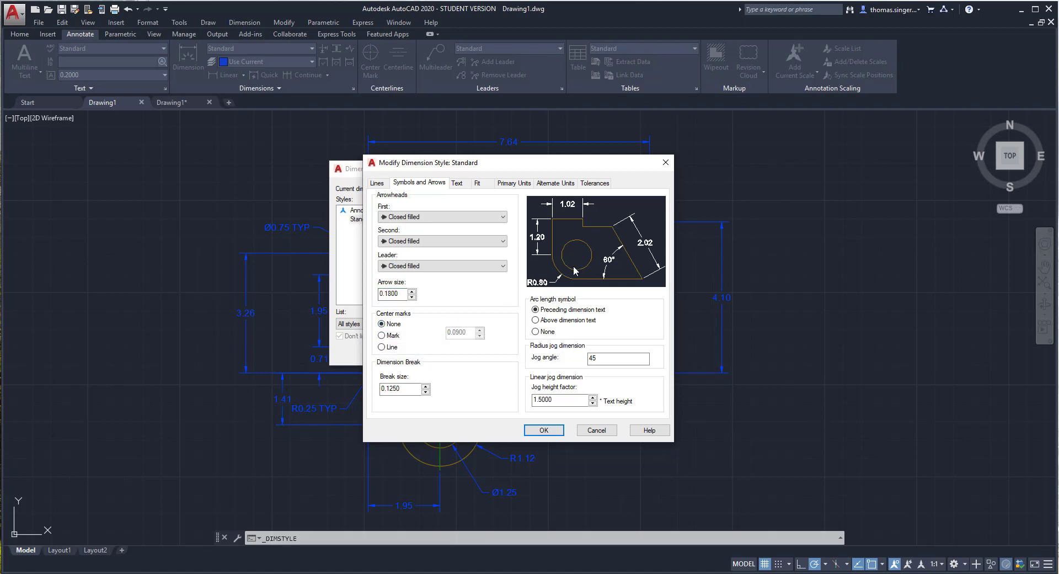
pyautogui.click(393, 337)
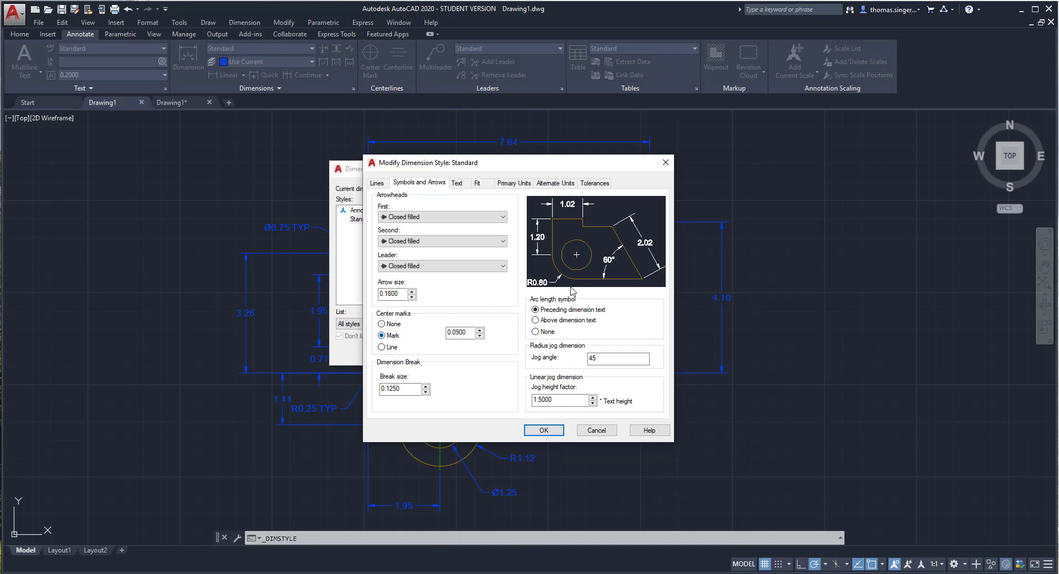
pyautogui.click(384, 348)
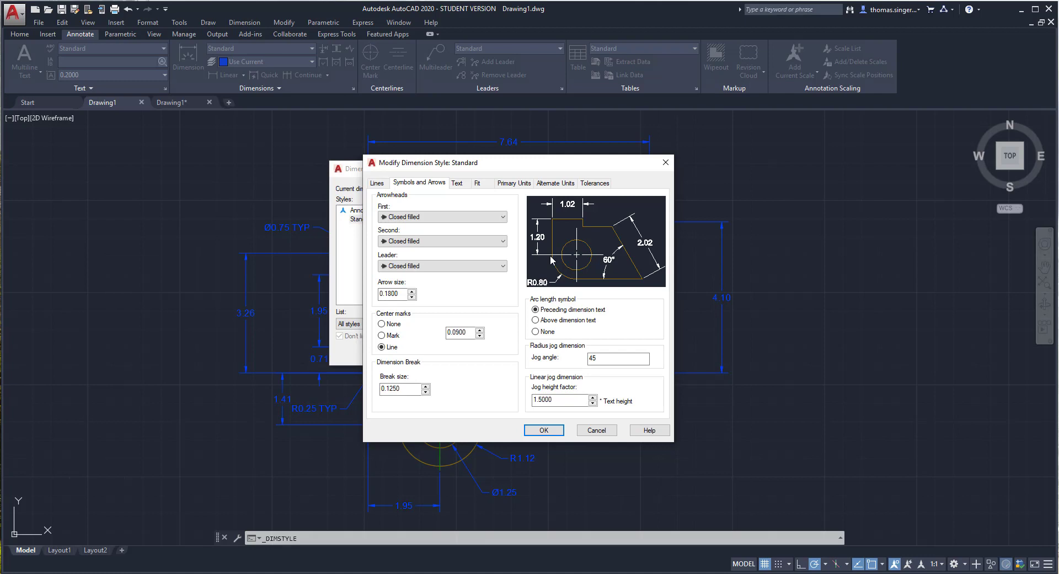
pyautogui.click(389, 336)
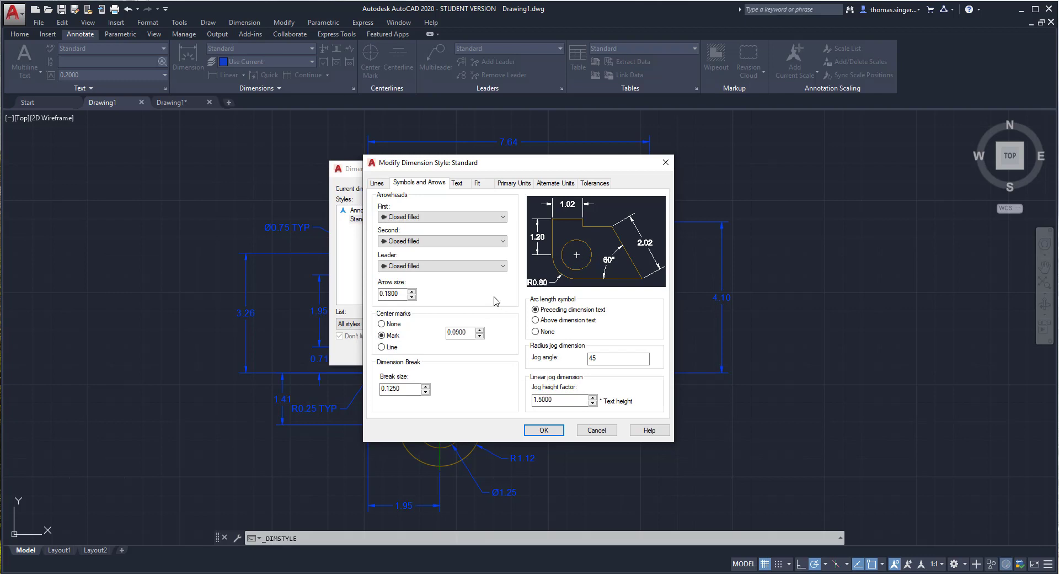
pyautogui.click(382, 347)
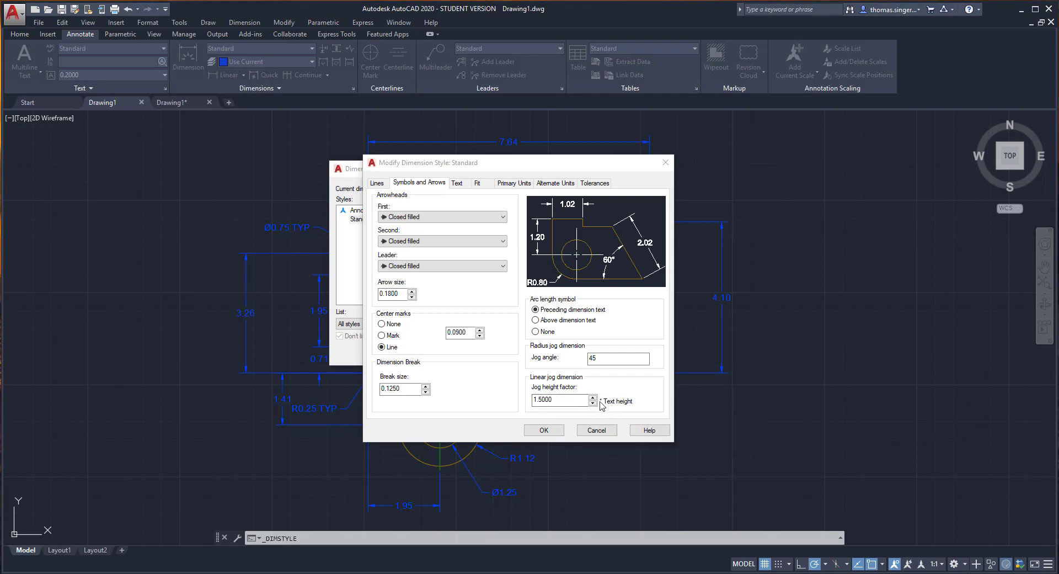
# Review the dimension text settings and the font definition of the Standard text style
pyautogui.click(458, 183)
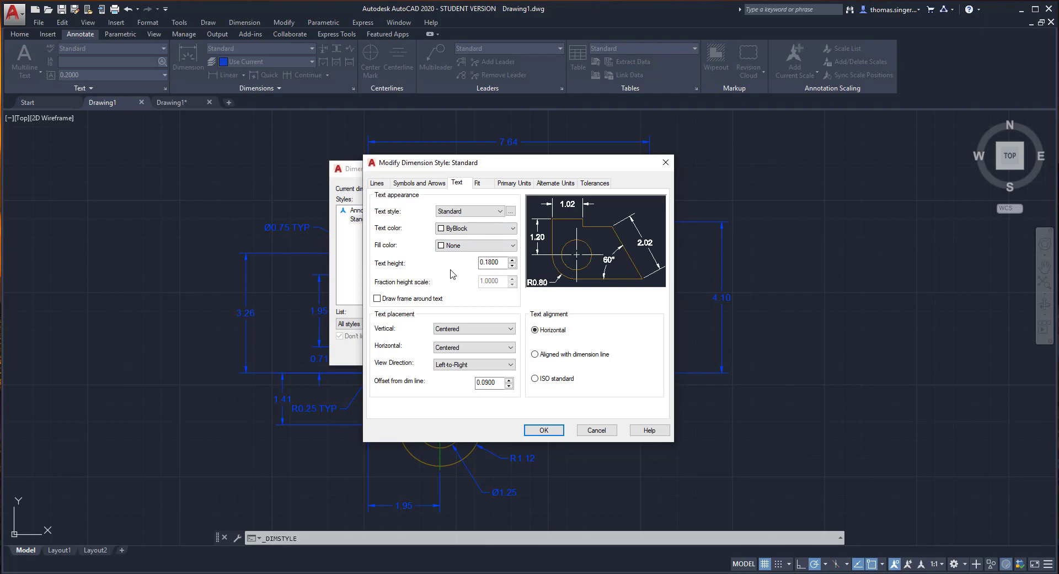
pyautogui.click(511, 212)
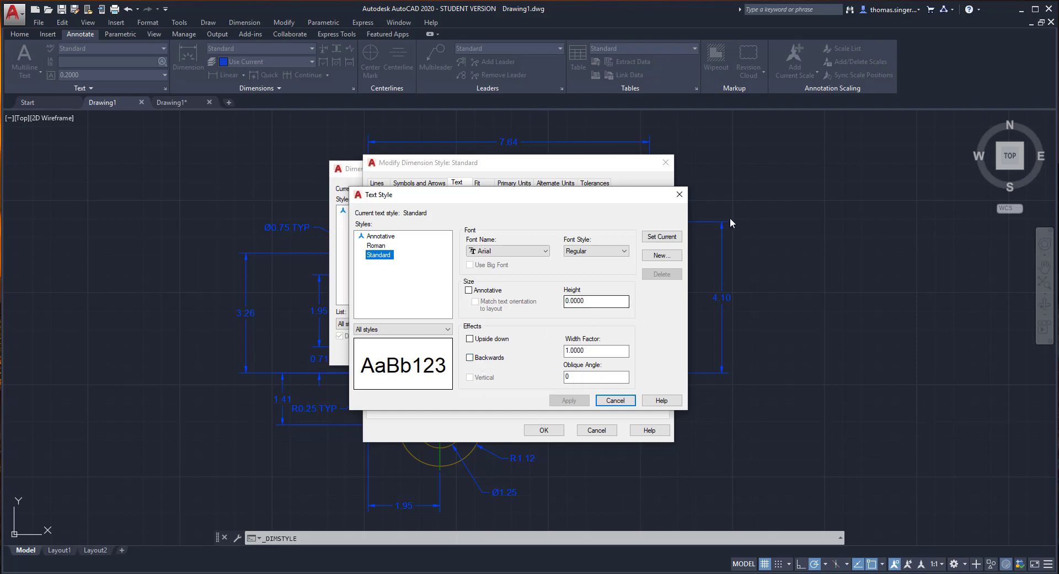
pyautogui.click(679, 195)
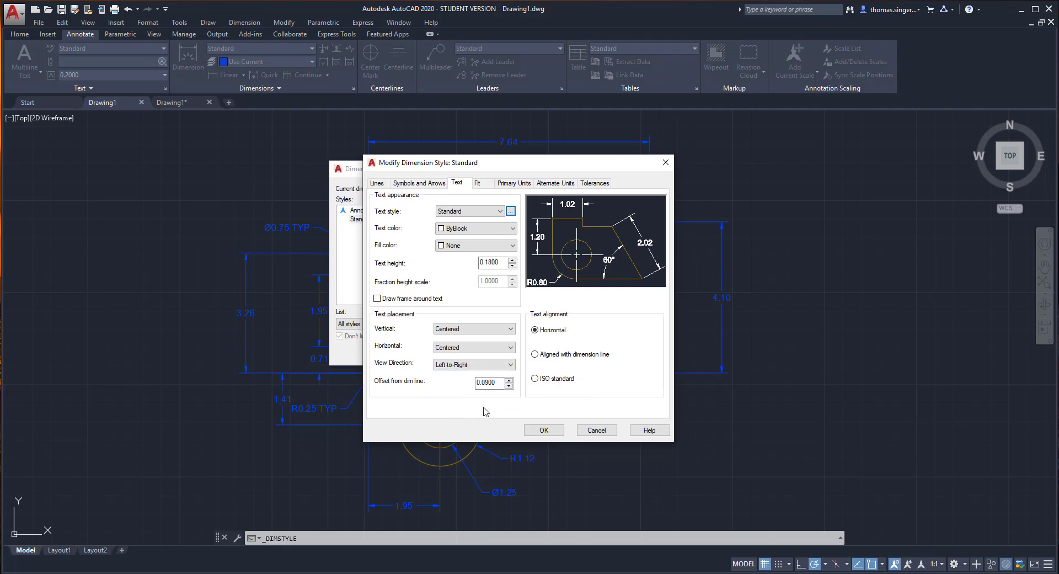
# Try the Aligned with dimension line and ISO standard text alignments, and restore Horizontal
pyautogui.click(546, 358)
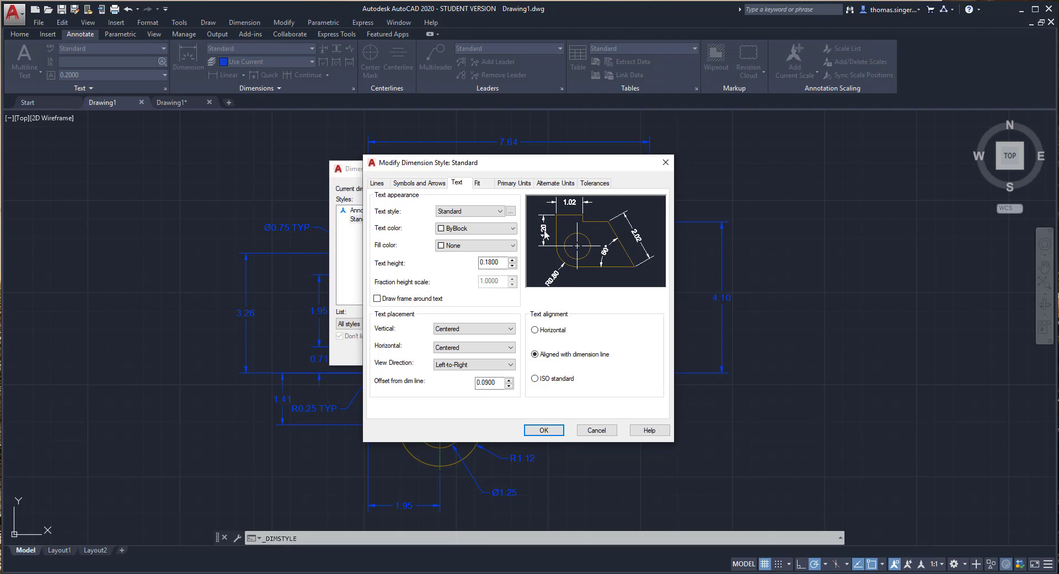
pyautogui.click(538, 379)
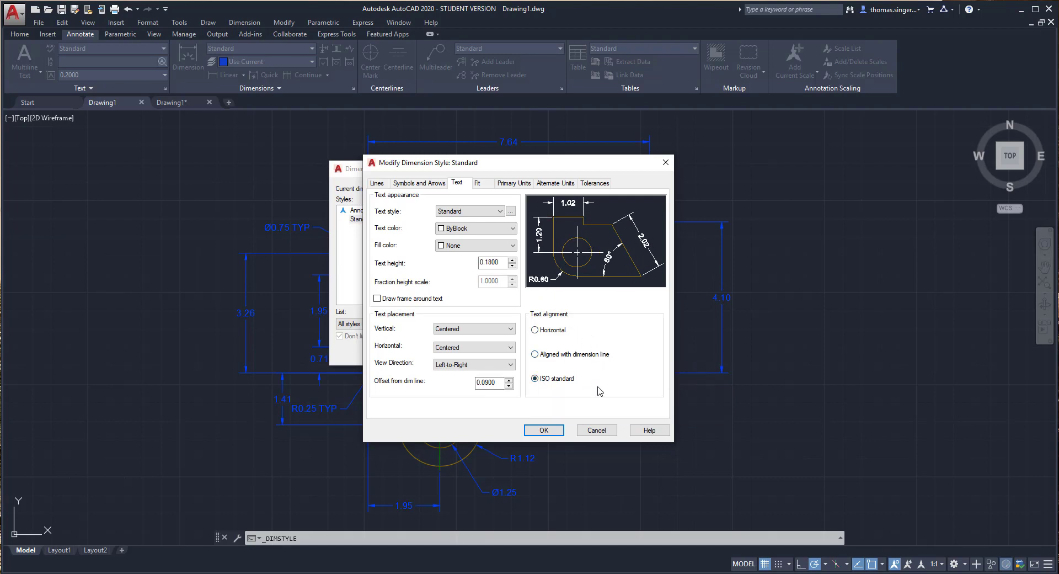
pyautogui.click(534, 330)
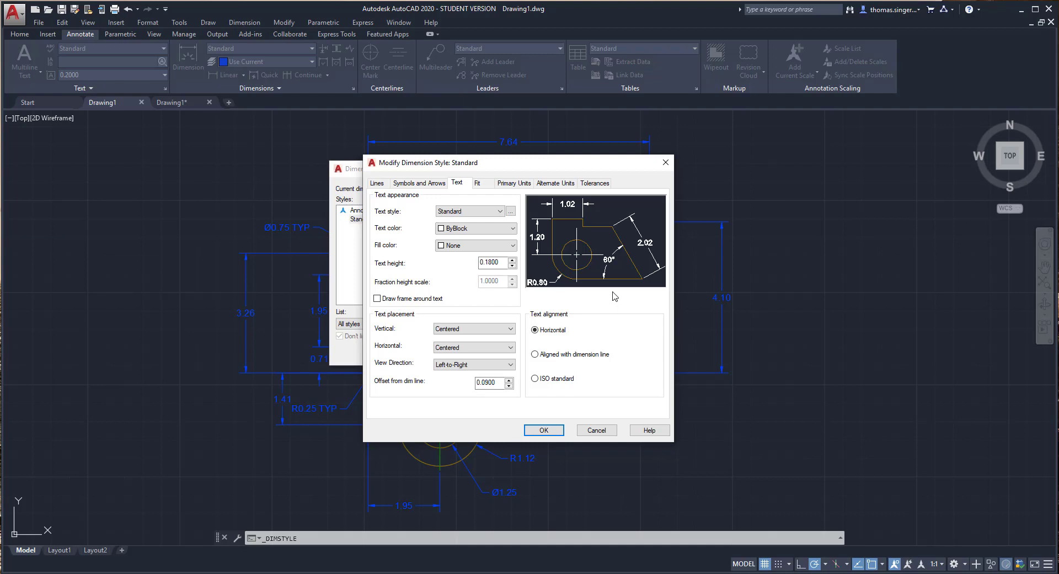
# Try the Both text and arrows, Text, and Arrows fit options, and restore Either text or arrows (best fit)
pyautogui.click(478, 183)
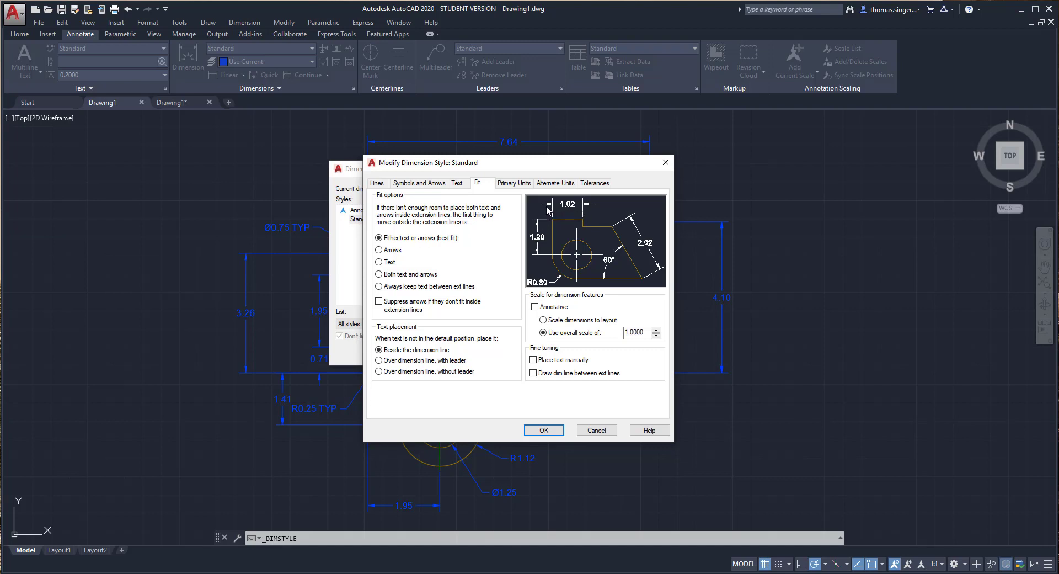
pyautogui.click(381, 274)
pyautogui.click(379, 263)
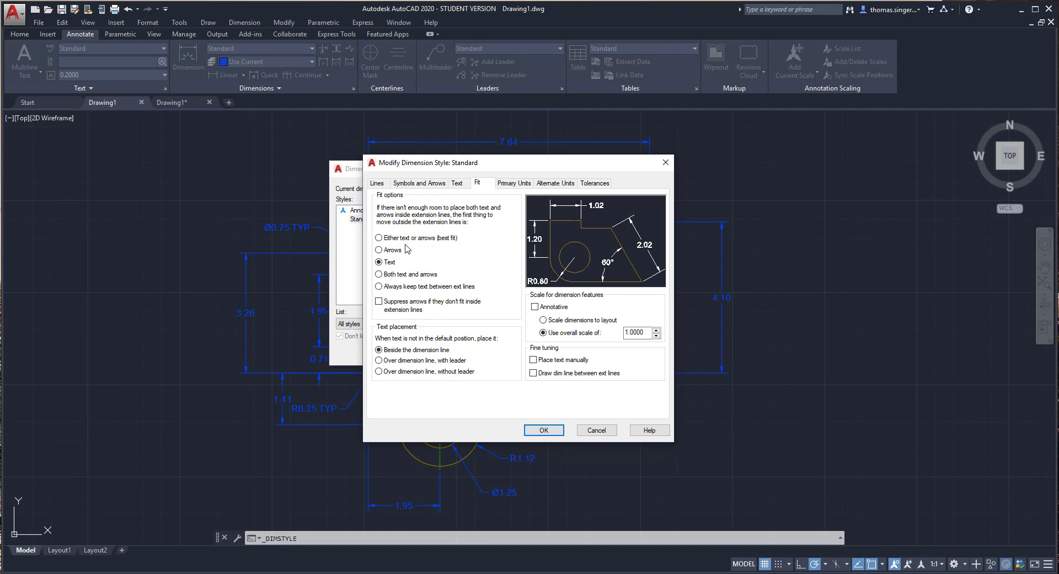
pyautogui.click(380, 250)
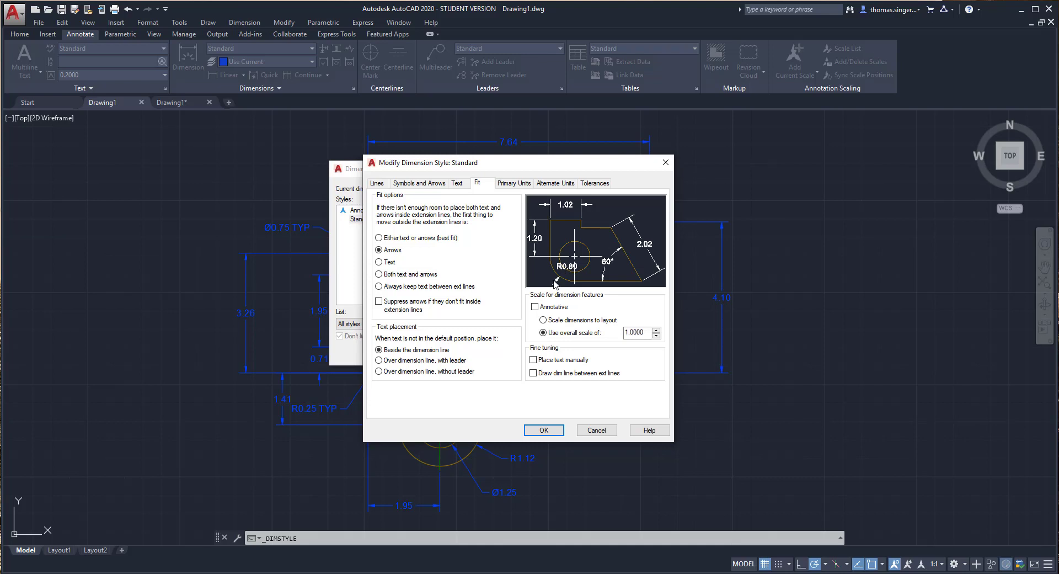
pyautogui.click(379, 262)
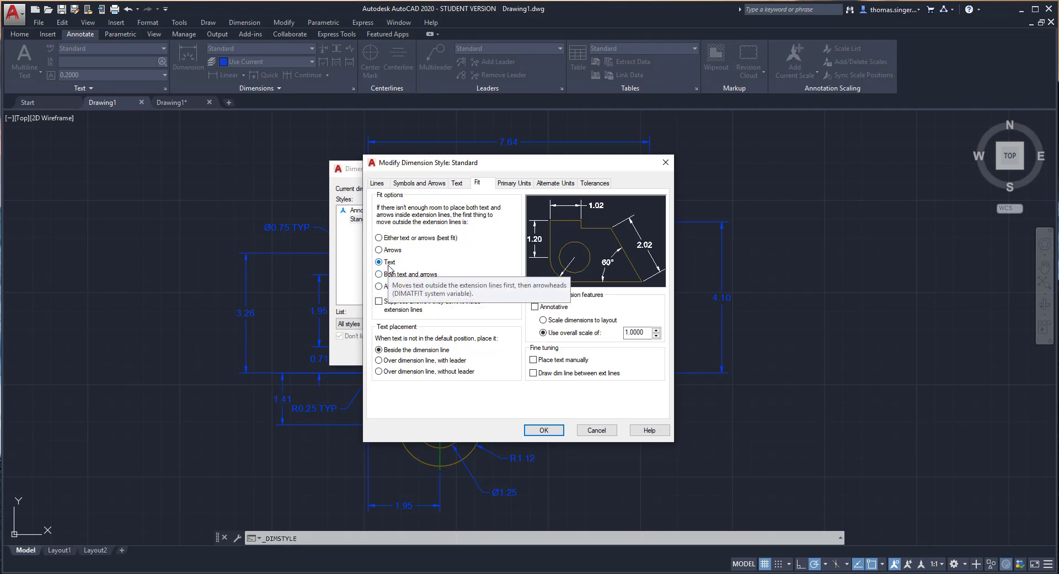
pyautogui.click(380, 238)
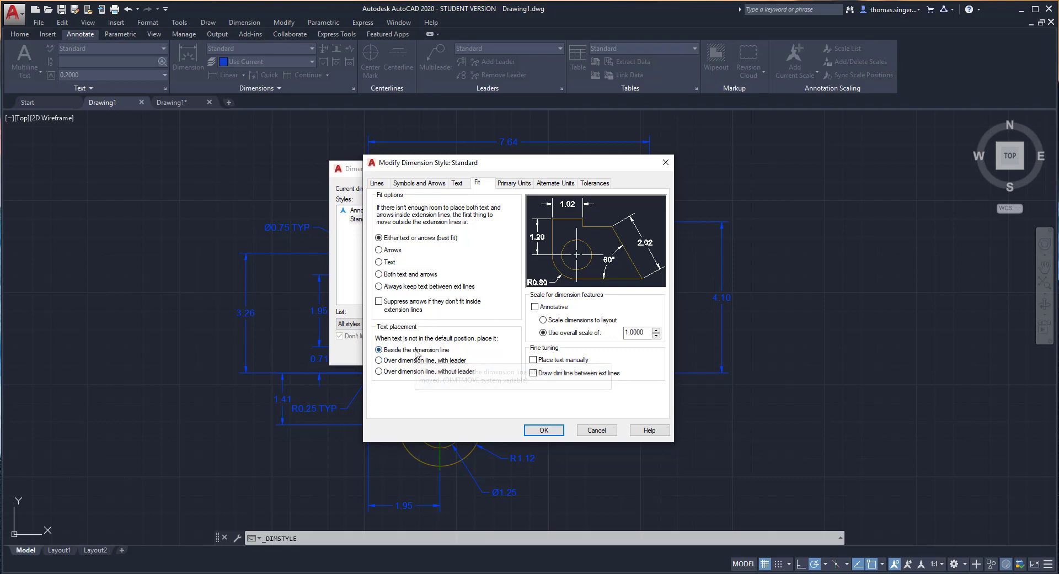
# Try placing displaced text over the dimension line with and without a leader, and restore Beside the dimension line
pyautogui.click(378, 360)
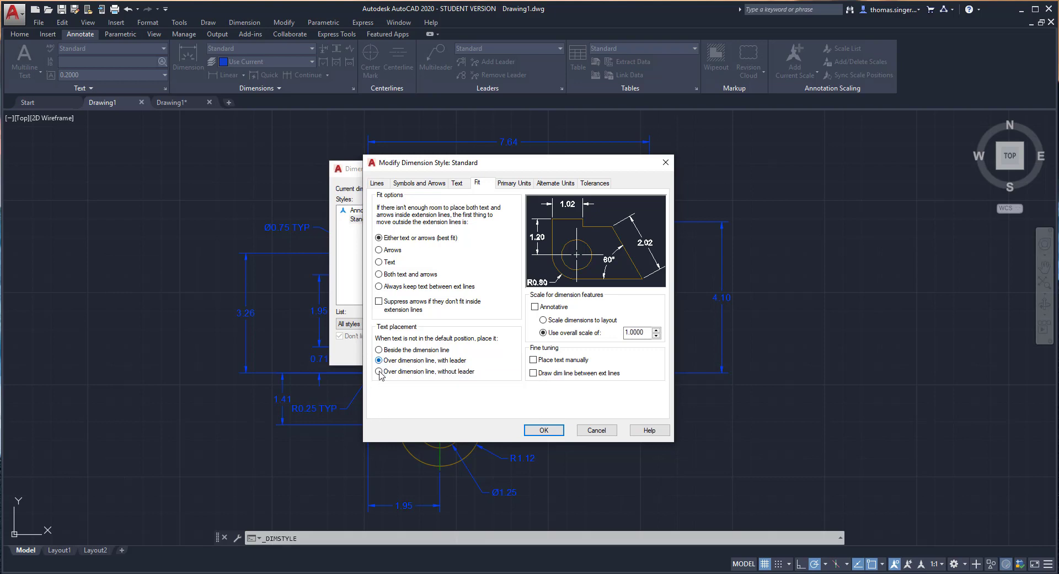
pyautogui.click(380, 371)
pyautogui.click(379, 350)
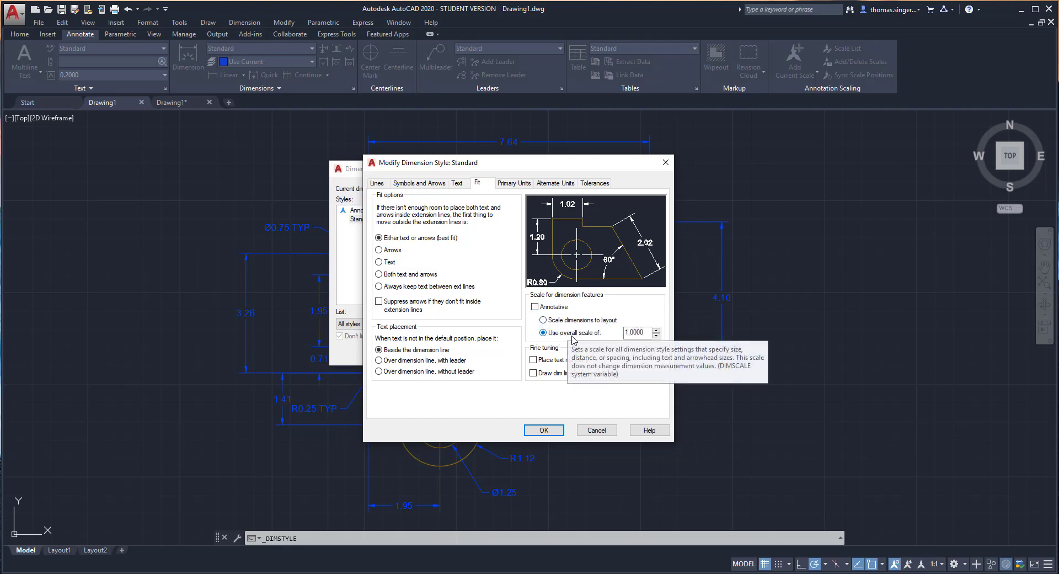
# Set the Standard dimension style's overall scale to 2.0 and apply it to the drawing
pyautogui.doubleClick(648, 331)
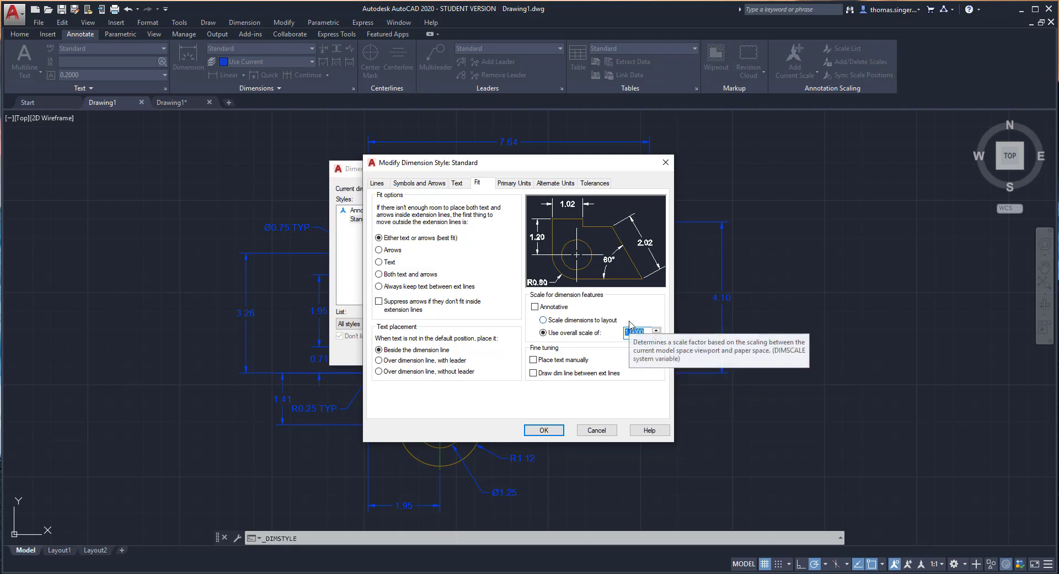
pyautogui.write('2')
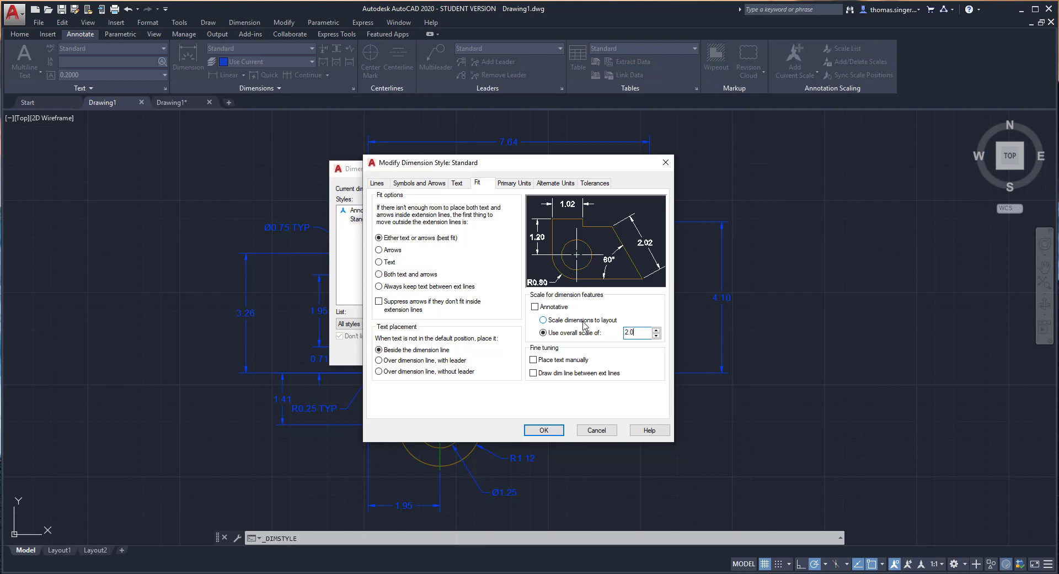
pyautogui.click(544, 429)
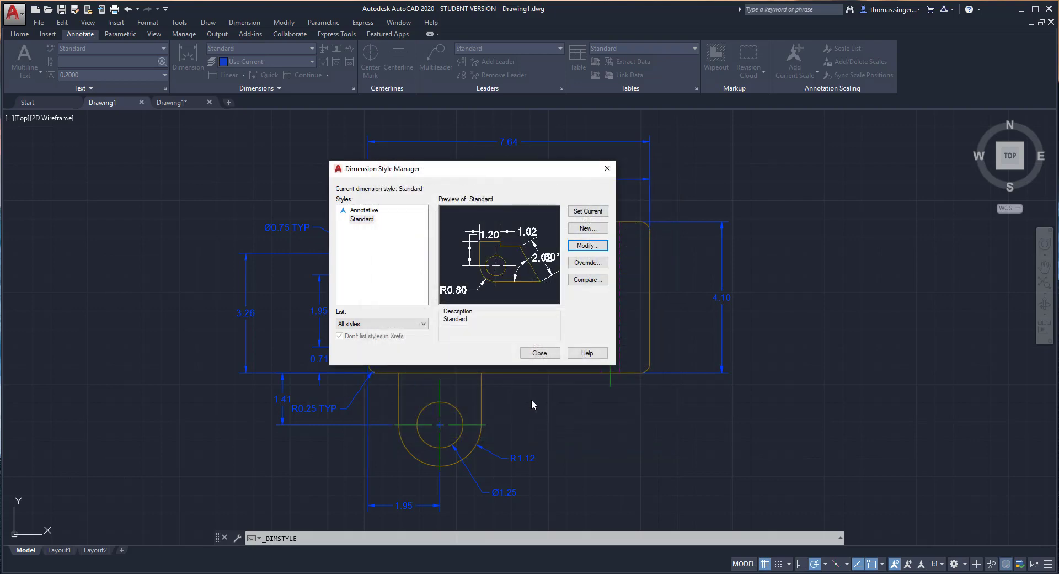
pyautogui.click(546, 353)
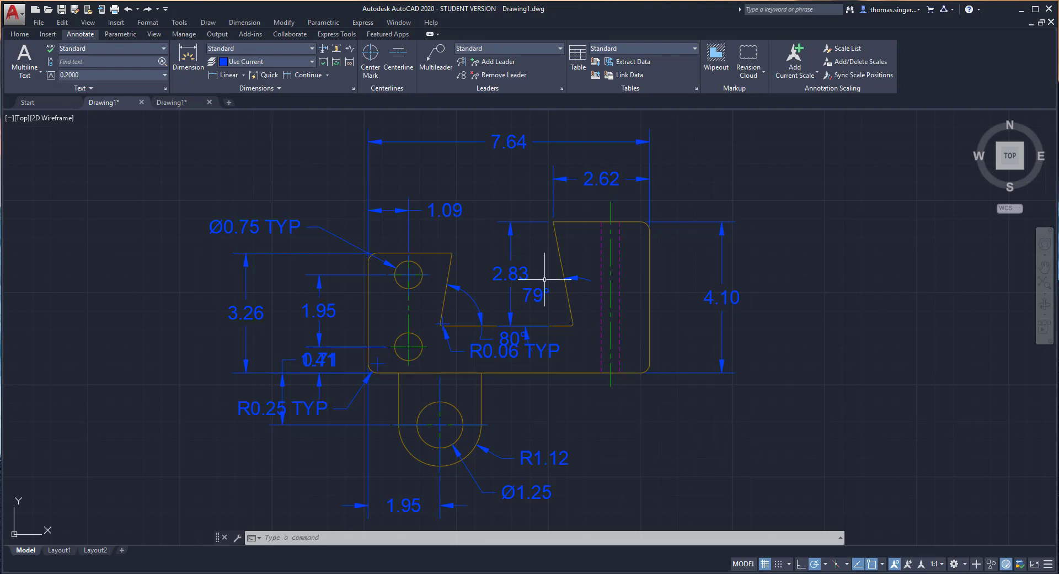
# Reopen the Standard dimension style for modification and set its overall scale back to 1.0
pyautogui.click(276, 49)
pyautogui.click(233, 116)
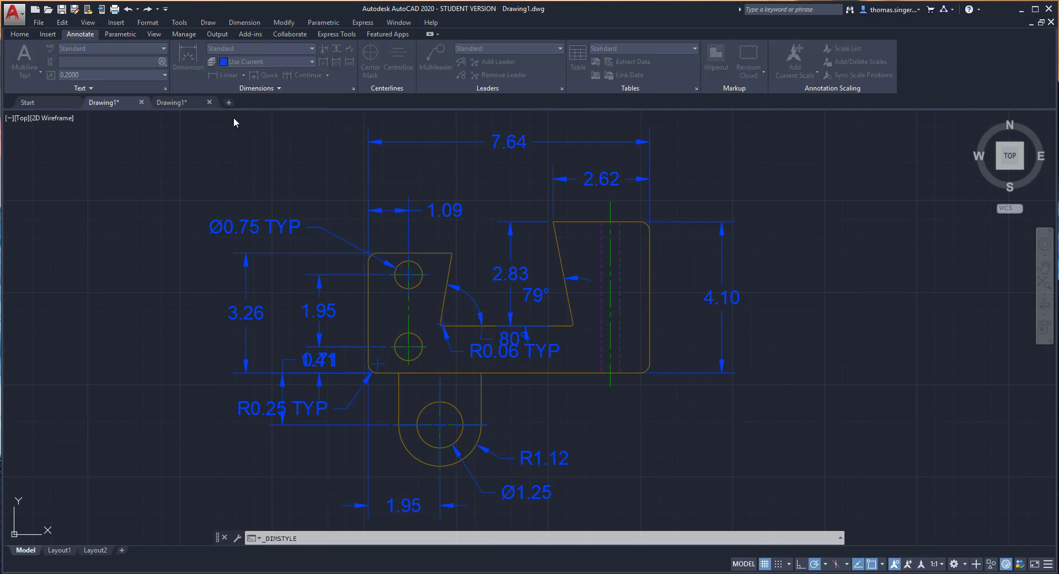
pyautogui.click(648, 268)
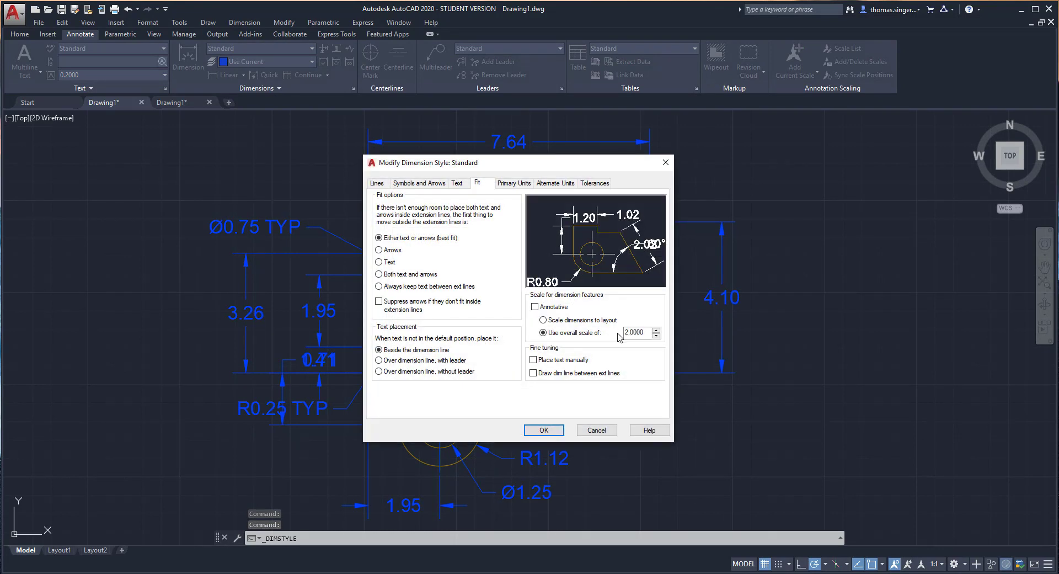
pyautogui.moveTo(647, 333); pyautogui.dragTo(609, 331)
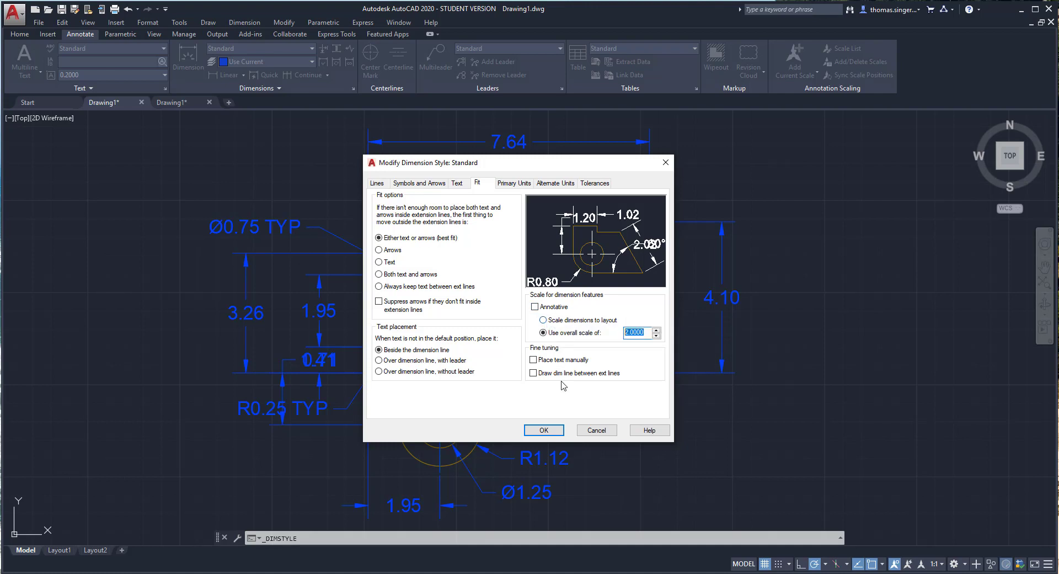
pyautogui.write('1.0')
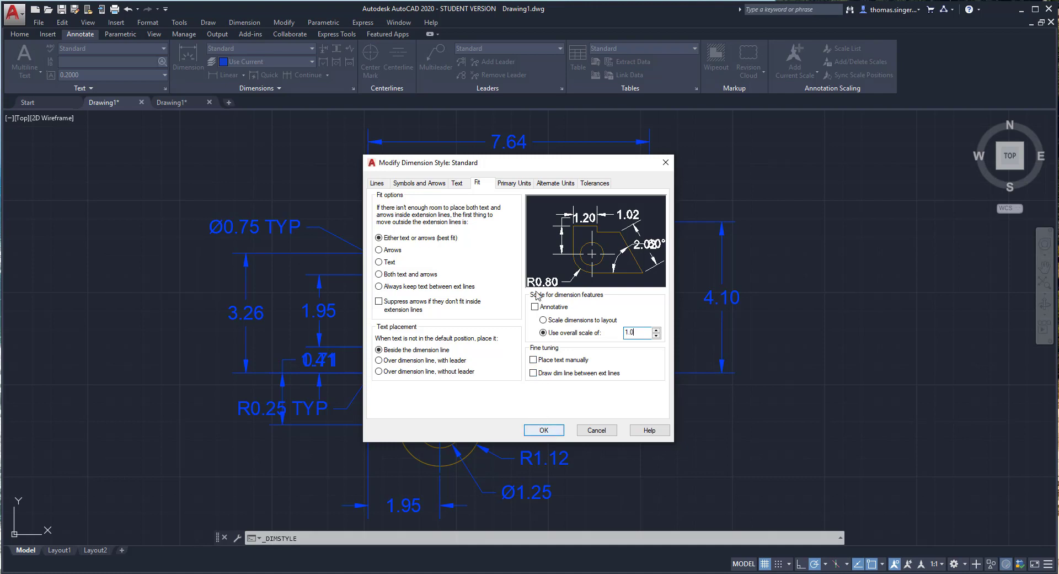
# Try the Engineering unit format for the primary linear dimensions, and restore Decimal
pyautogui.click(517, 187)
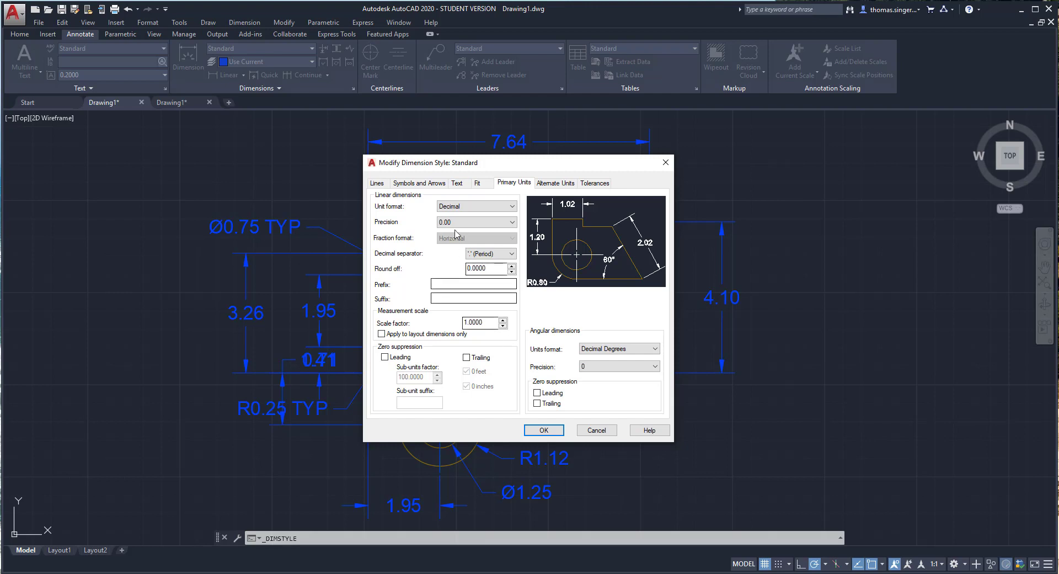
pyautogui.click(473, 209)
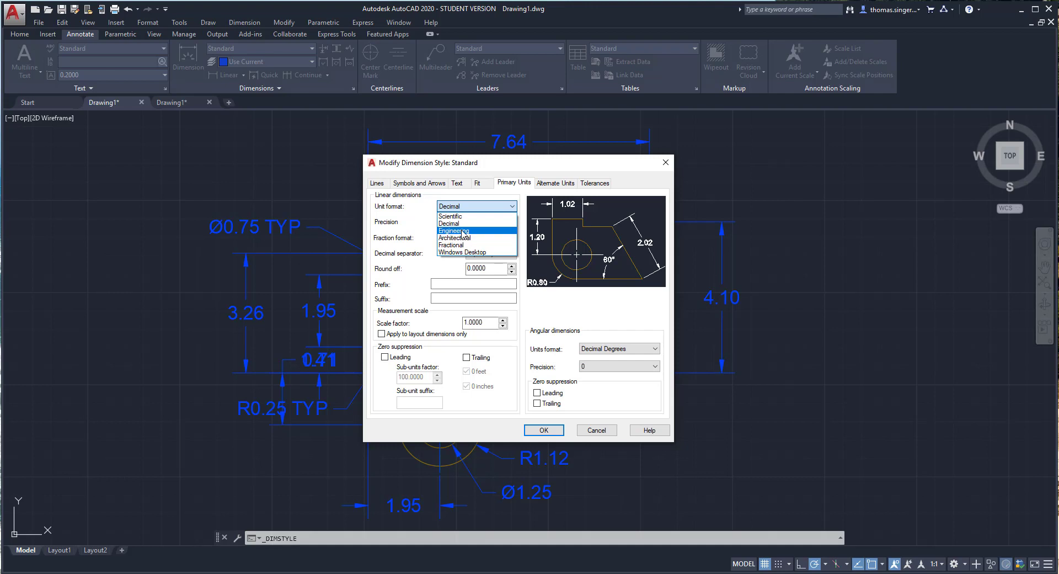
pyautogui.click(463, 231)
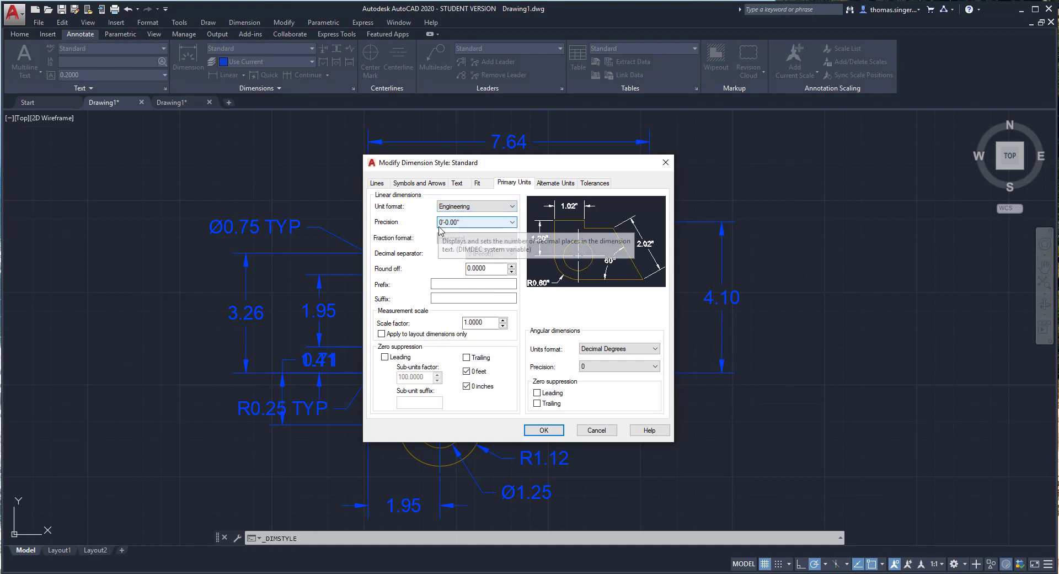
pyautogui.click(477, 207)
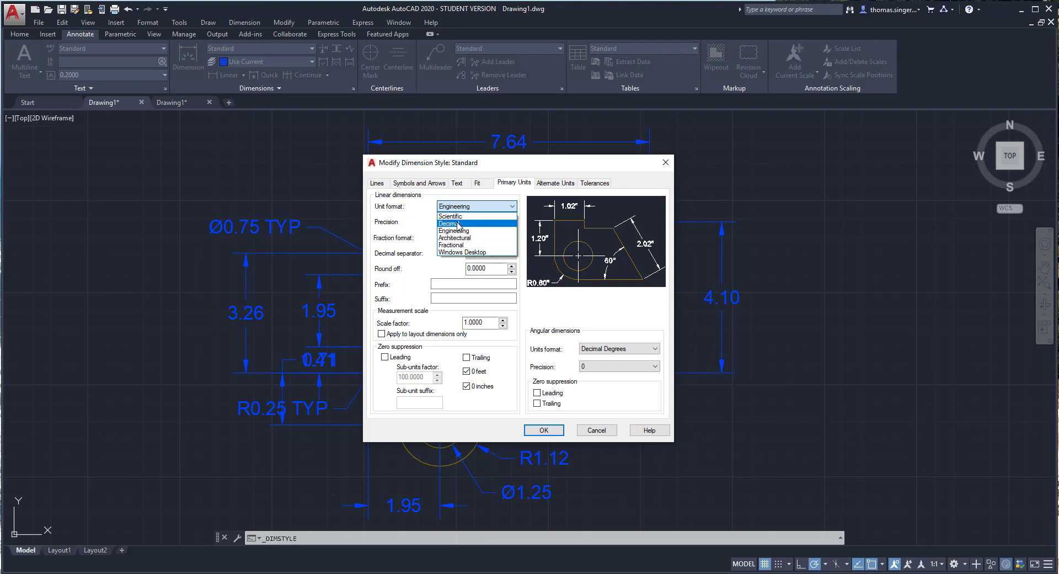
pyautogui.click(457, 224)
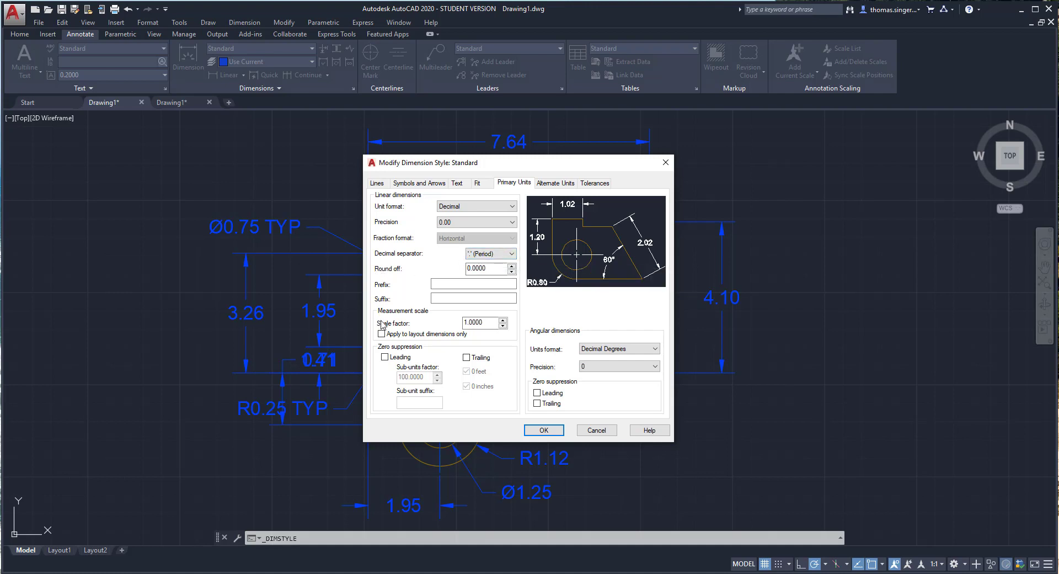
# Set the primary units' measurement scale factor to 2, apply it, and inspect the dimensions in the drawing
pyautogui.doubleClick(488, 323)
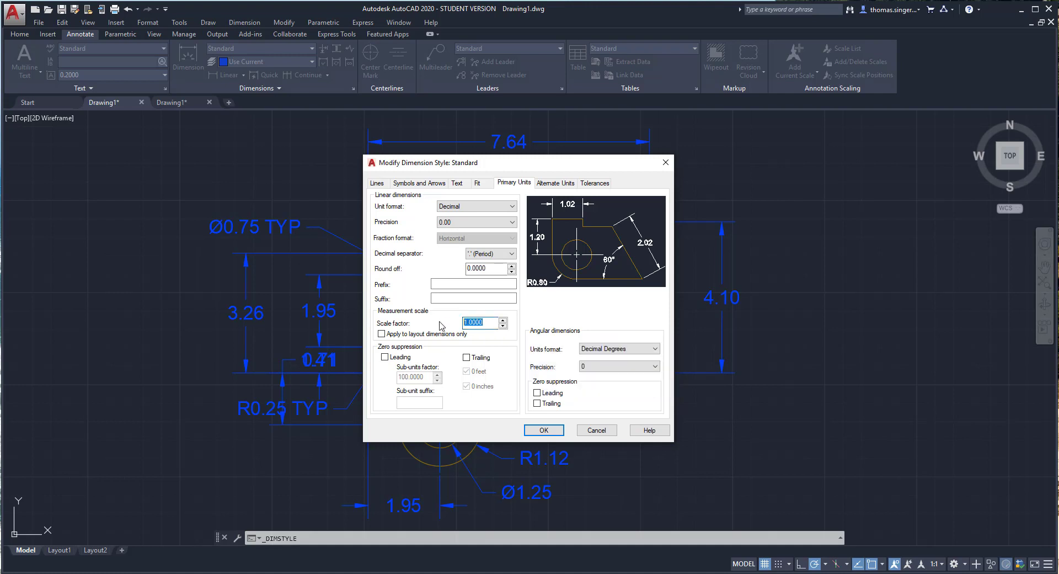
pyautogui.write('2.')
pyautogui.click(544, 429)
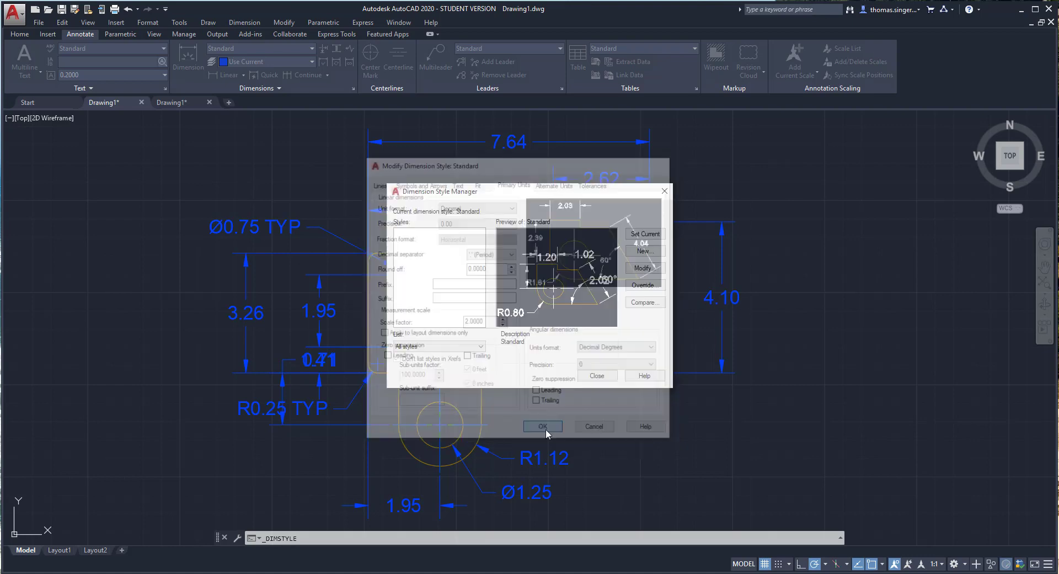
pyautogui.click(598, 375)
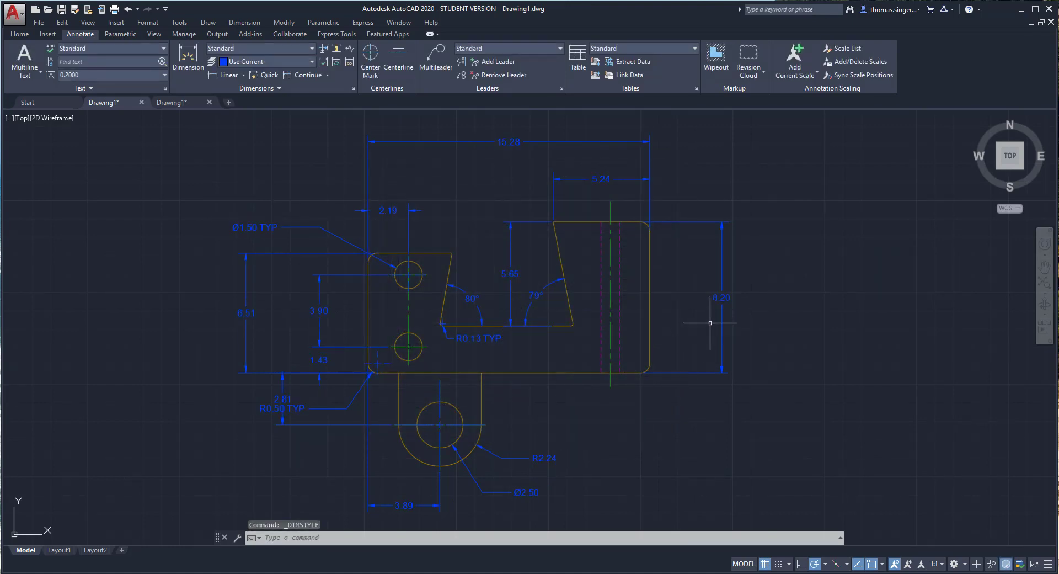
pyautogui.scroll(2, 727, 307)
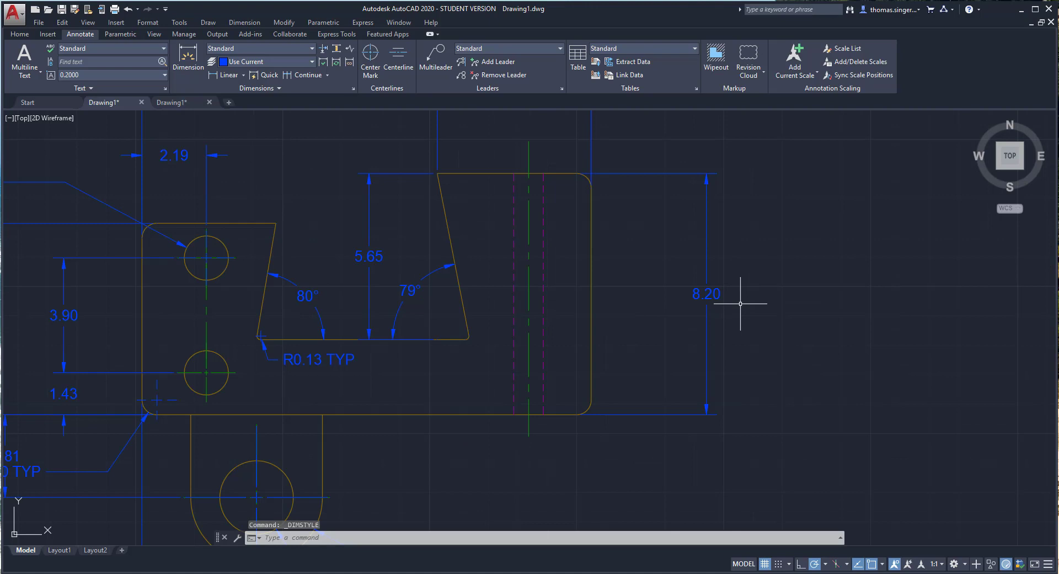
pyautogui.scroll(-2, 740, 303)
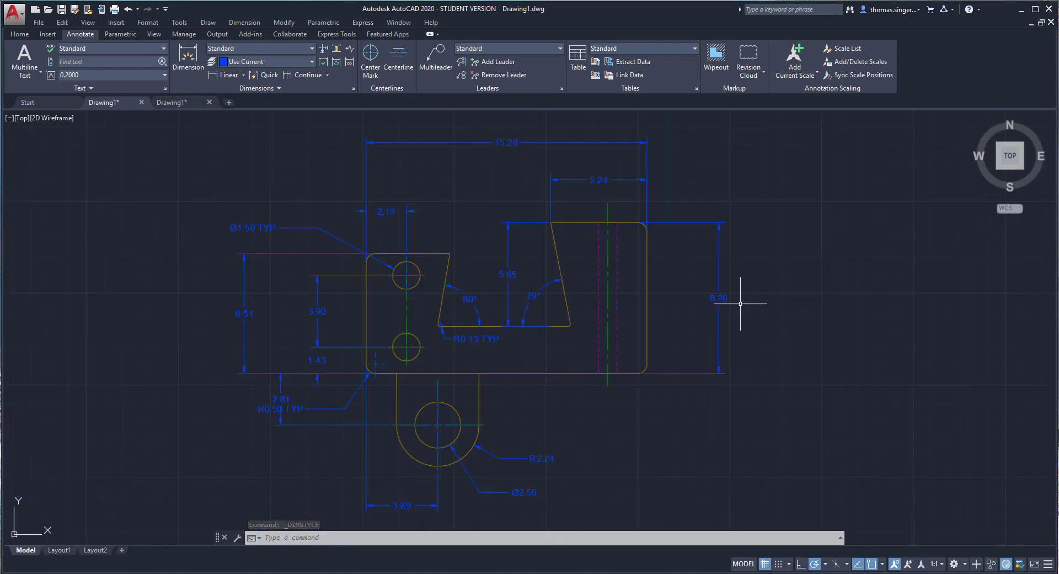
# Reopen the Standard dimension style for modification and set the measurement scale factor back to 1.0
pyautogui.click(263, 48)
pyautogui.click(249, 112)
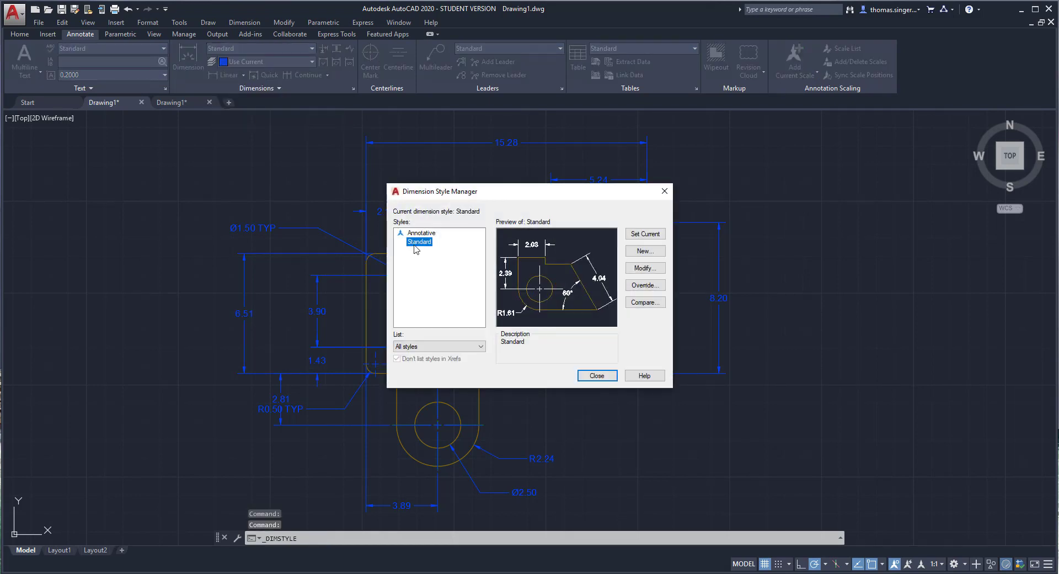
pyautogui.click(653, 272)
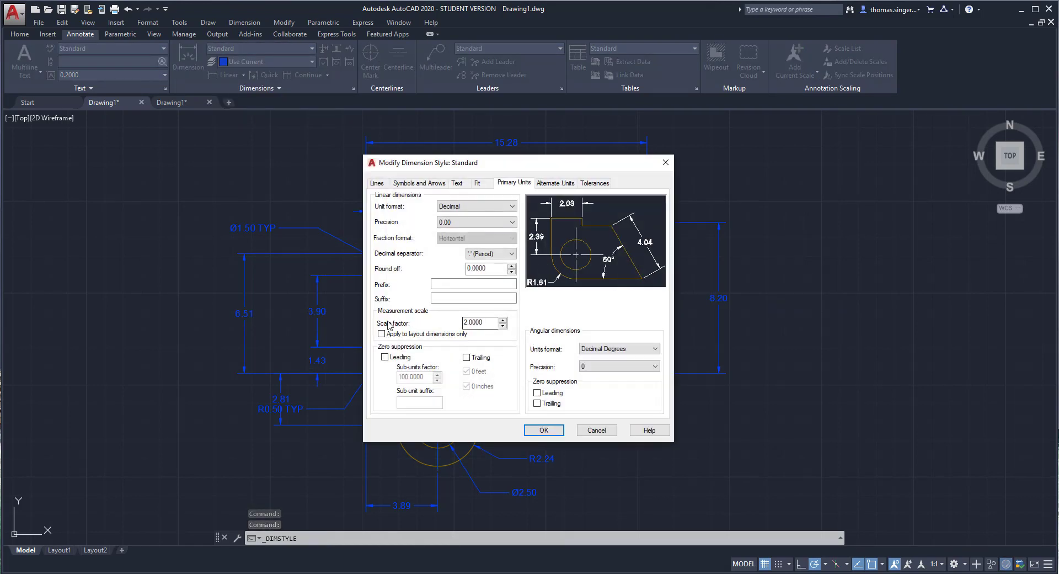
pyautogui.doubleClick(478, 322)
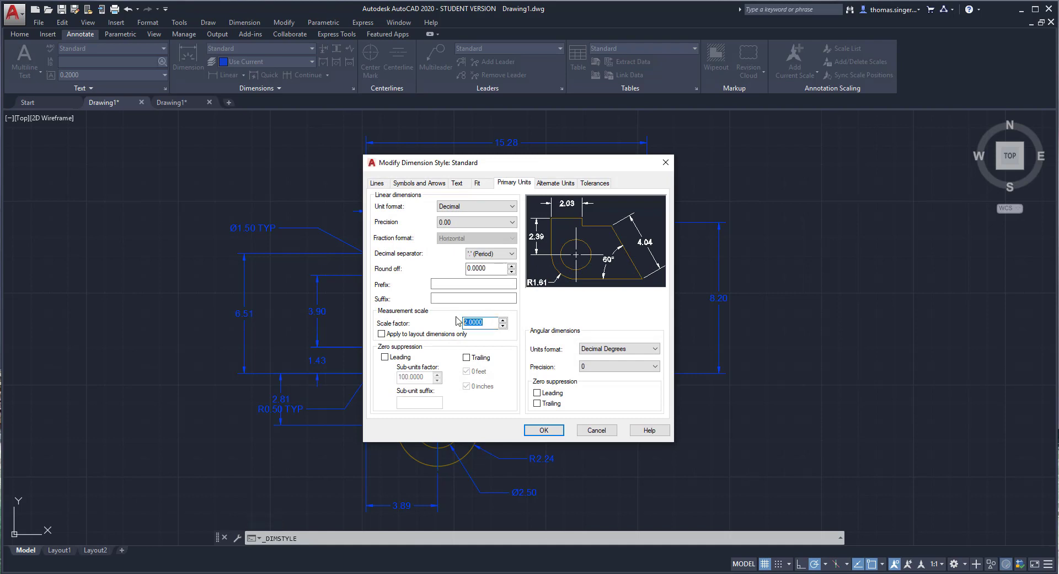
pyautogui.write('1.0')
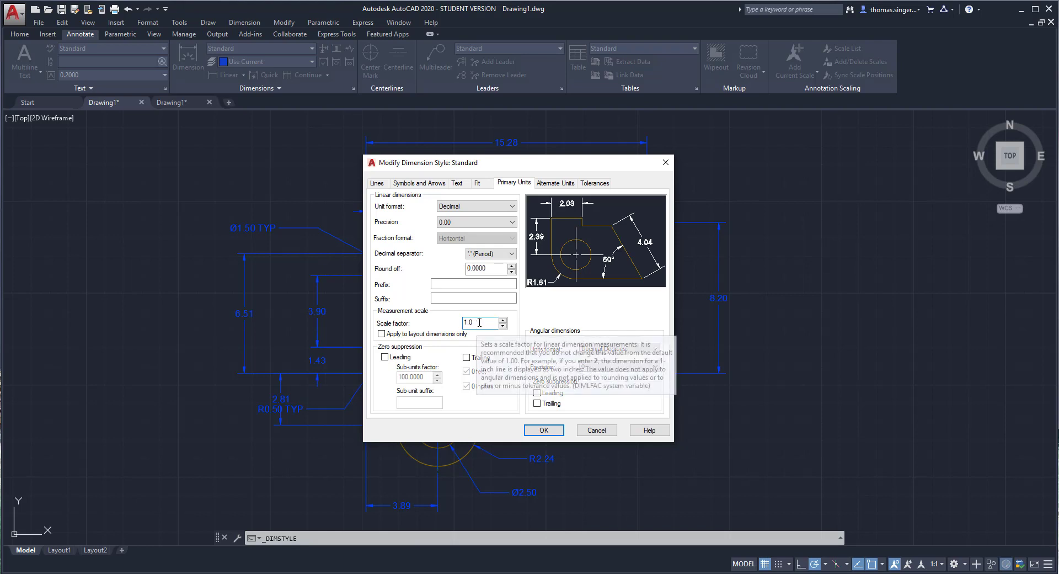
pyautogui.doubleClick(462, 322)
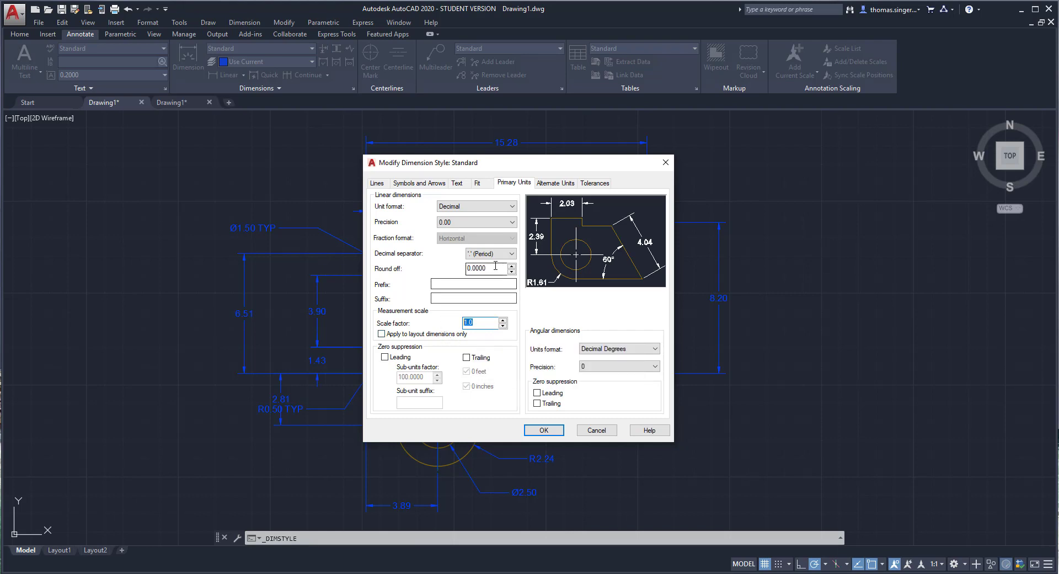
# Review the round-off, prefix and suffix settings of the primary units
pyautogui.click(464, 269)
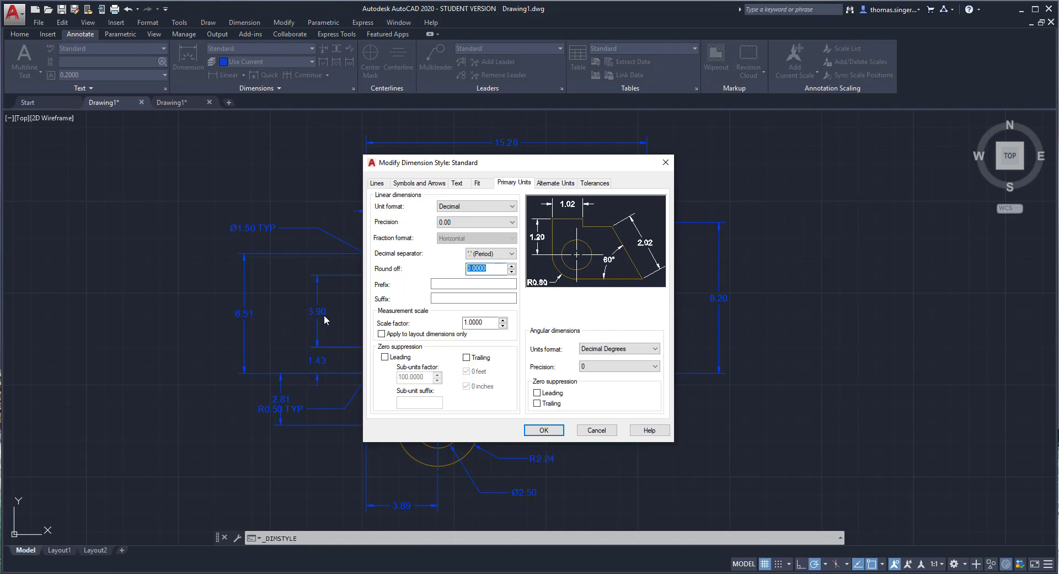
pyautogui.moveTo(490, 268)
pyautogui.moveTo(470, 298)
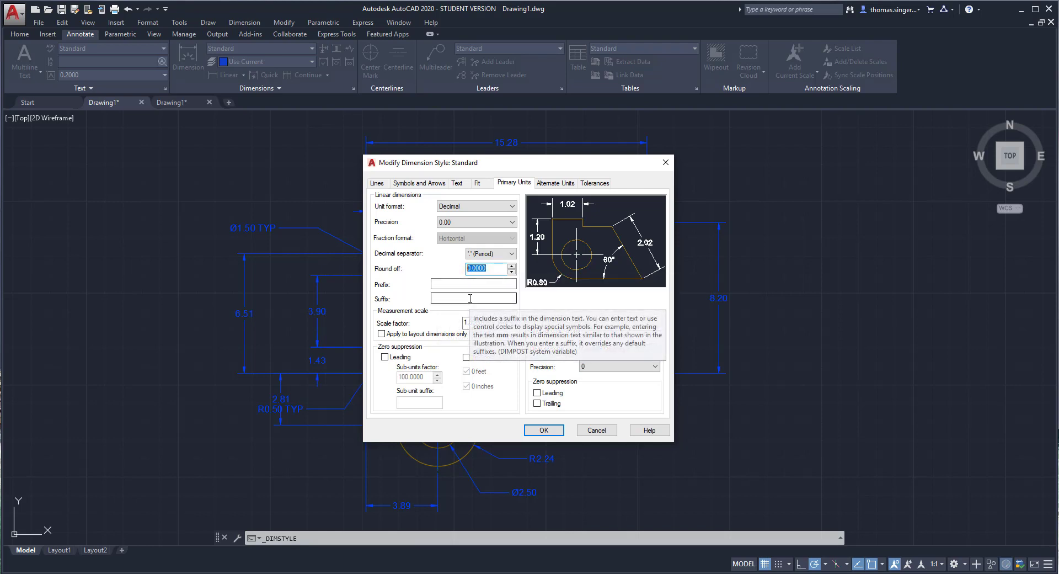
pyautogui.moveTo(442, 283)
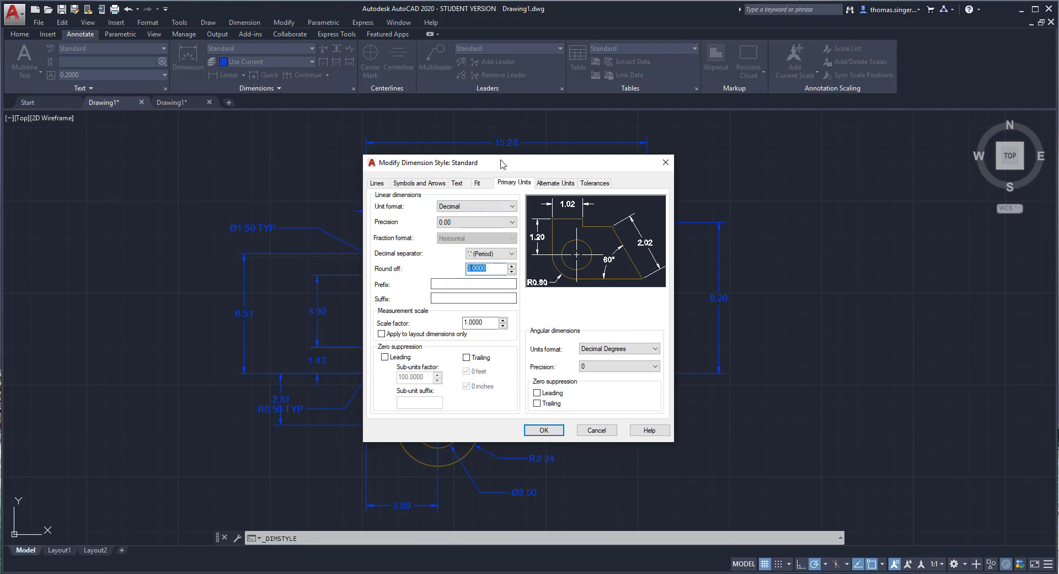
pyautogui.moveTo(503, 164)
pyautogui.mouseDown()
pyautogui.moveTo(579, 185)
pyautogui.moveTo(674, 184)
pyautogui.moveTo(542, 170)
pyautogui.mouseUp()
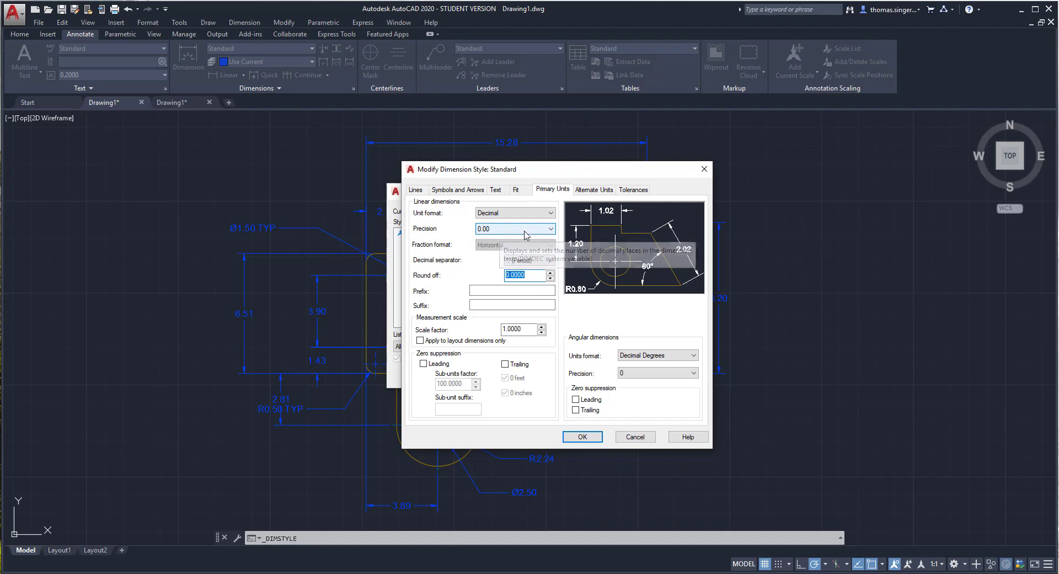
# Try displaying alternate units placed below the primary value, and turn the alternate units display back off
pyautogui.click(600, 191)
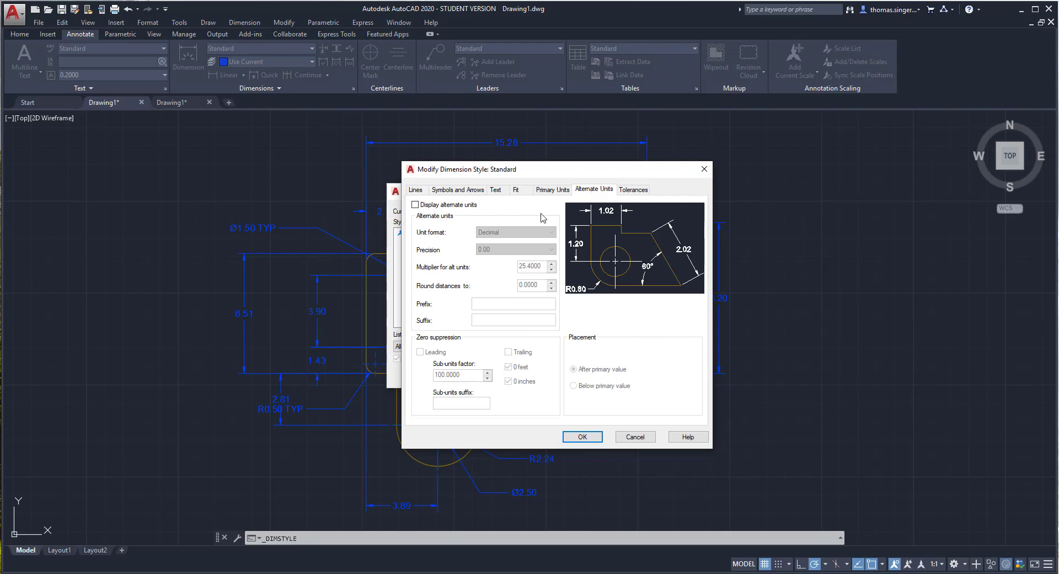
pyautogui.click(415, 204)
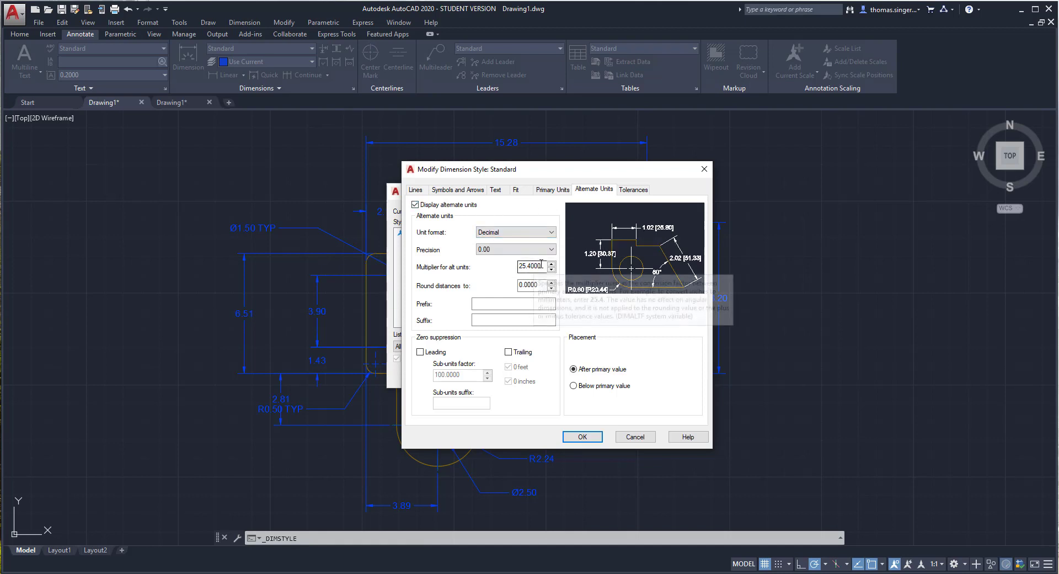
pyautogui.doubleClick(520, 266)
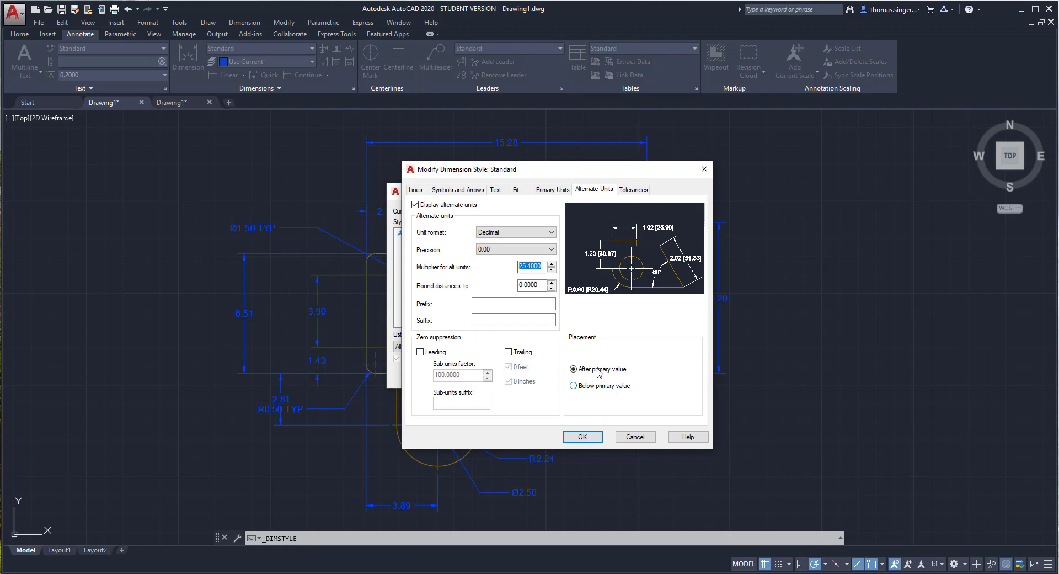
pyautogui.click(576, 386)
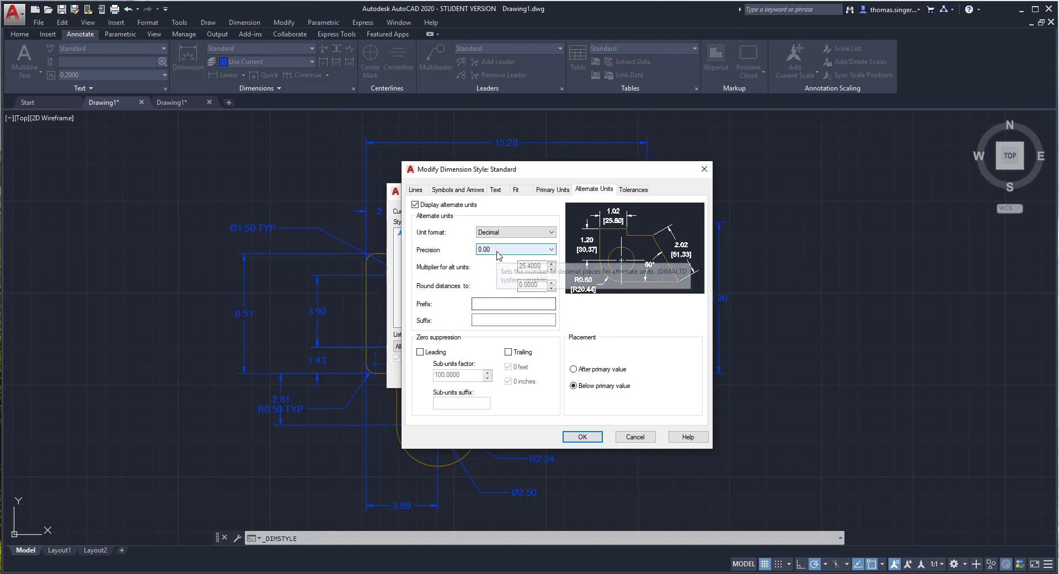
pyautogui.click(414, 204)
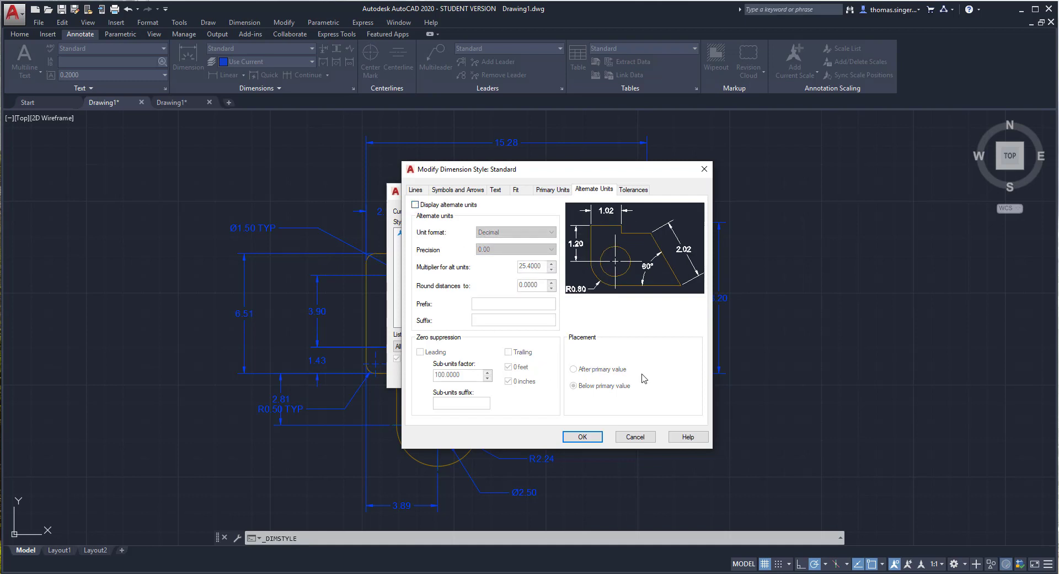
# Set the tolerance method of the Standard dimension style to Deviation
pyautogui.click(640, 190)
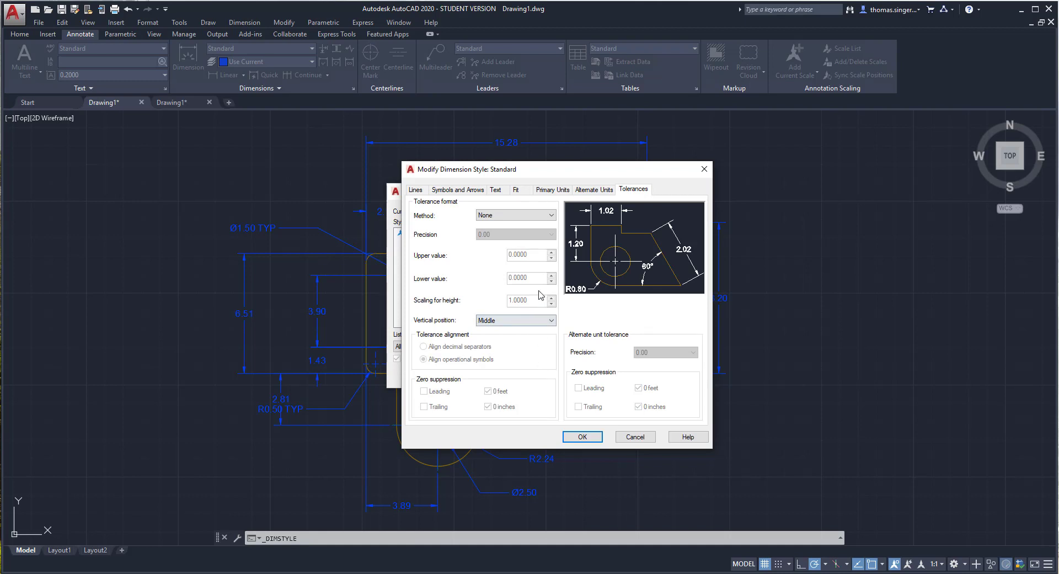
pyautogui.click(504, 216)
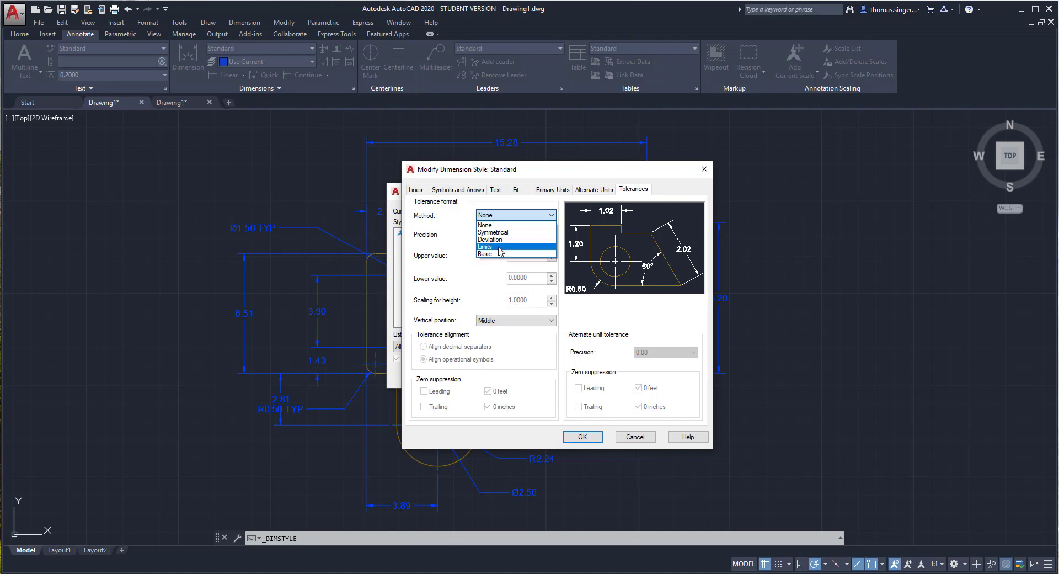
pyautogui.click(502, 240)
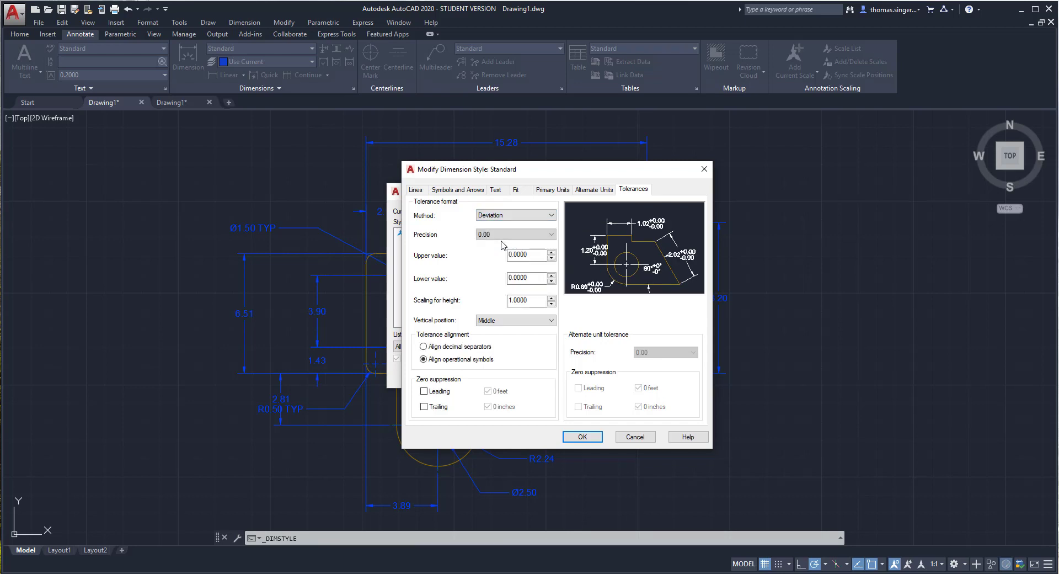
# Set the Deviation tolerance of the Standard dimension style to an upper value of 0.05 and a lower value of 0.01
pyautogui.click(533, 254)
pyautogui.moveTo(533, 254); pyautogui.dragTo(504, 257)
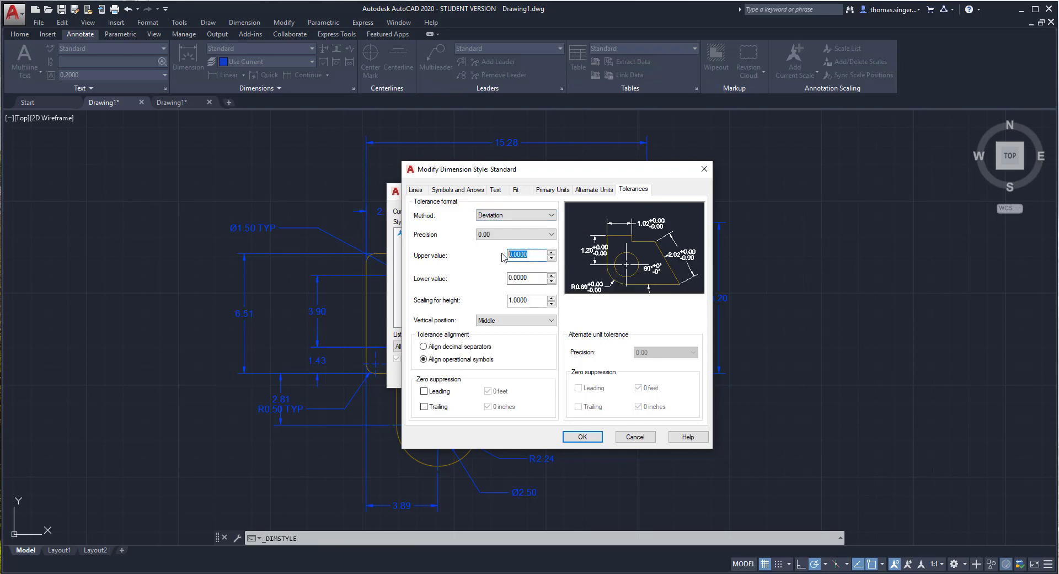
pyautogui.press('BackSpace')
pyautogui.press('Tab')
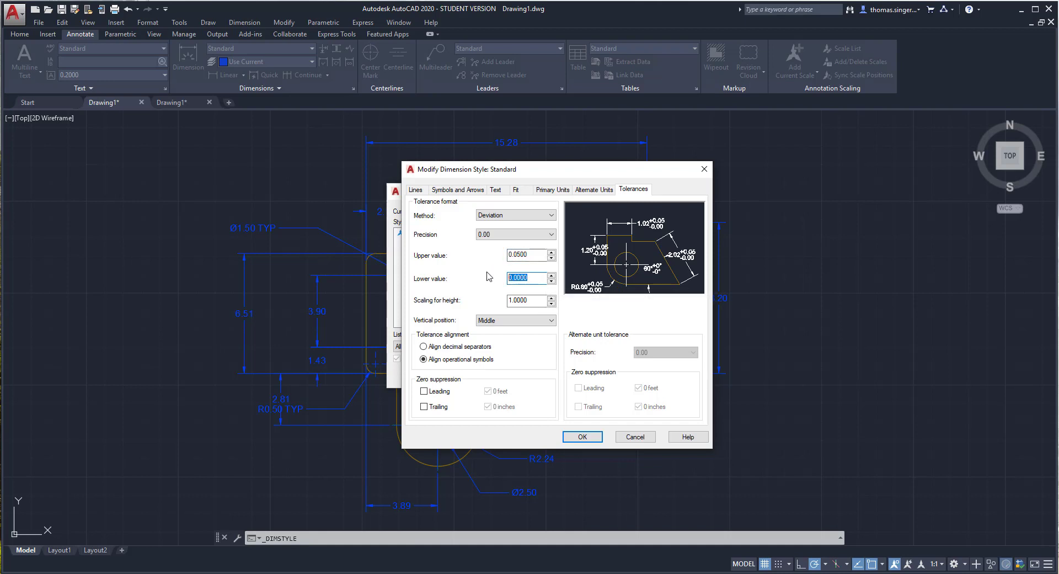
pyautogui.write('.01')
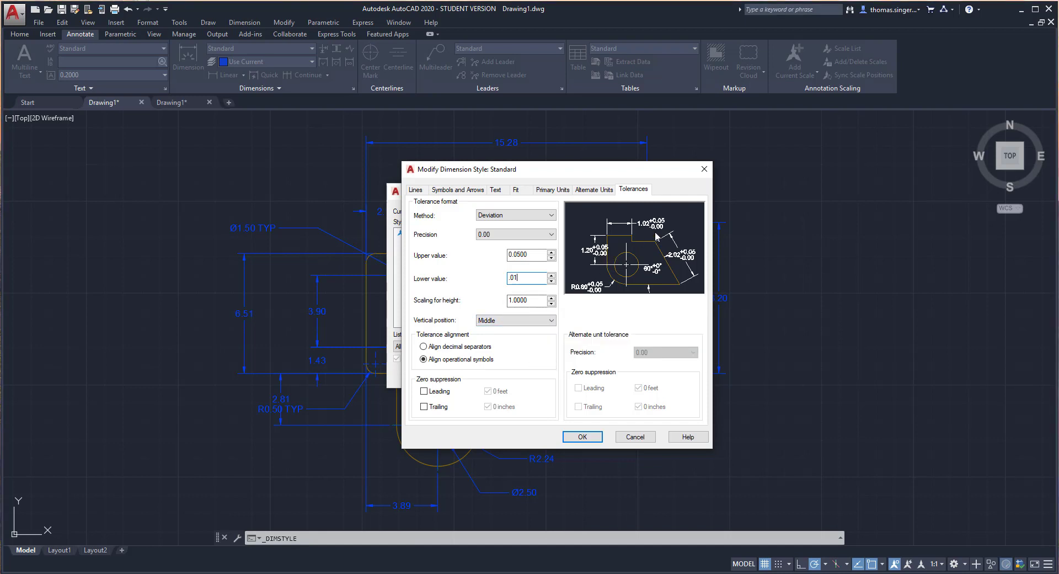
pyautogui.press('Tab')
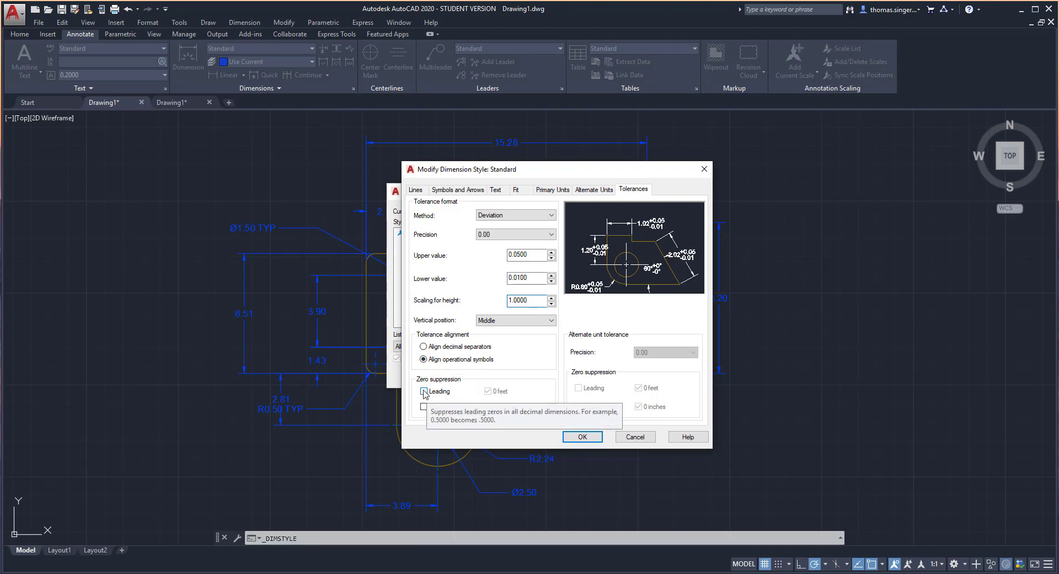
# Suppress leading zeros in the tolerances, apply the change to the Standard style and close the Dimension Style Manager
pyautogui.click(424, 392)
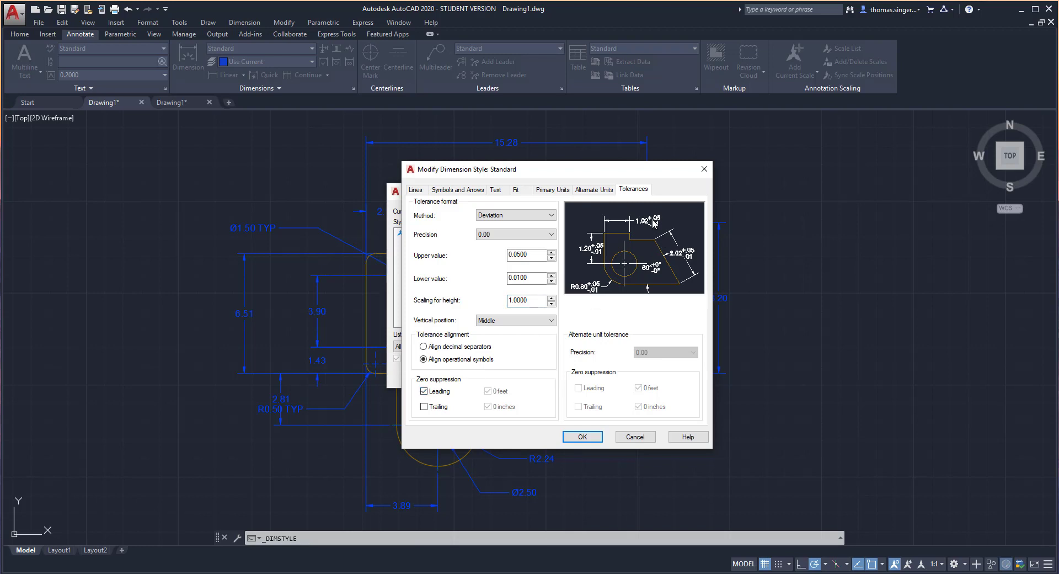
pyautogui.click(583, 437)
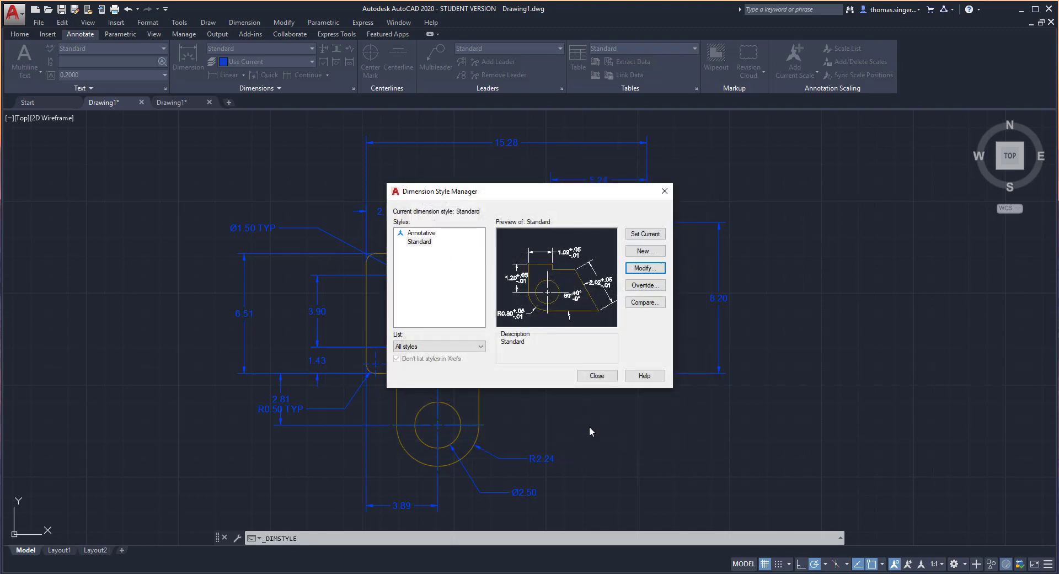
pyautogui.click(597, 376)
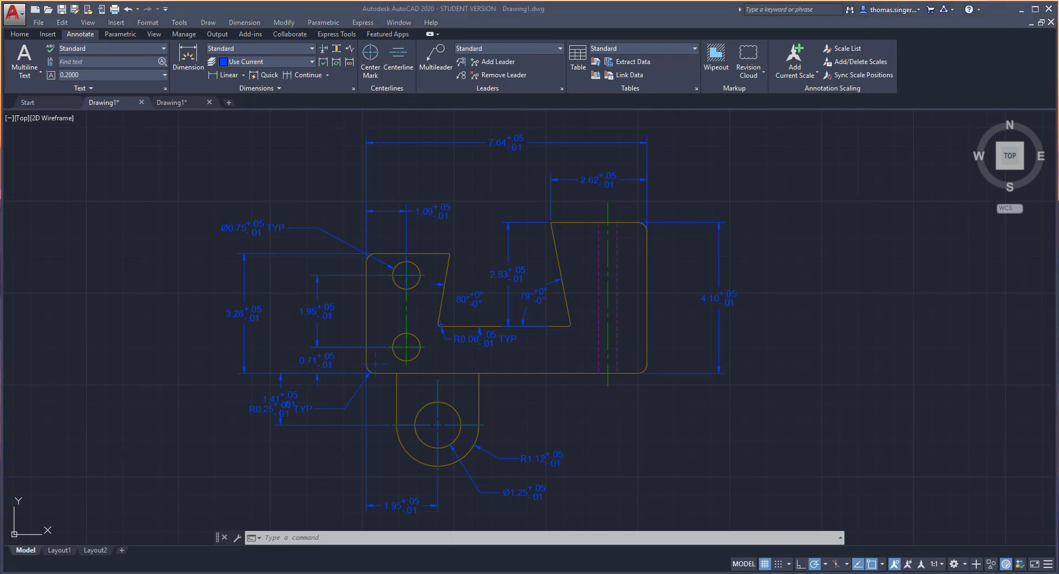
pyautogui.click(642, 405)
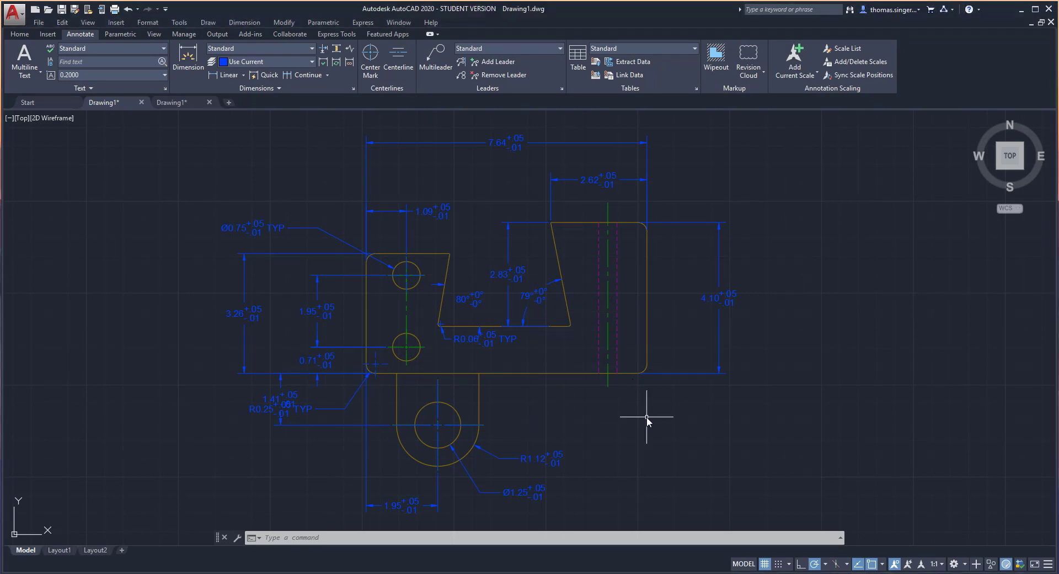
# Examine the full properties of the bracket's outer vertical height dimension, including its tolerance settings, and close the properties
pyautogui.click(471, 339)
pyautogui.press('Escape')
pyautogui.click(718, 298)
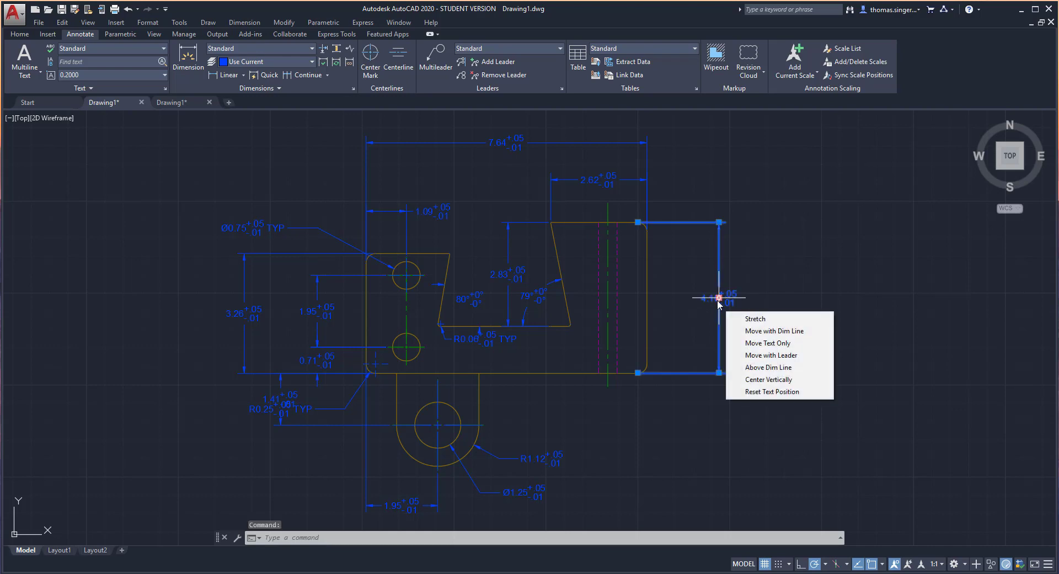
pyautogui.rightClick(719, 300)
pyautogui.click(764, 554)
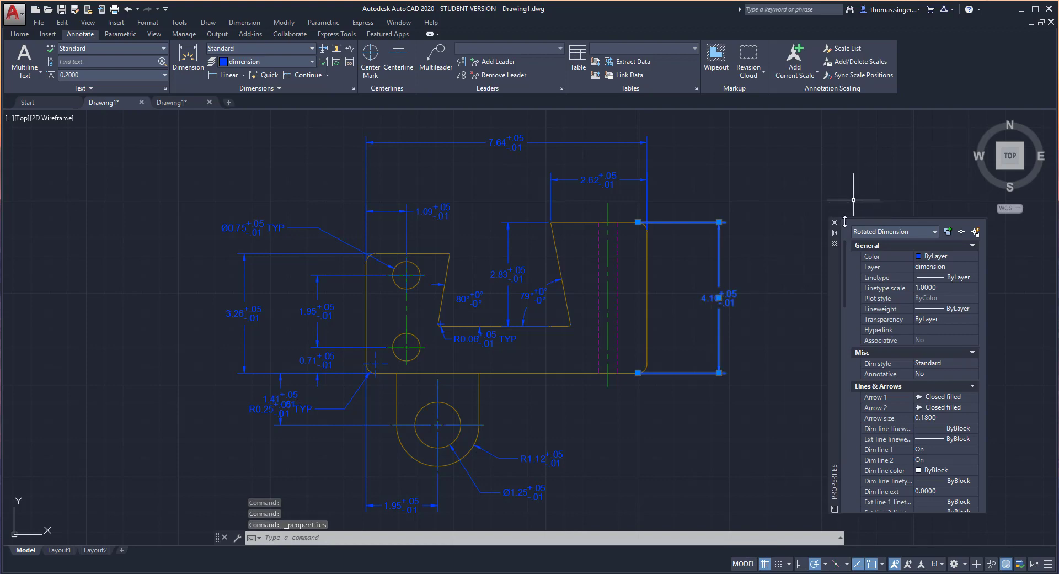
pyautogui.moveTo(835, 267); pyautogui.dragTo(804, 174)
pyautogui.scroll(-5, 878, 302)
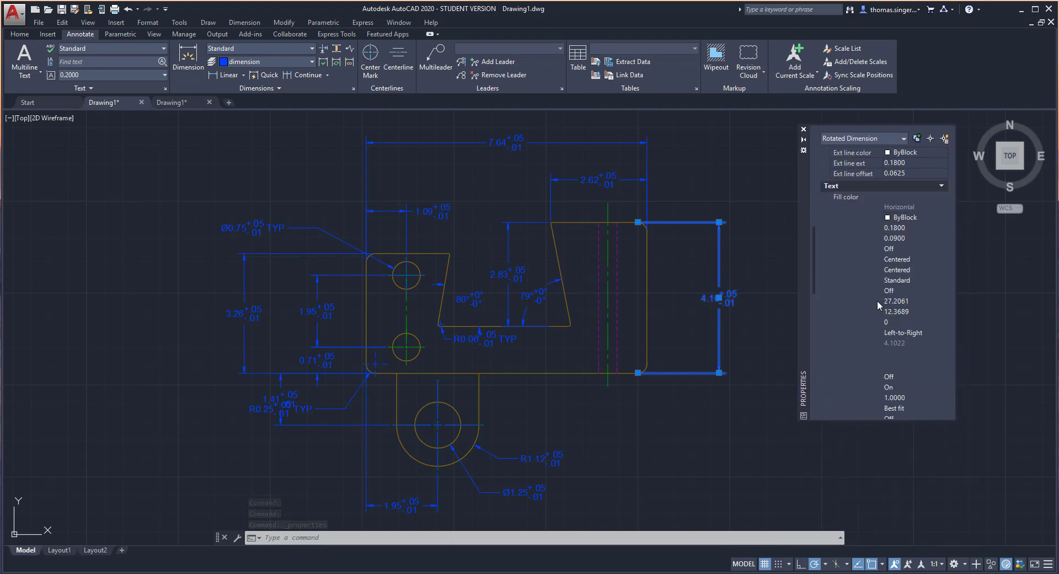
pyautogui.scroll(-15, 879, 305)
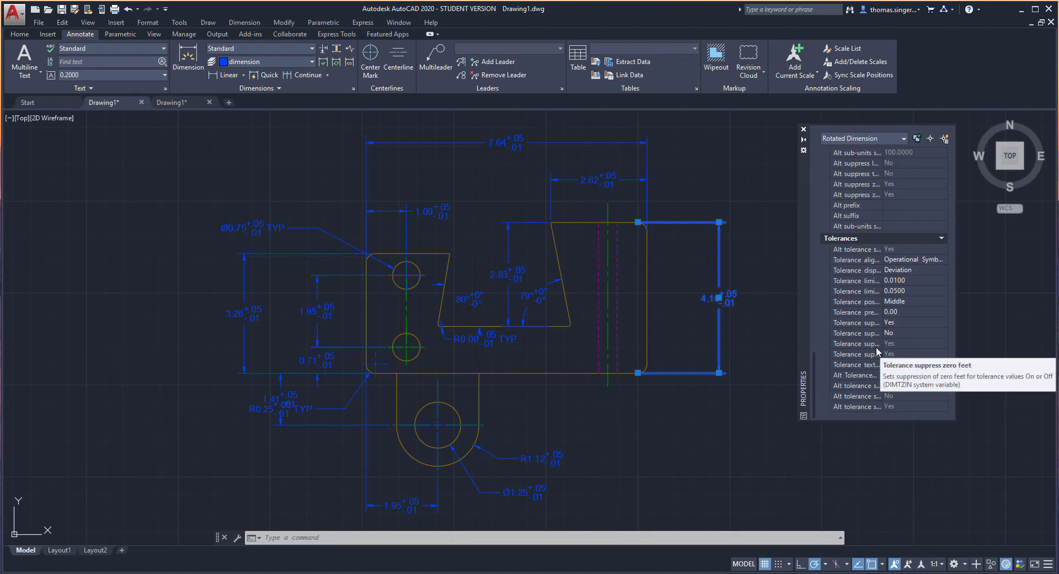
pyautogui.scroll(12, 878, 352)
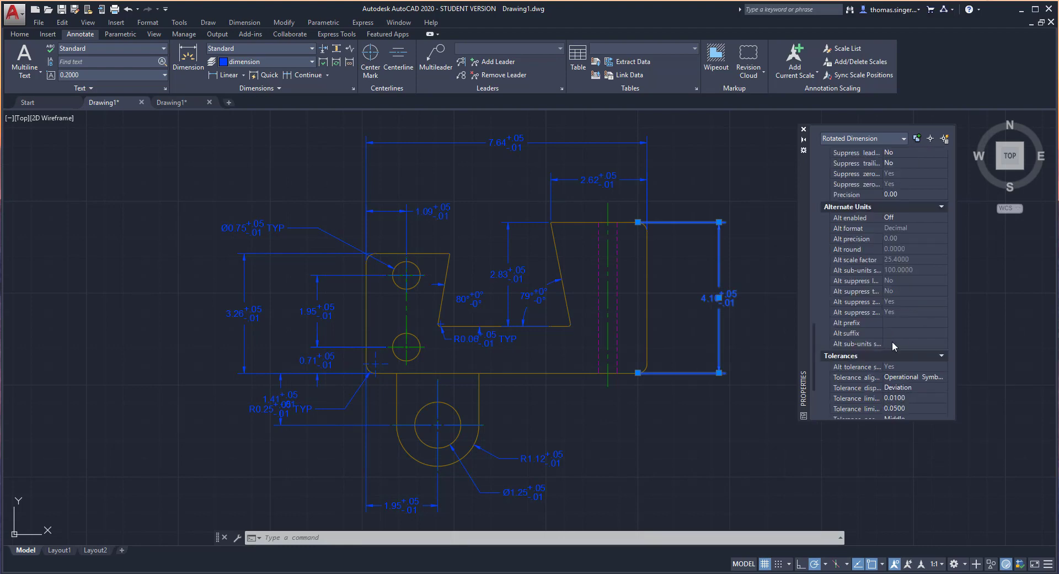
pyautogui.scroll(10, 894, 346)
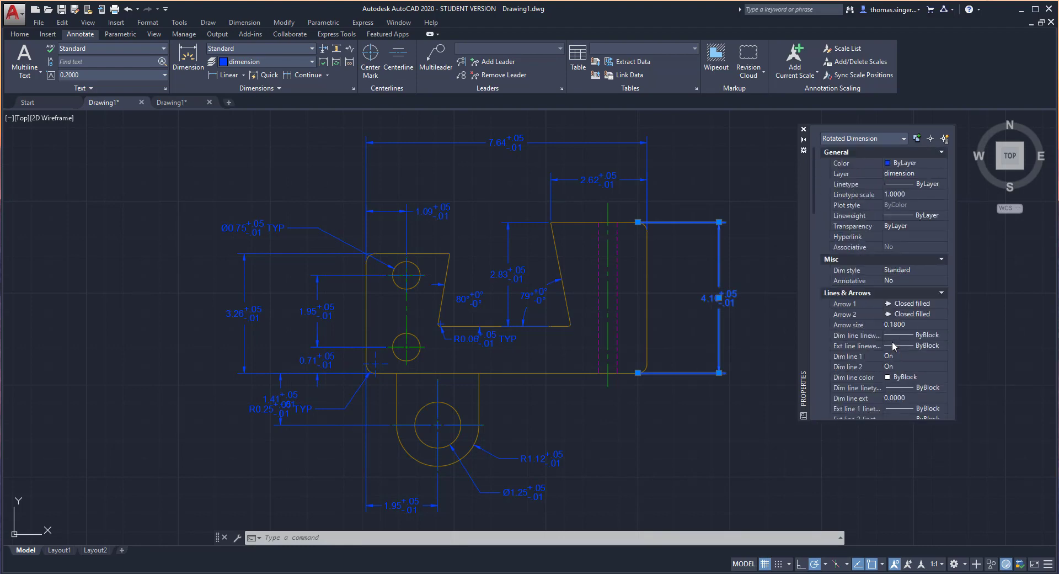
pyautogui.click(804, 129)
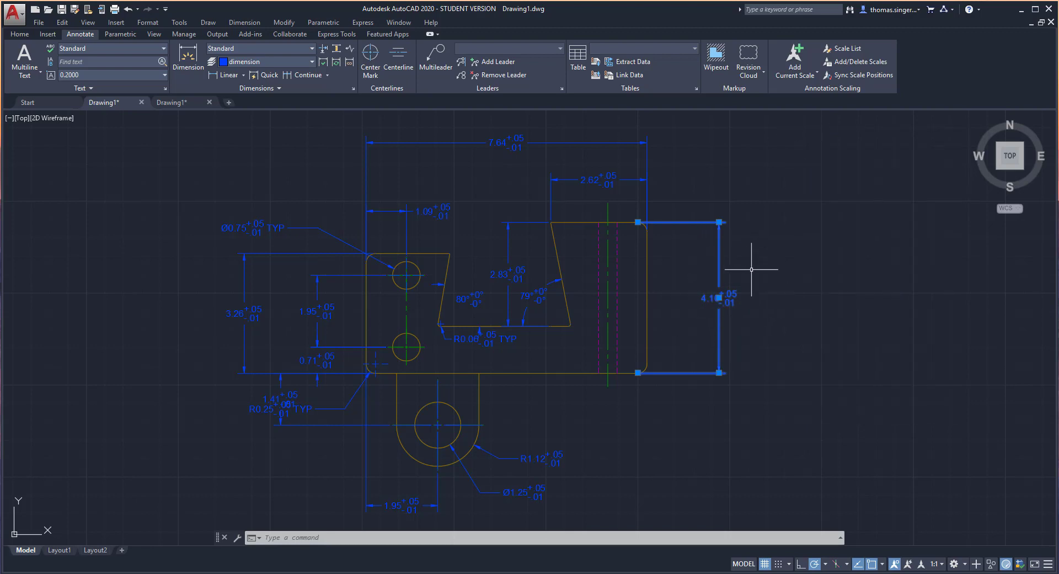
# Modify the Standard dimension style to use the tolerance method None and close the Dimension Style Manager
pyautogui.click(262, 49)
pyautogui.click(247, 116)
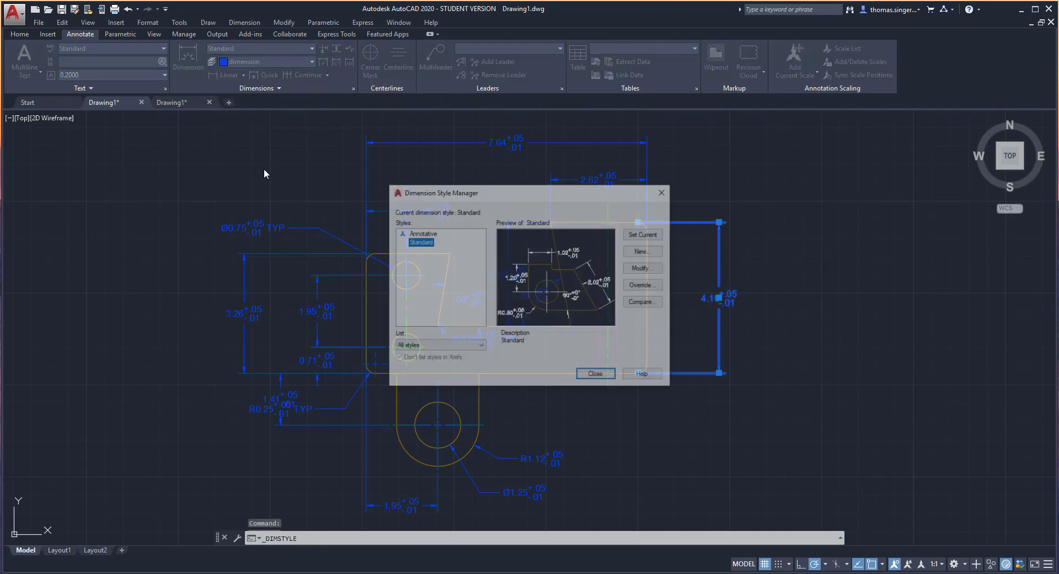
pyautogui.click(656, 269)
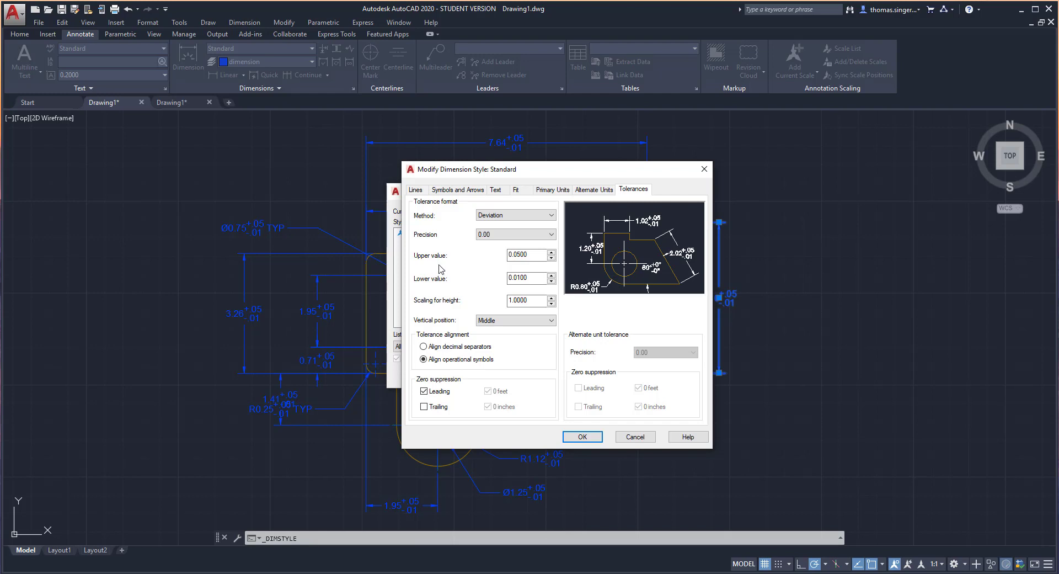
pyautogui.moveTo(535, 174); pyautogui.dragTo(607, 172)
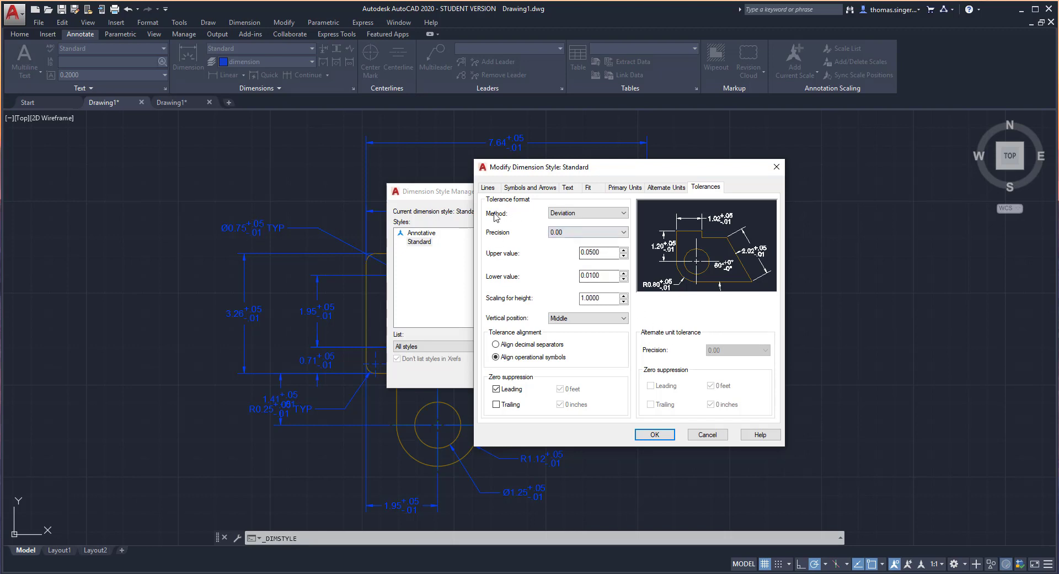
pyautogui.click(589, 213)
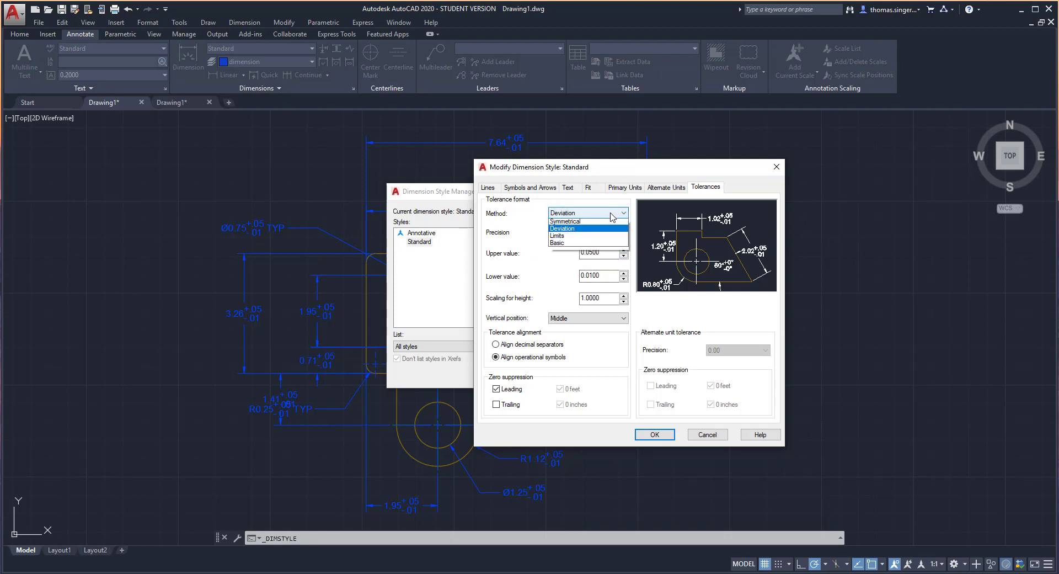
pyautogui.click(589, 223)
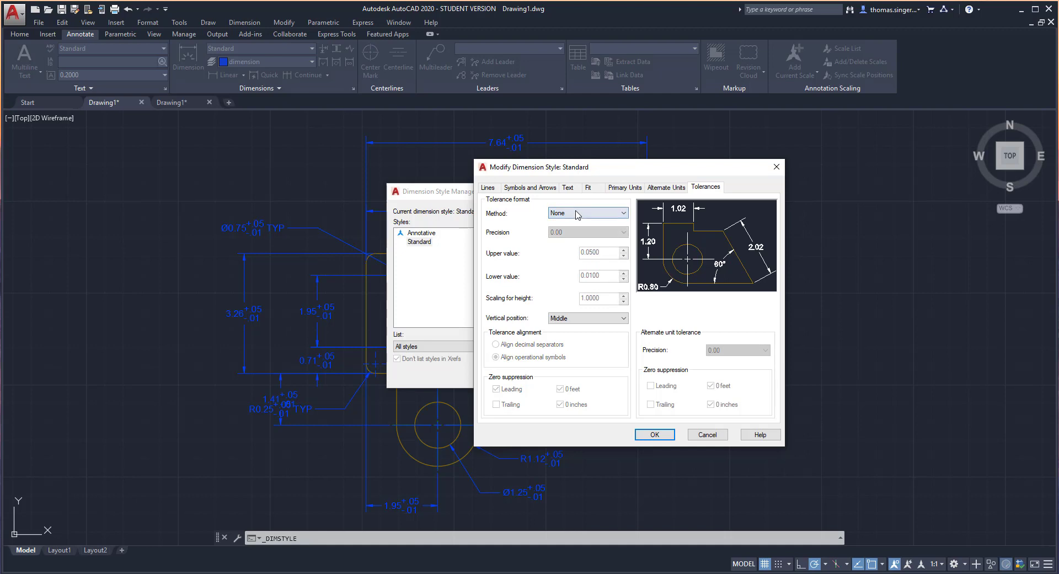
pyautogui.click(660, 435)
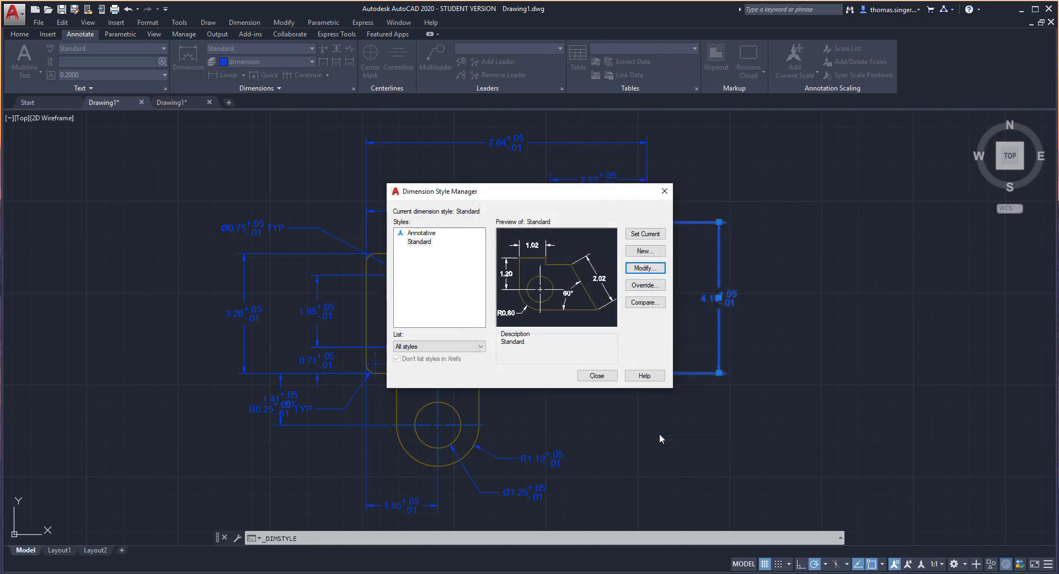
pyautogui.click(595, 376)
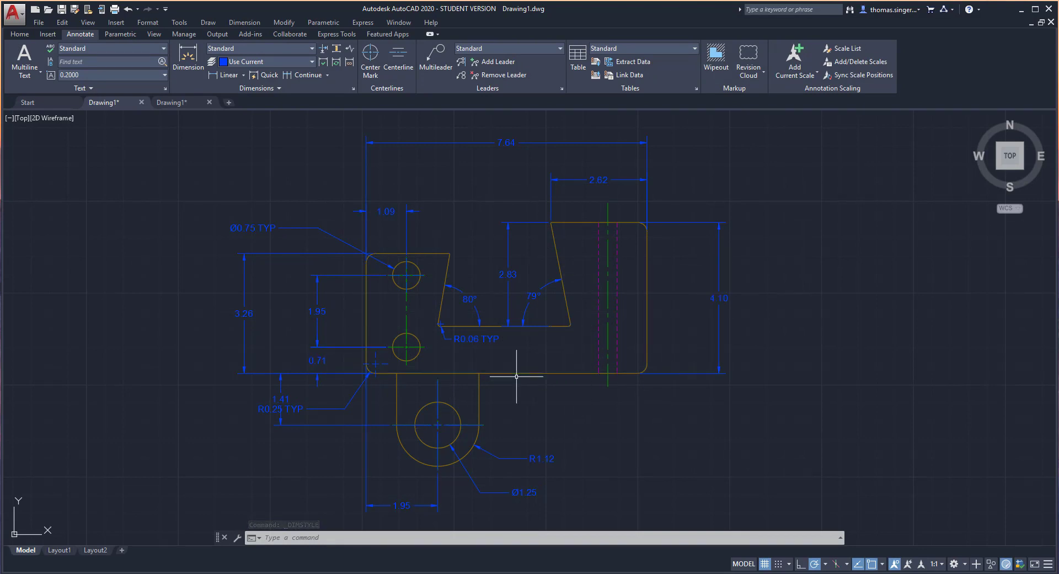
# Switch to the second open drawing and examine how its dimension text size compares with the geometry and which dimension styles are available
pyautogui.click(176, 106)
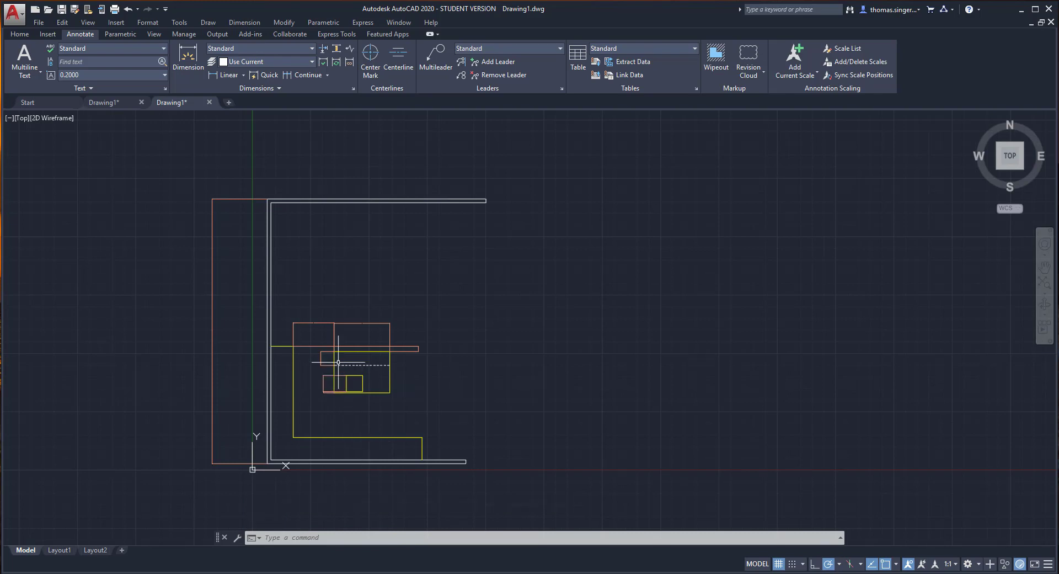
pyautogui.scroll(8, 338, 363)
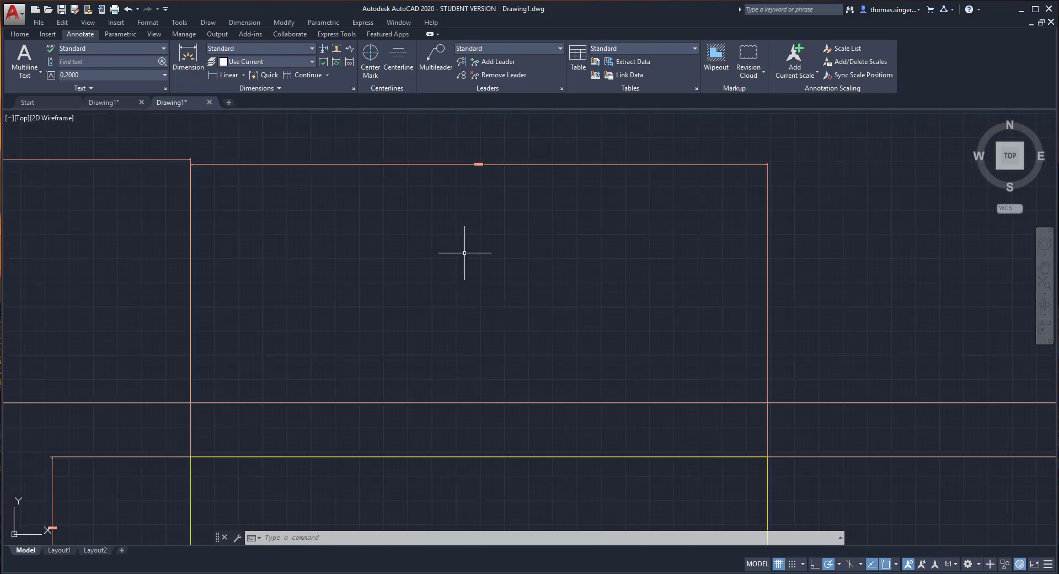
pyautogui.scroll(4, 473, 150)
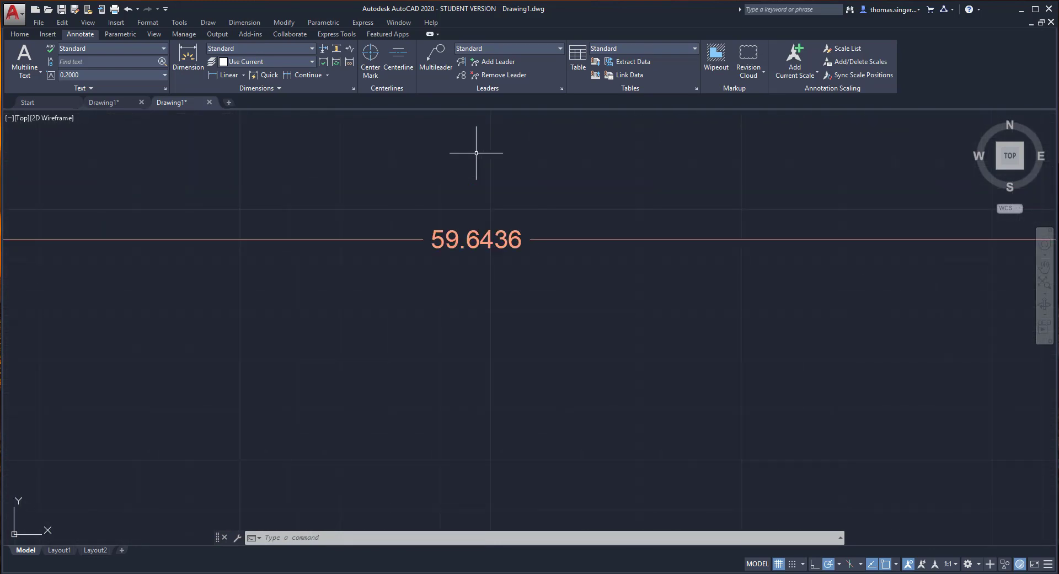
pyautogui.scroll(-8, 478, 160)
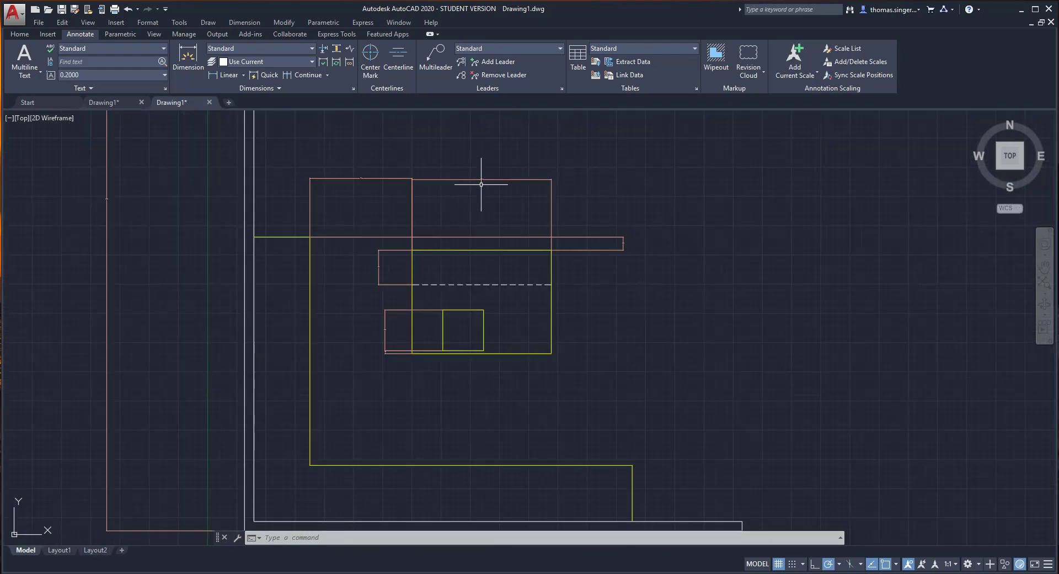
pyautogui.scroll(-2, 459, 263)
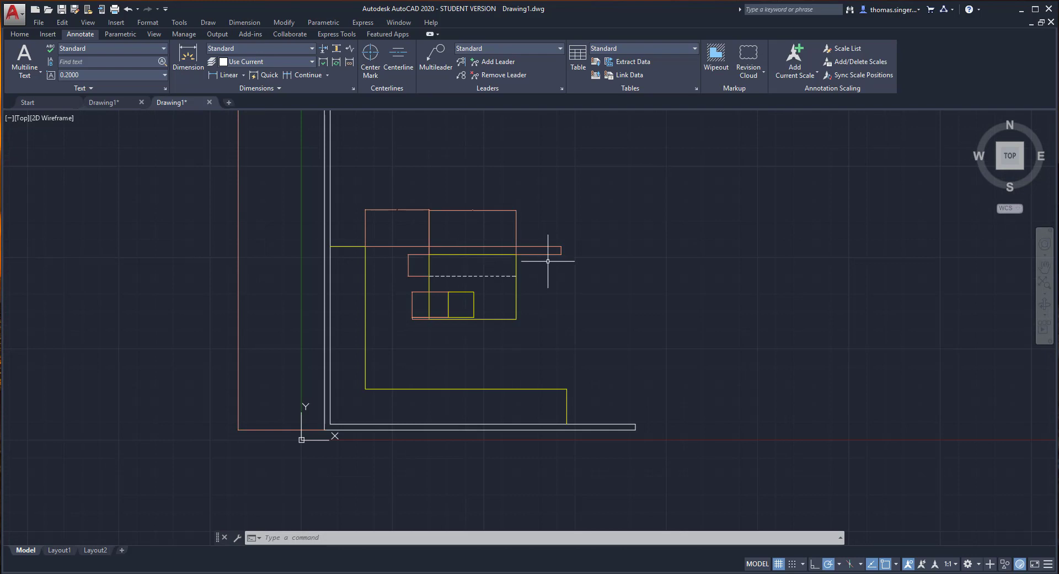
pyautogui.moveTo(589, 258)
pyautogui.mouseDown(button='middle')
pyautogui.moveTo(662, 307)
pyautogui.moveTo(634, 367)
pyautogui.moveTo(625, 358)
pyautogui.mouseUp(button='middle')
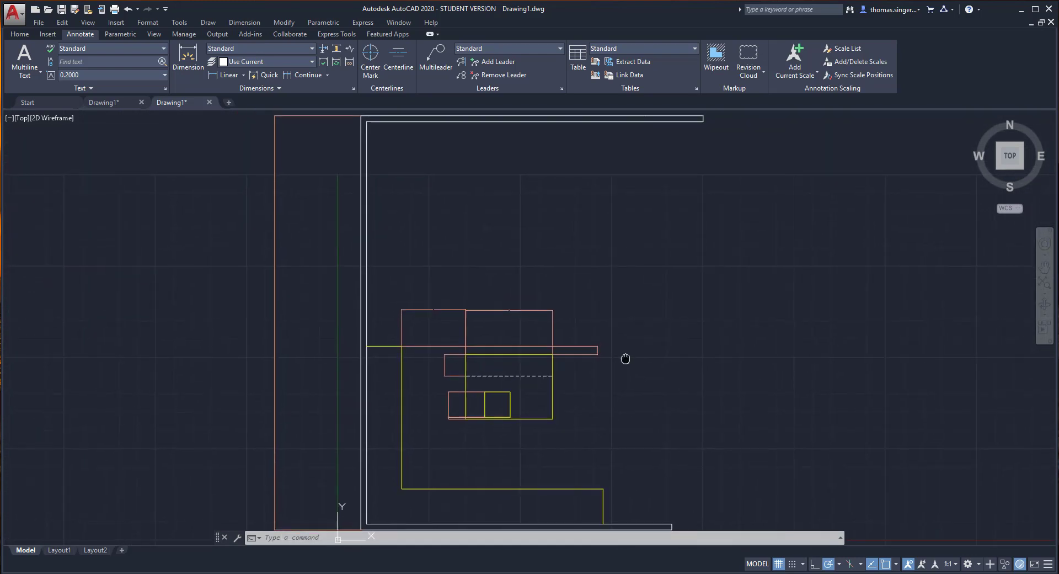
pyautogui.scroll(-4, 621, 345)
pyautogui.scroll(4, 621, 335)
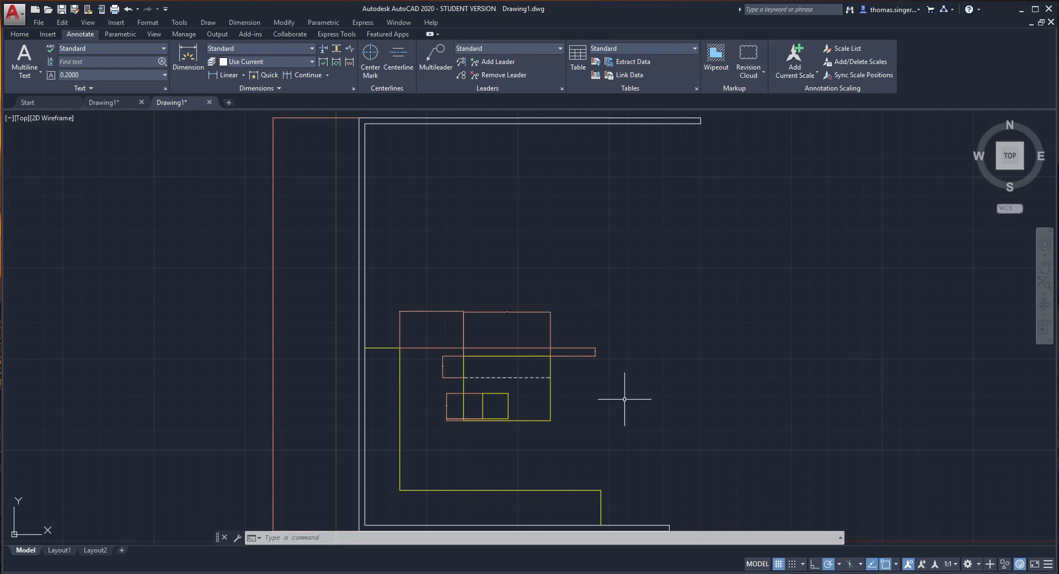
pyautogui.click(265, 48)
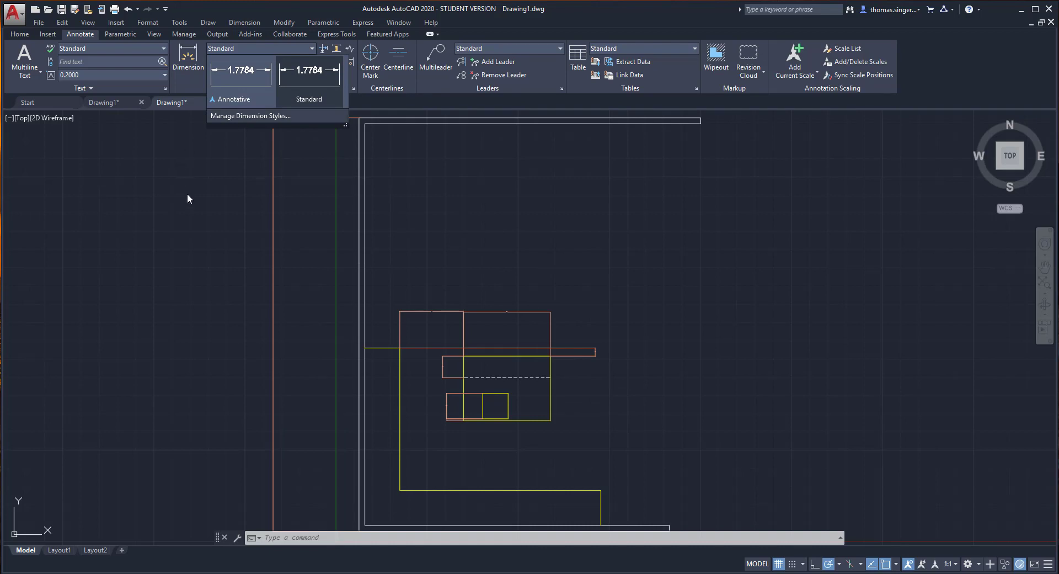
pyautogui.click(296, 205)
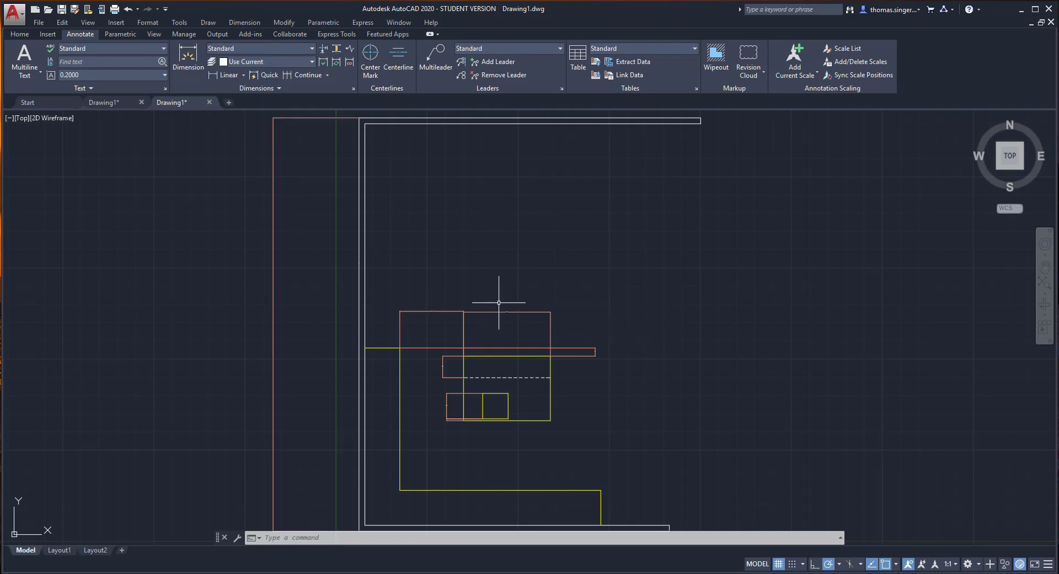
# Make the two horizontal dimensions above the inner rectangle and the small vertical offset dimension beside it annotative through their properties
pyautogui.click(591, 348)
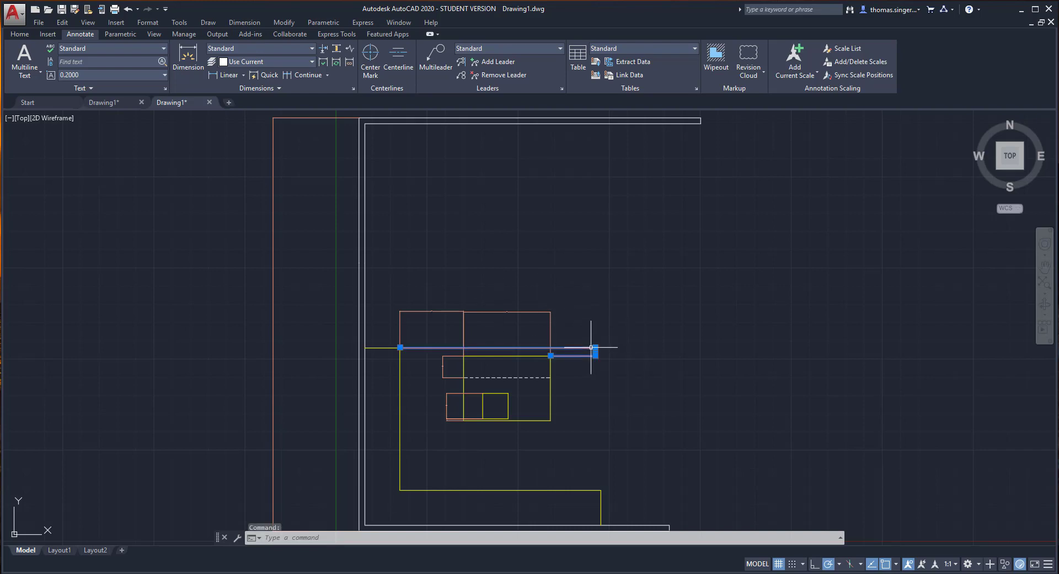
pyautogui.click(542, 311)
pyautogui.click(442, 311)
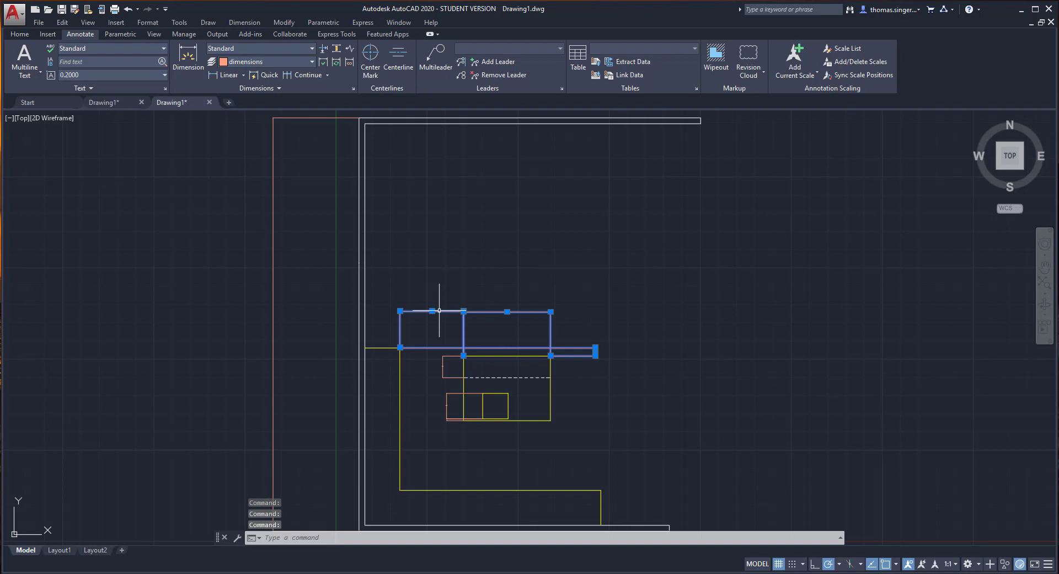
pyautogui.rightClick(574, 262)
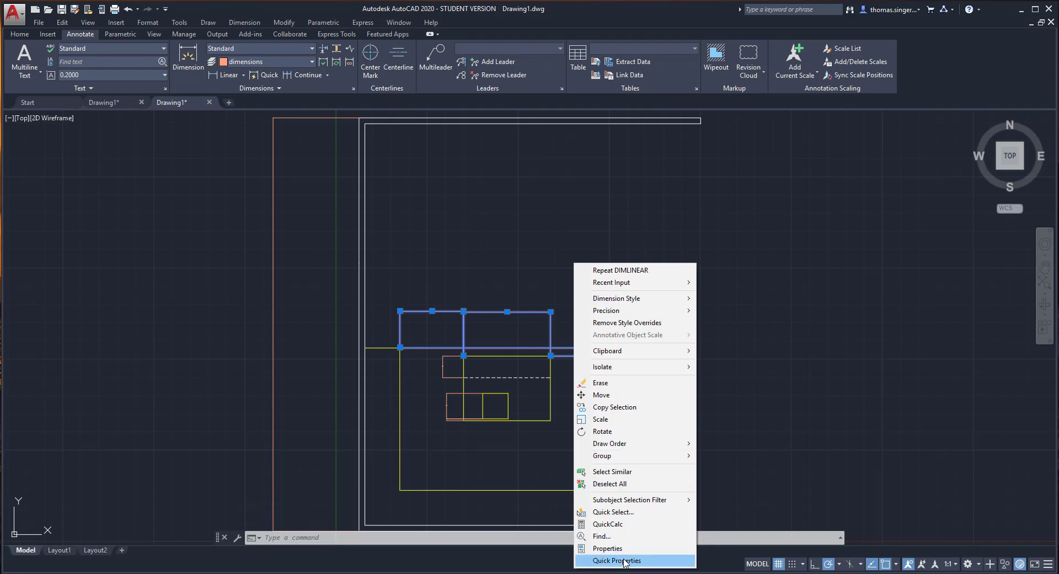
pyautogui.click(607, 548)
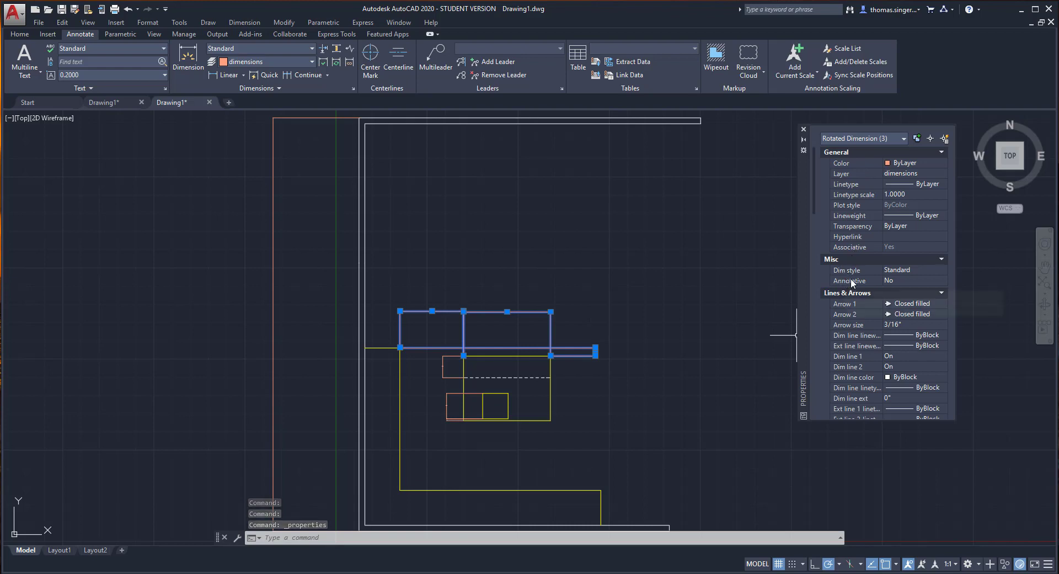
pyautogui.click(898, 280)
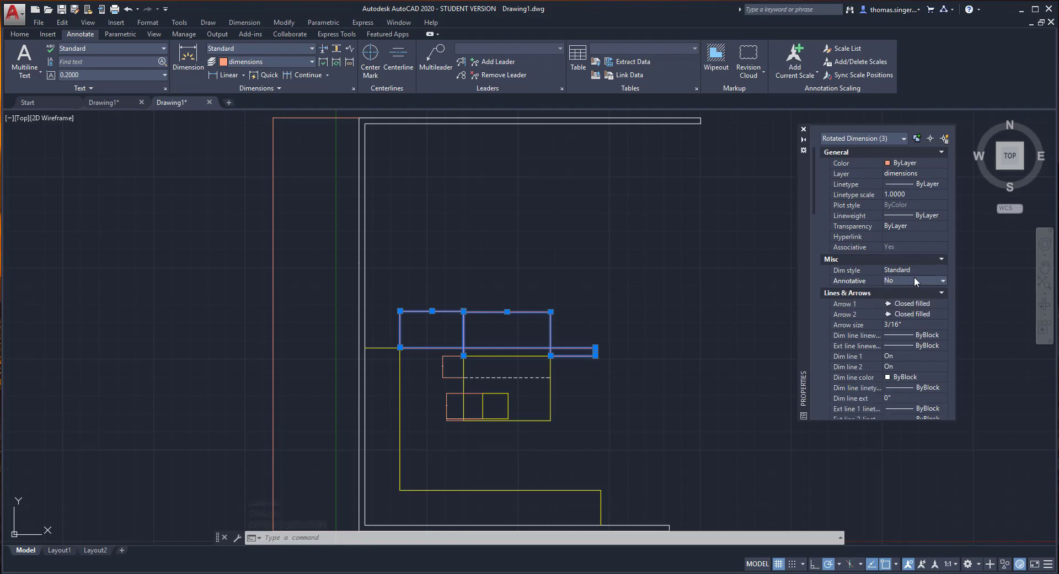
pyautogui.click(915, 277)
pyautogui.click(901, 289)
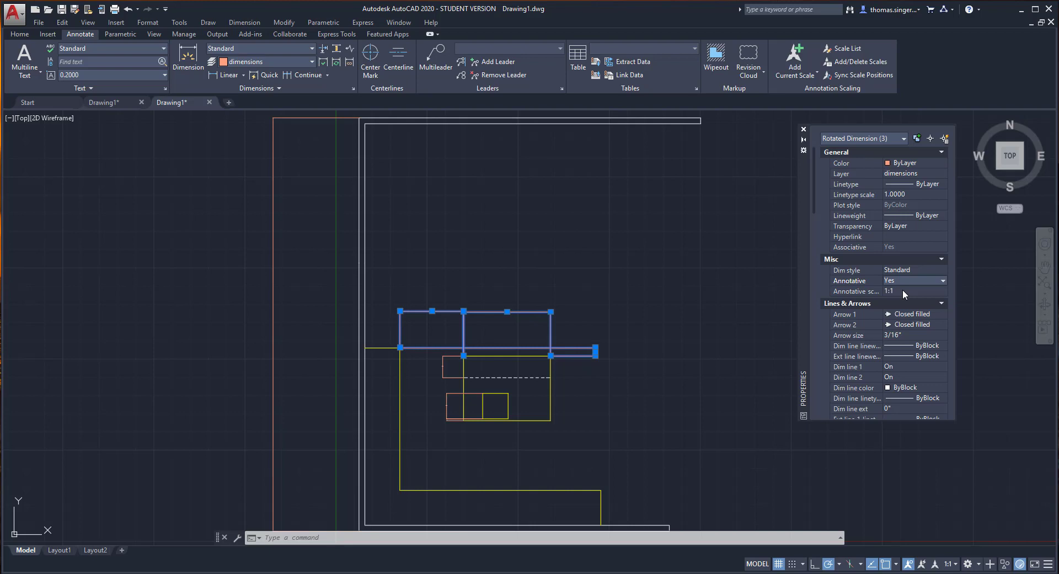
# Add the annotative scale 1/4" = 1'-0" to the three selected dimensions and delete their 1:1 scale
pyautogui.click(903, 289)
pyautogui.click(944, 291)
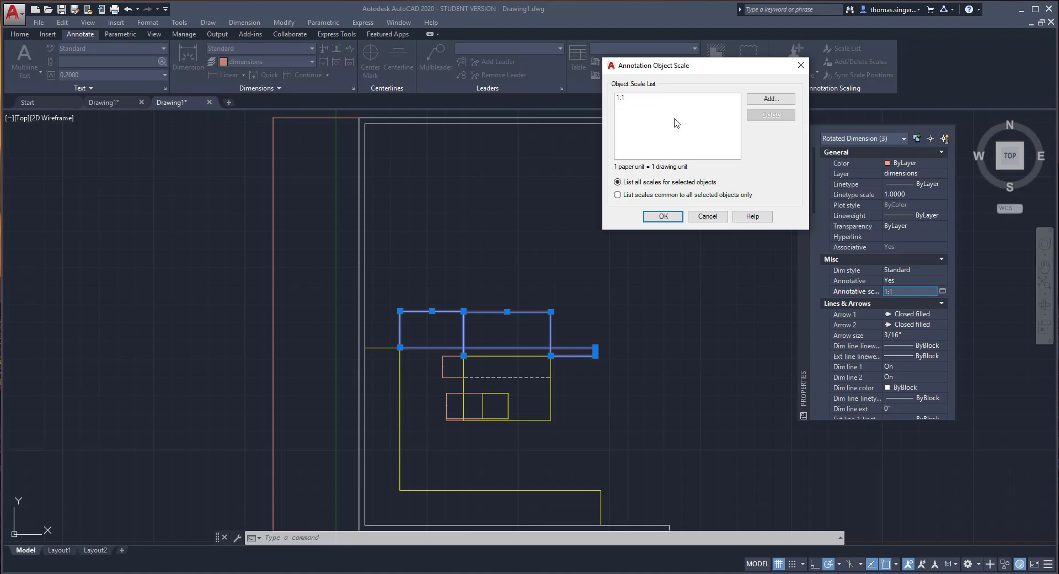
pyautogui.click(780, 101)
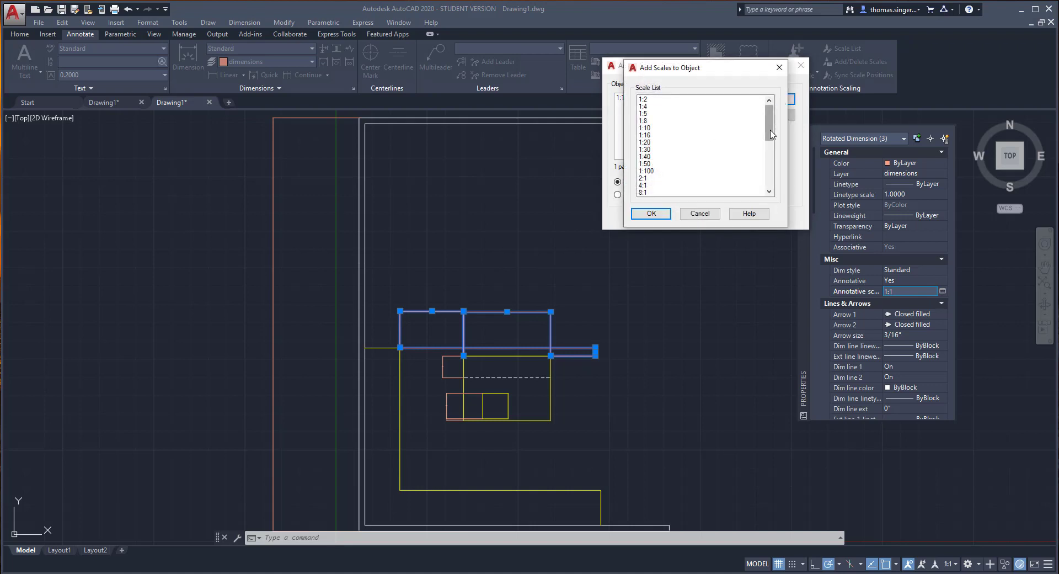
pyautogui.moveTo(769, 123); pyautogui.dragTo(769, 154)
pyautogui.click(664, 178)
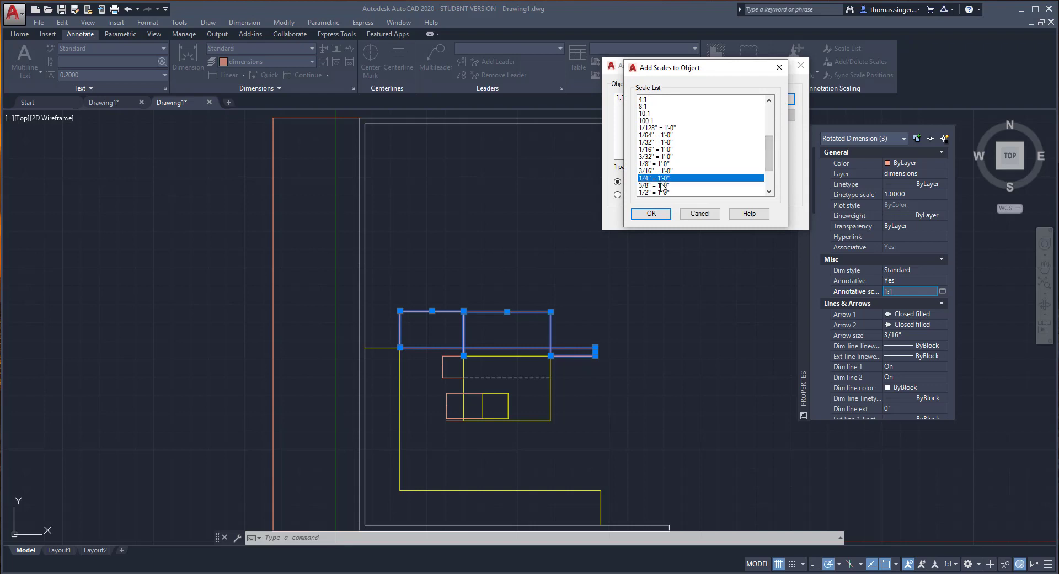
pyautogui.click(653, 214)
pyautogui.click(624, 105)
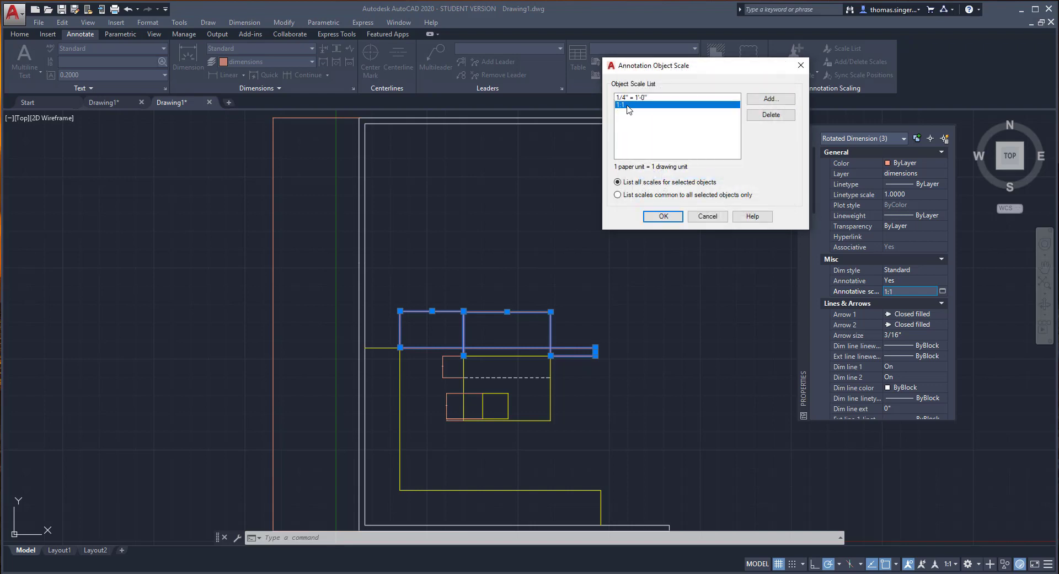
pyautogui.click(772, 114)
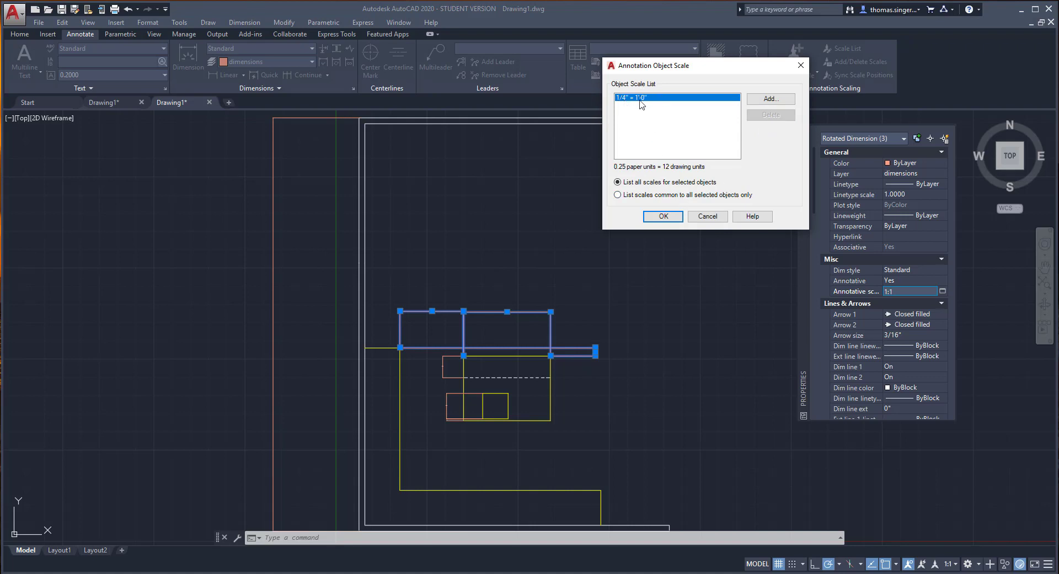
pyautogui.click(662, 216)
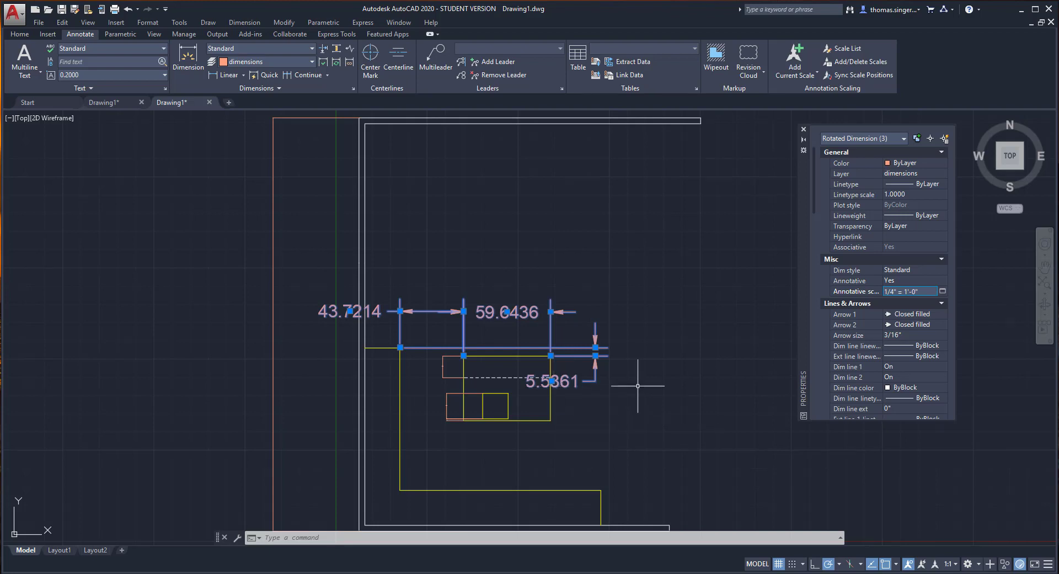
# Make 1/2" = 1'-0" the three selected dimensions' only annotative scale, deleting the 1/4" = 1'-0" scale
pyautogui.click(943, 291)
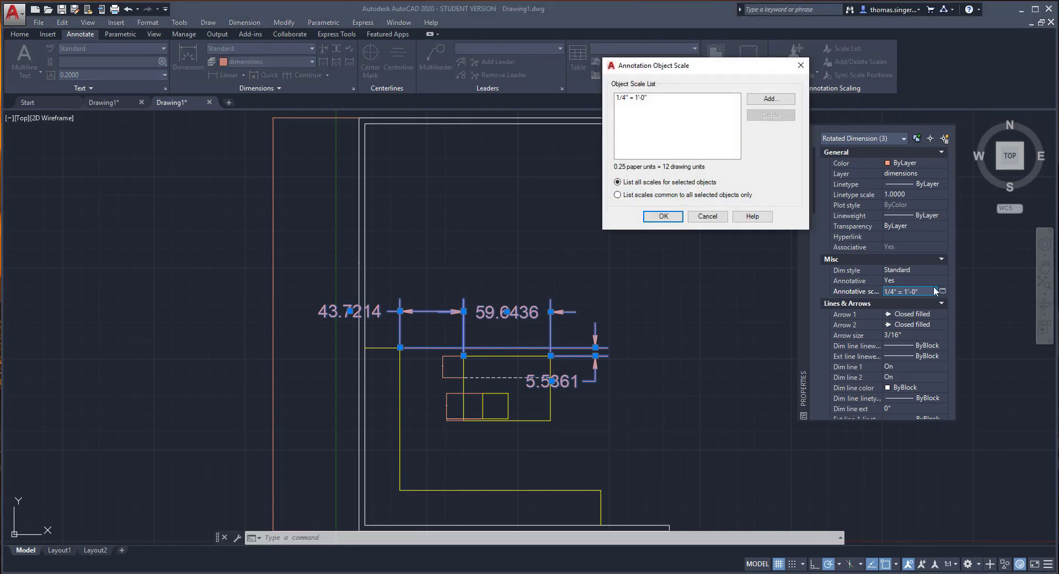
pyautogui.click(655, 98)
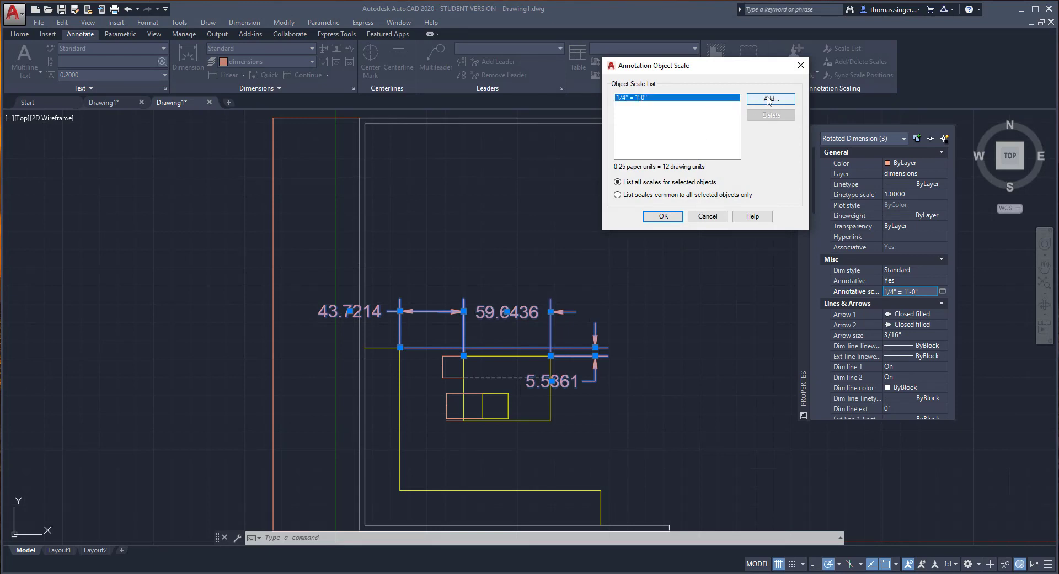
pyautogui.click(778, 100)
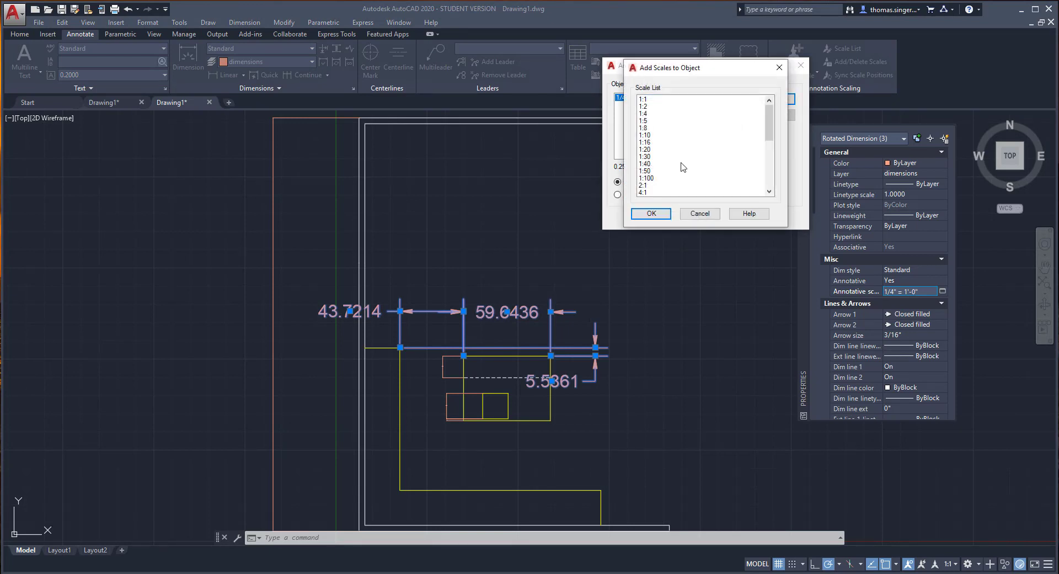
pyautogui.scroll(-4, 683, 167)
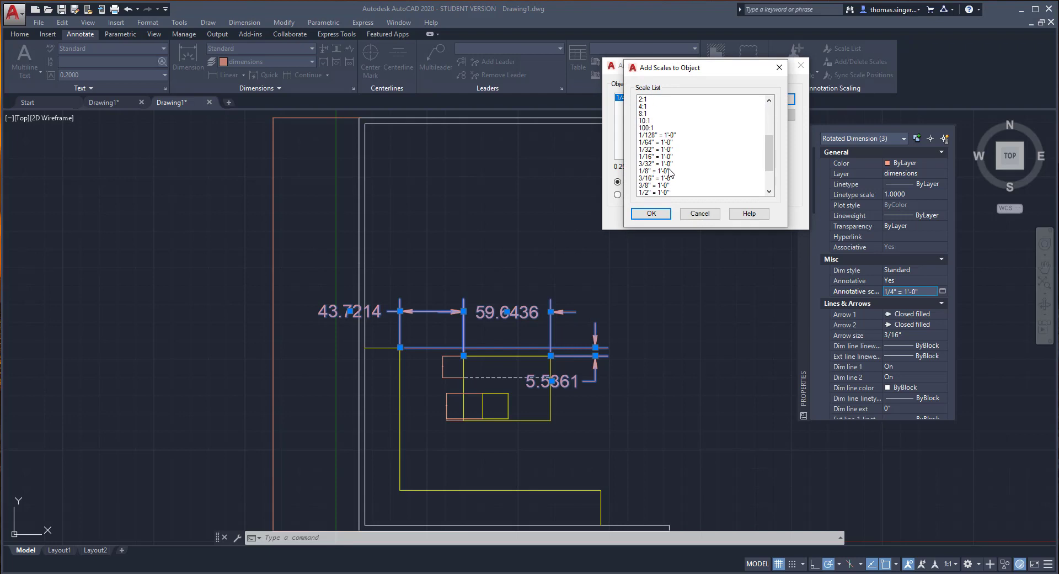
pyautogui.scroll(-1, 670, 175)
pyautogui.click(654, 164)
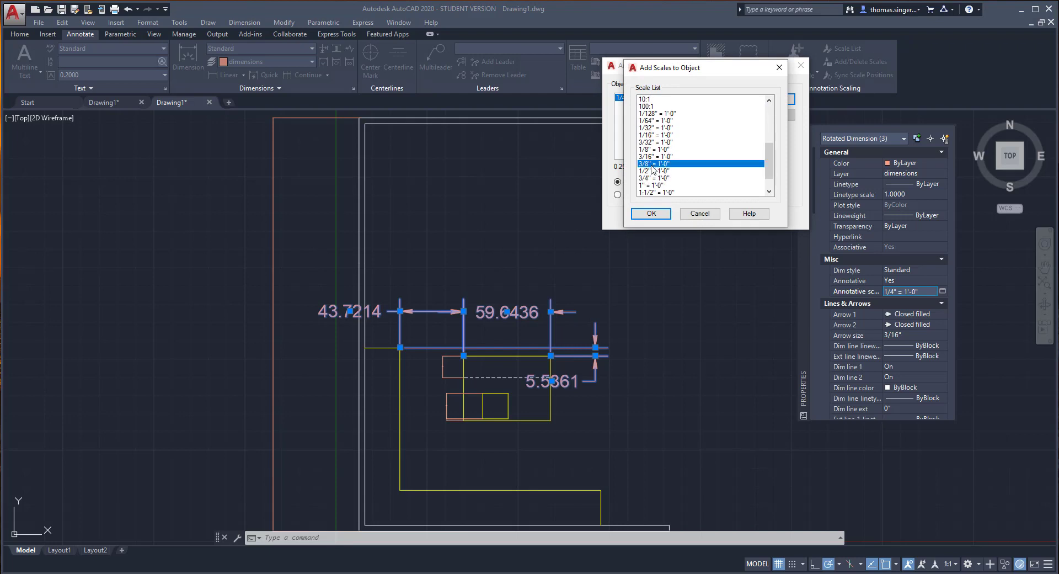
pyautogui.click(655, 171)
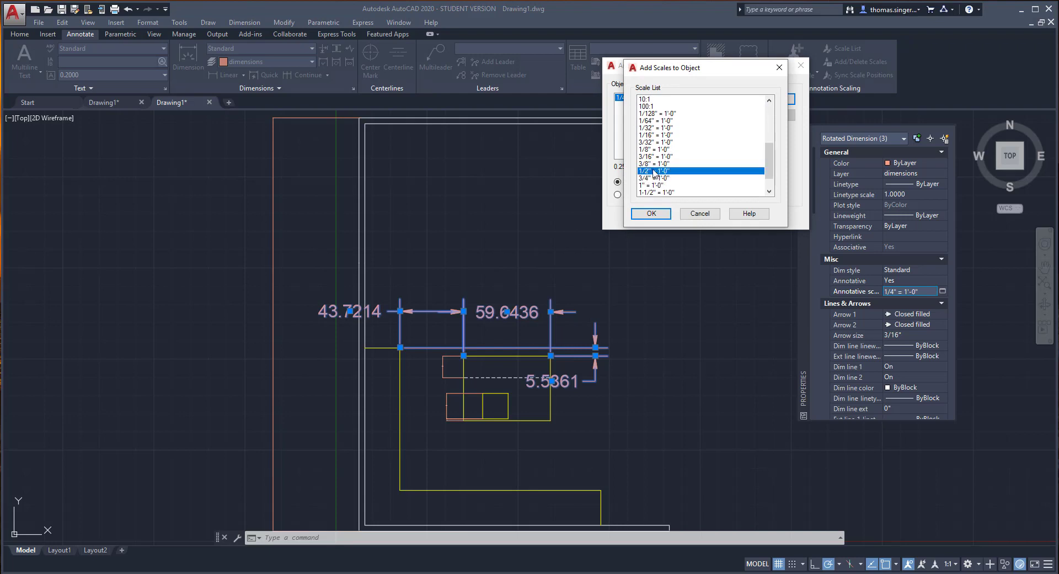
pyautogui.click(652, 214)
pyautogui.click(620, 105)
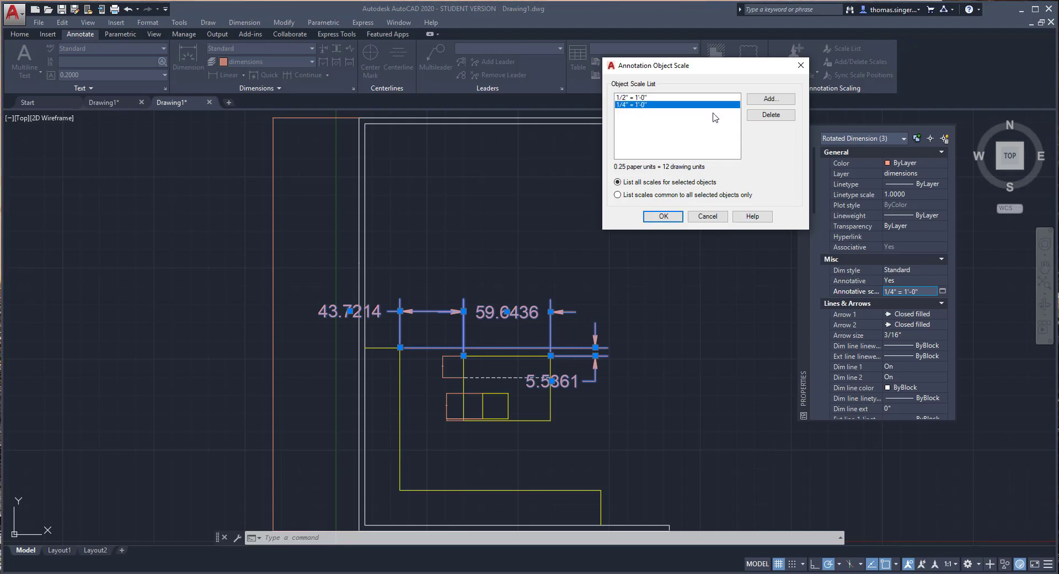
pyautogui.click(771, 115)
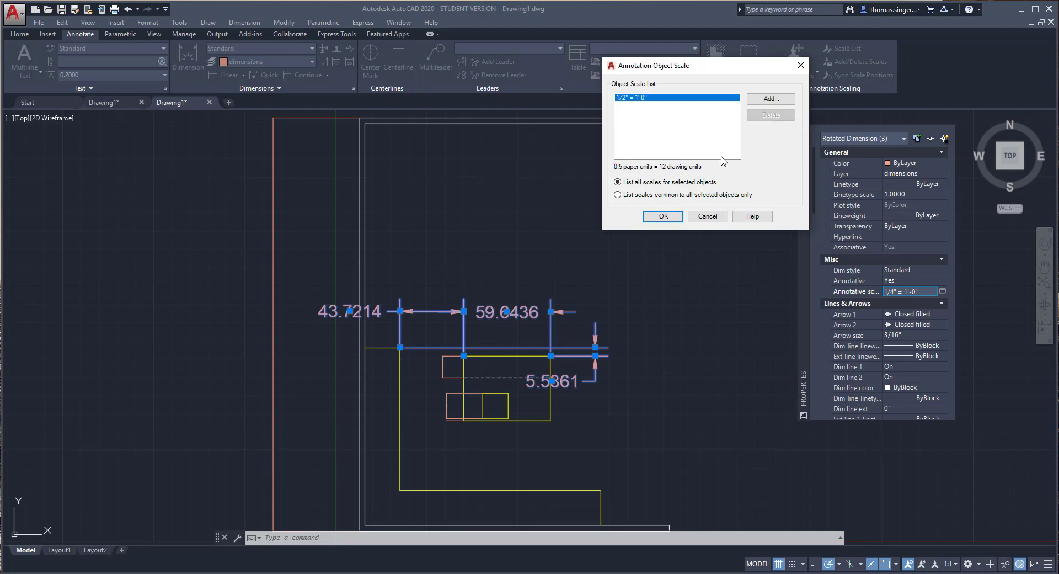
pyautogui.click(664, 216)
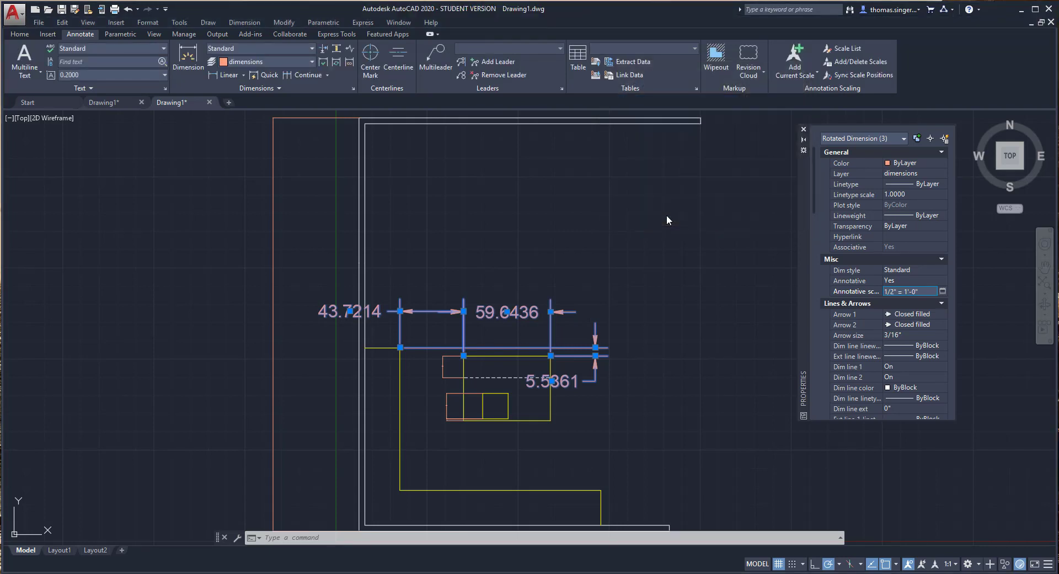
# Move the Properties palette farther away from the dimensioned geometry and deselect the three dimensions
pyautogui.click(595, 299)
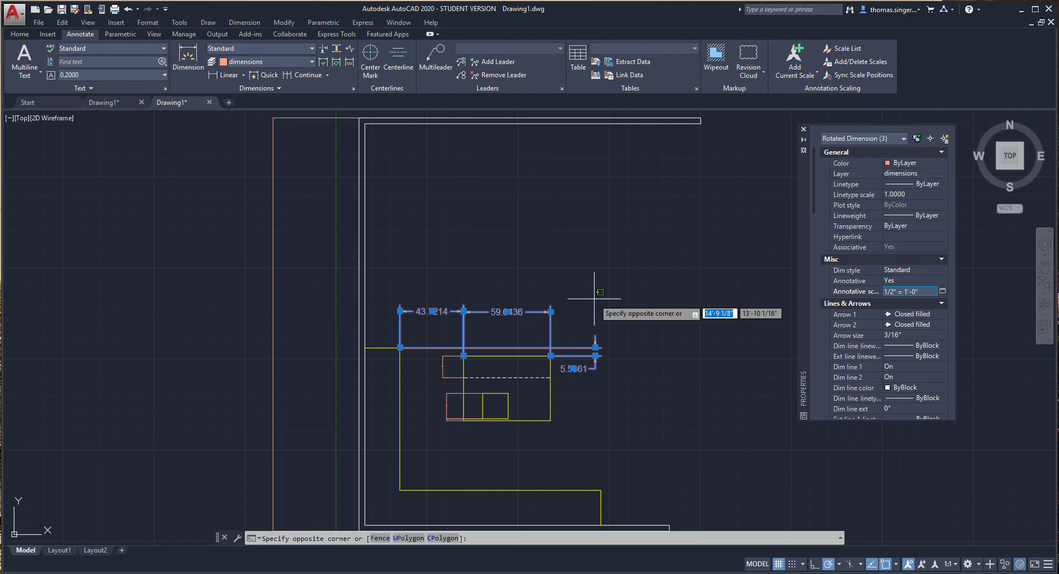
pyautogui.click(648, 321)
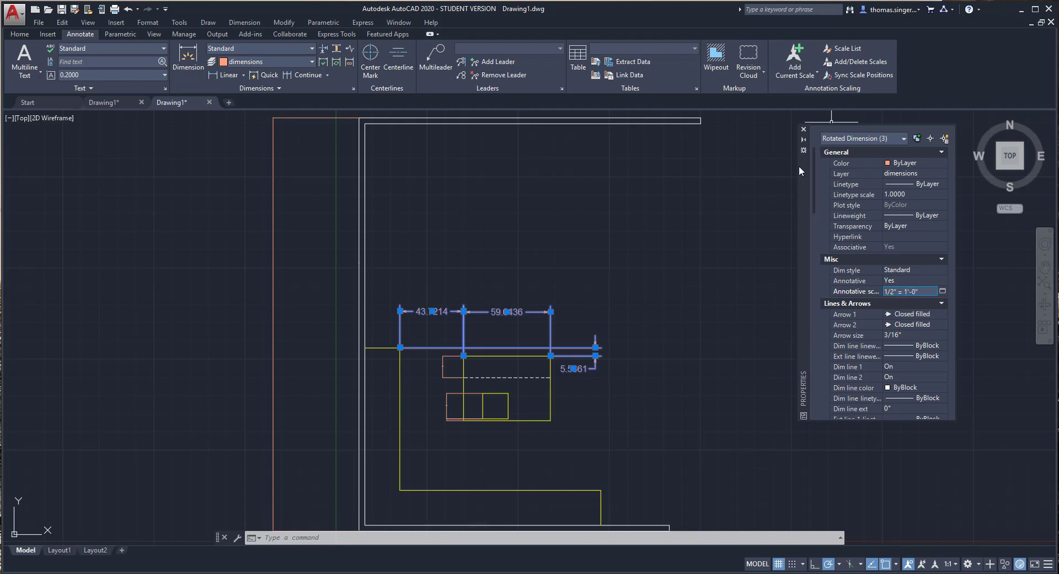
pyautogui.moveTo(800, 171); pyautogui.dragTo(867, 289)
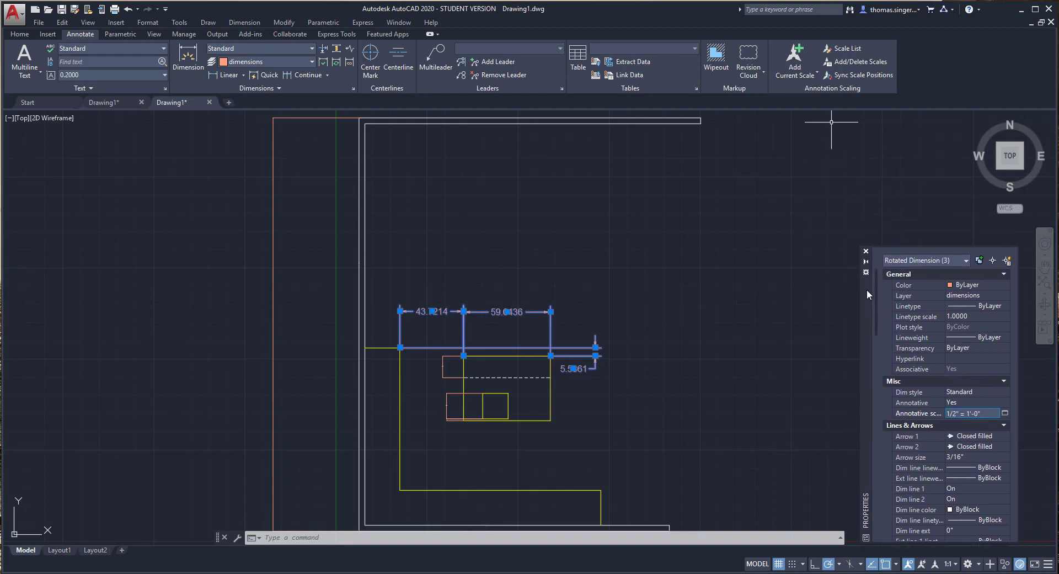
pyautogui.click(591, 274)
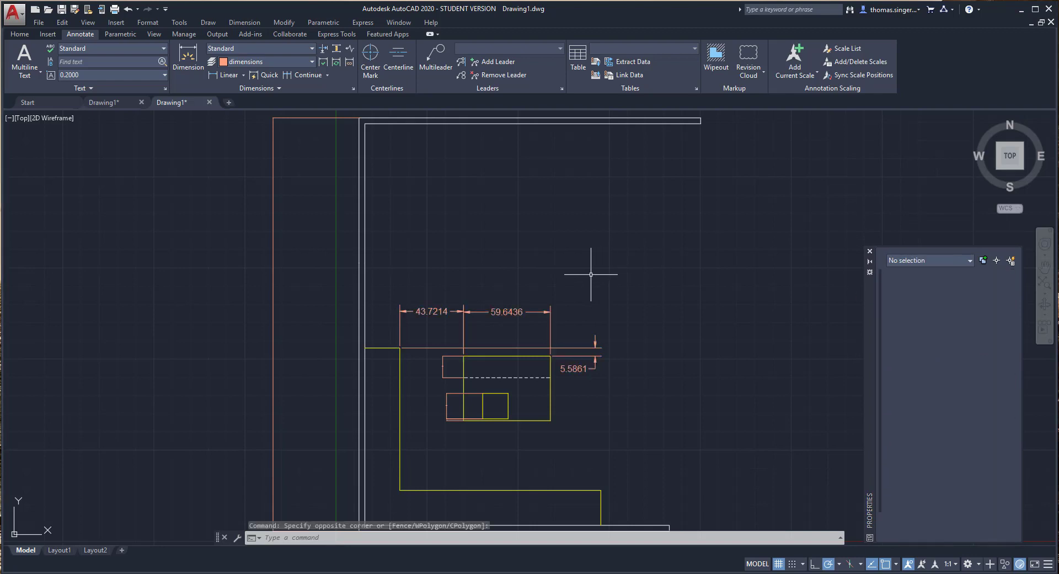
pyautogui.press('Escape')
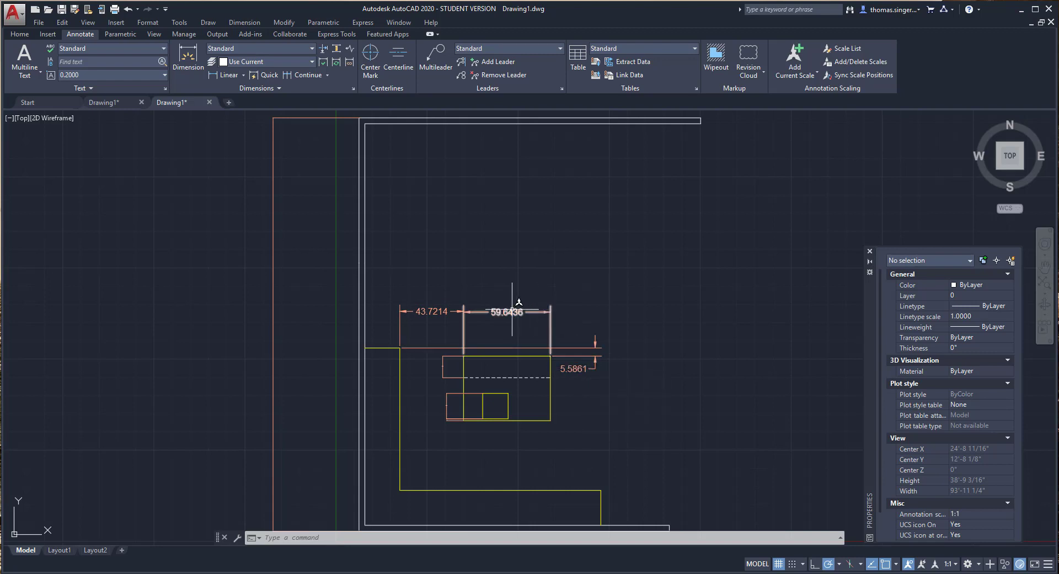
# Make Annotative the current dimension style
pyautogui.moveTo(512, 309)
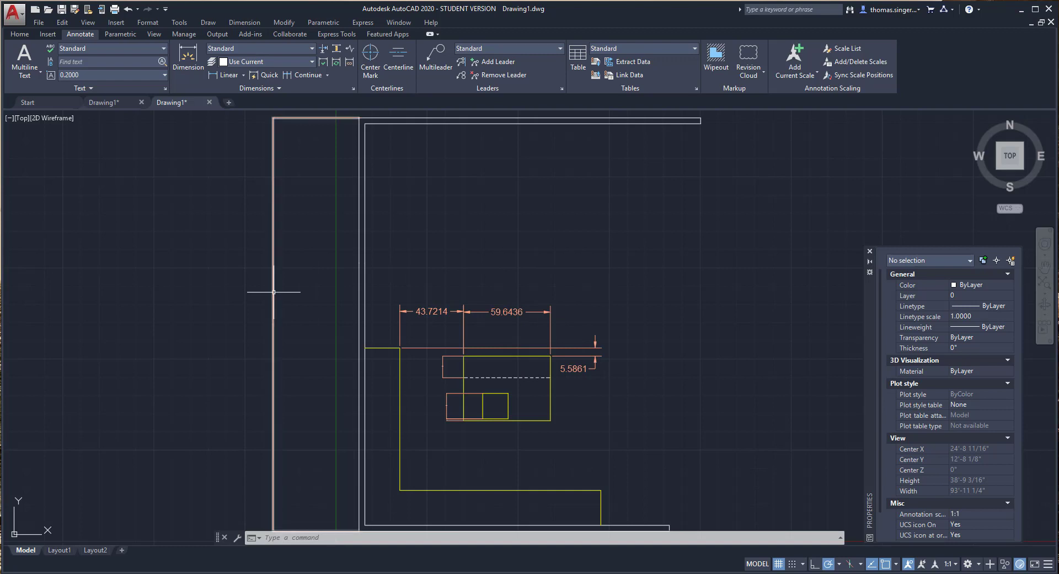
pyautogui.moveTo(273, 292)
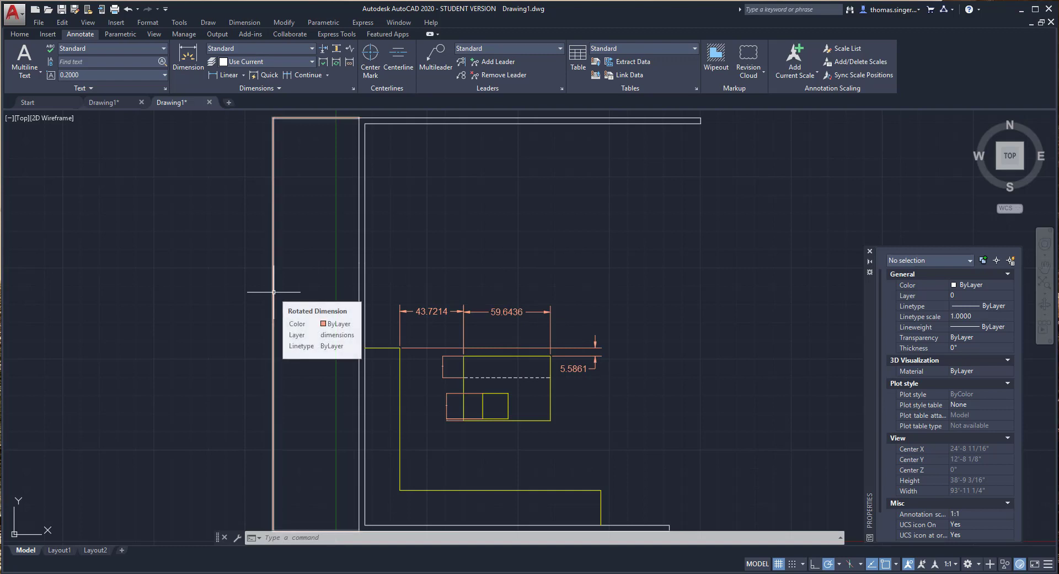
pyautogui.click(279, 48)
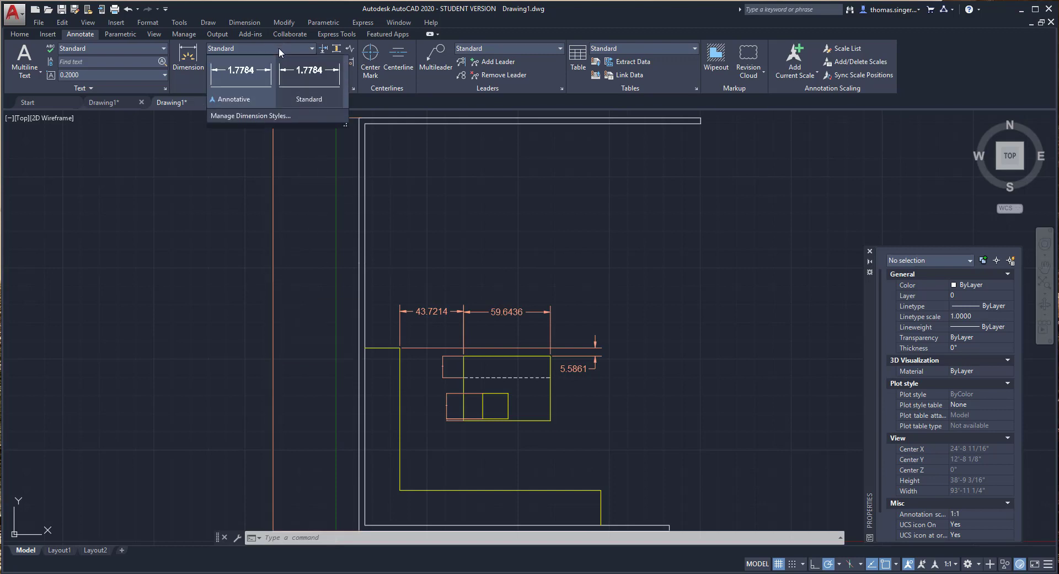
pyautogui.click(241, 97)
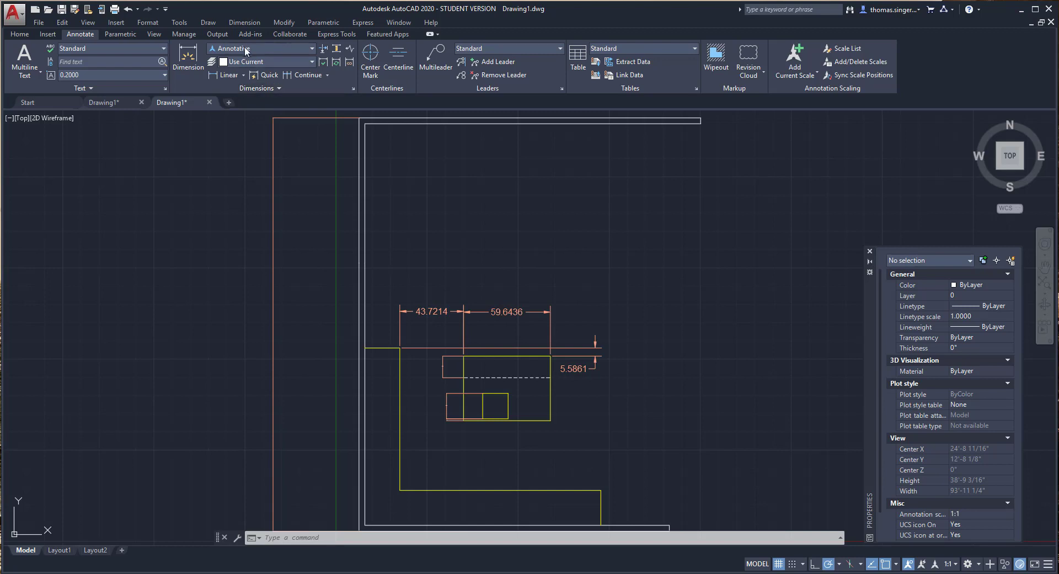
# Modify the Annotative dimension style's primary units to the Architectural unit format and apply the change
pyautogui.click(244, 45)
pyautogui.click(236, 113)
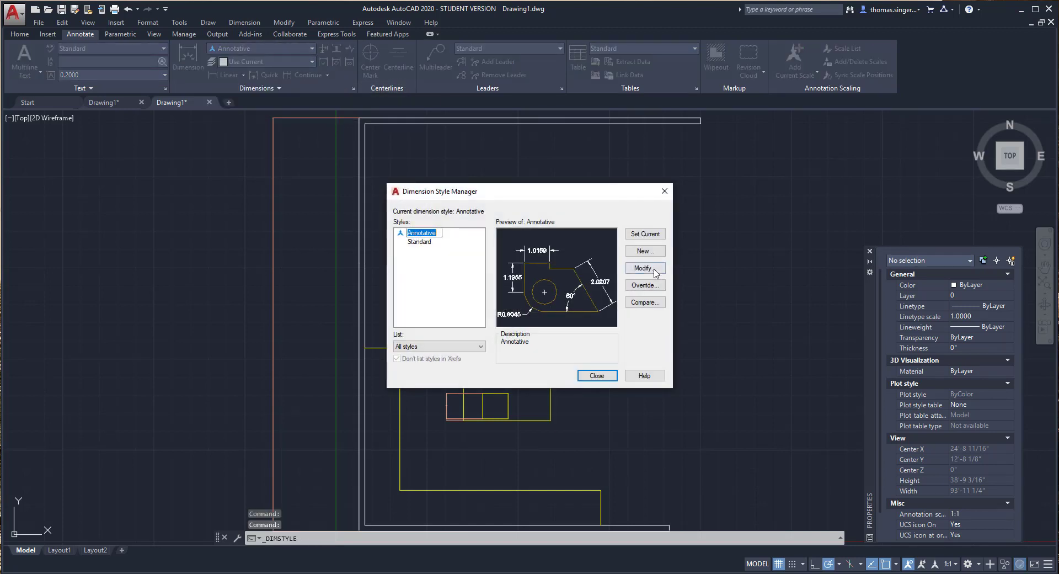
pyautogui.click(649, 269)
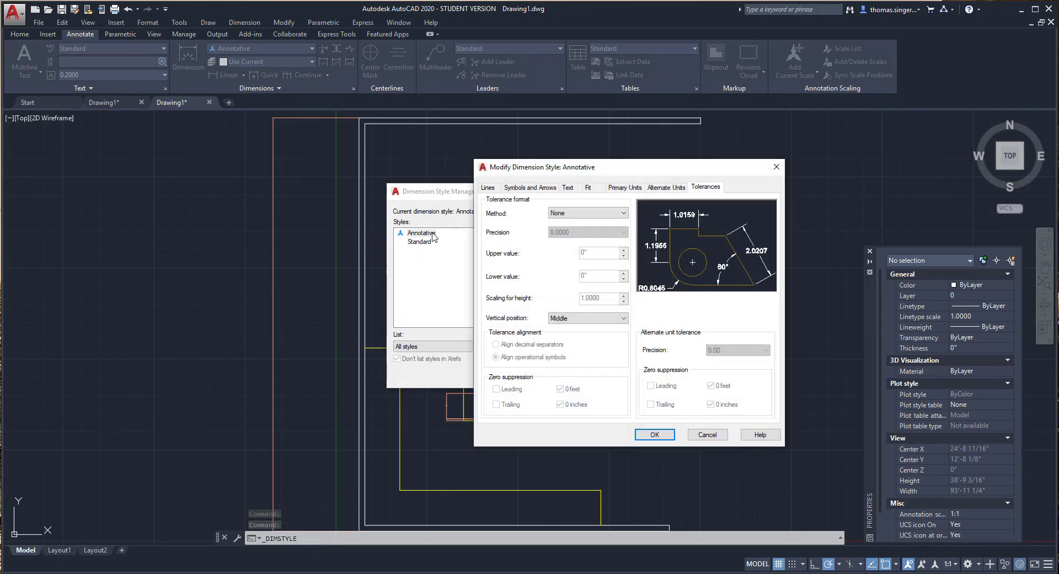
pyautogui.click(625, 187)
pyautogui.click(581, 211)
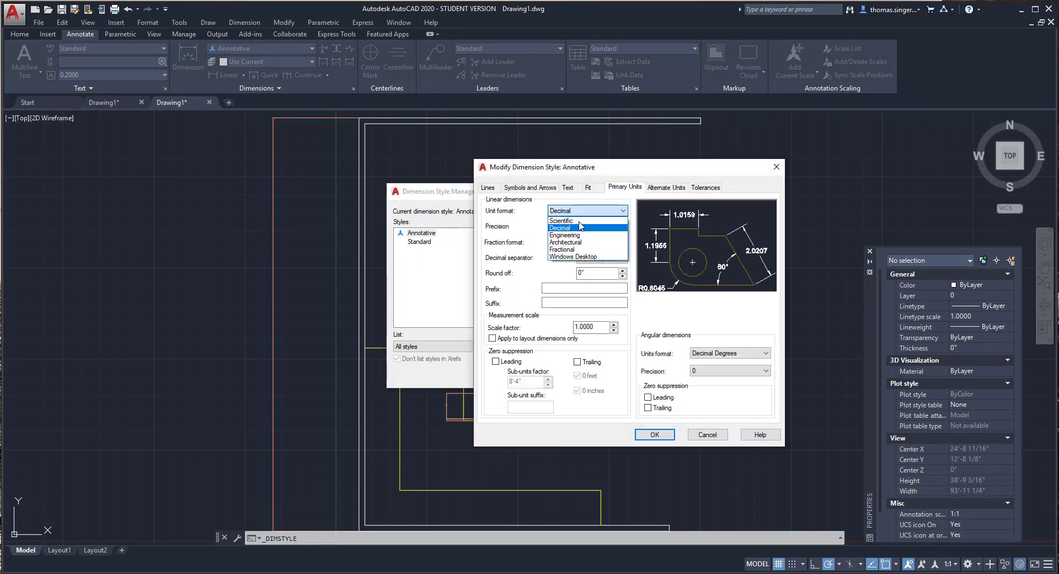
pyautogui.click(579, 241)
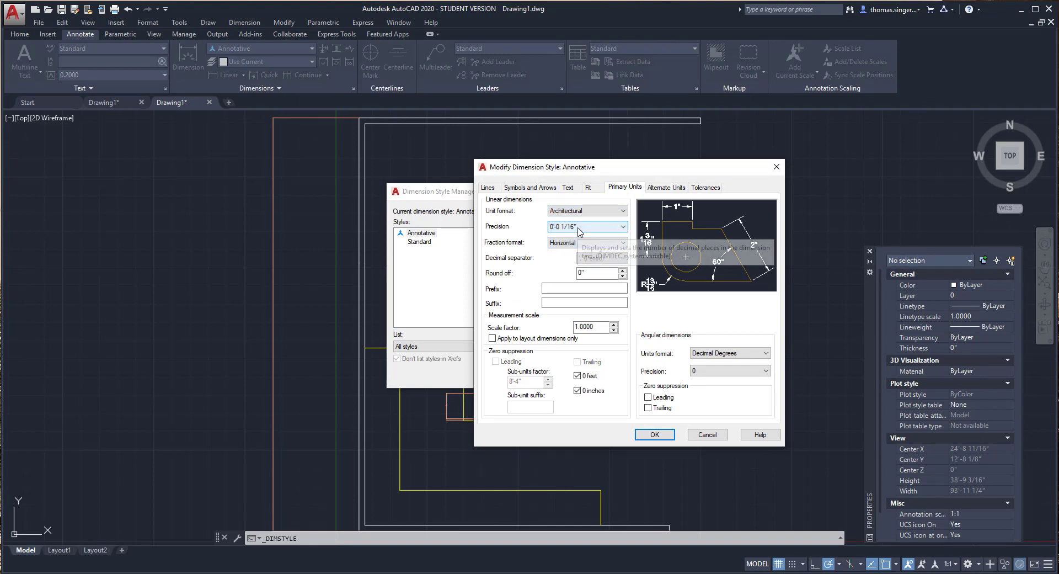
pyautogui.click(654, 434)
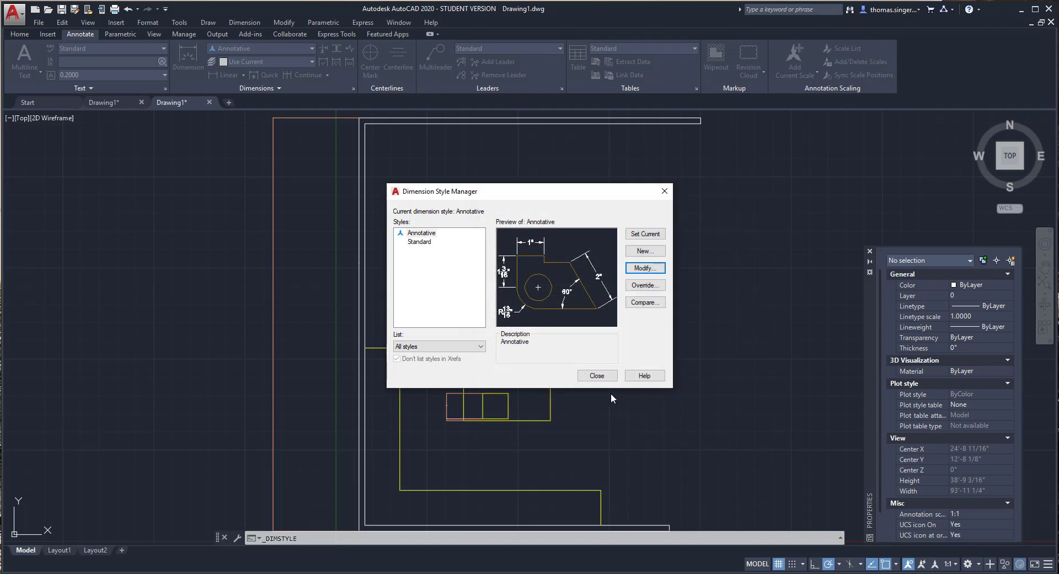
# Close the Dimension Style Manager and assign the Annotative dimension style to the three dimensions around the yellow furniture rectangle
pyautogui.click(602, 379)
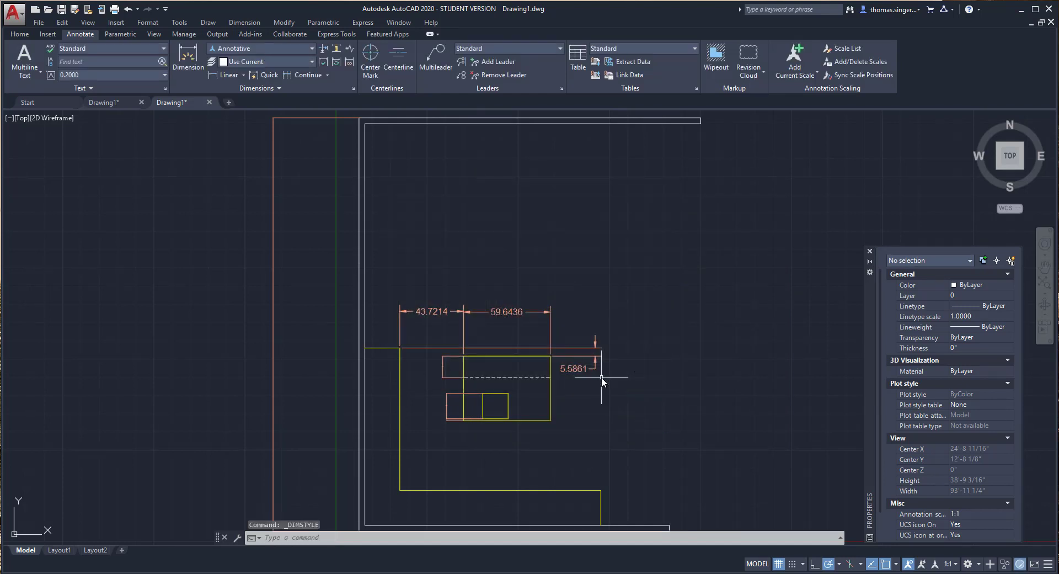
pyautogui.click(446, 305)
pyautogui.click(505, 312)
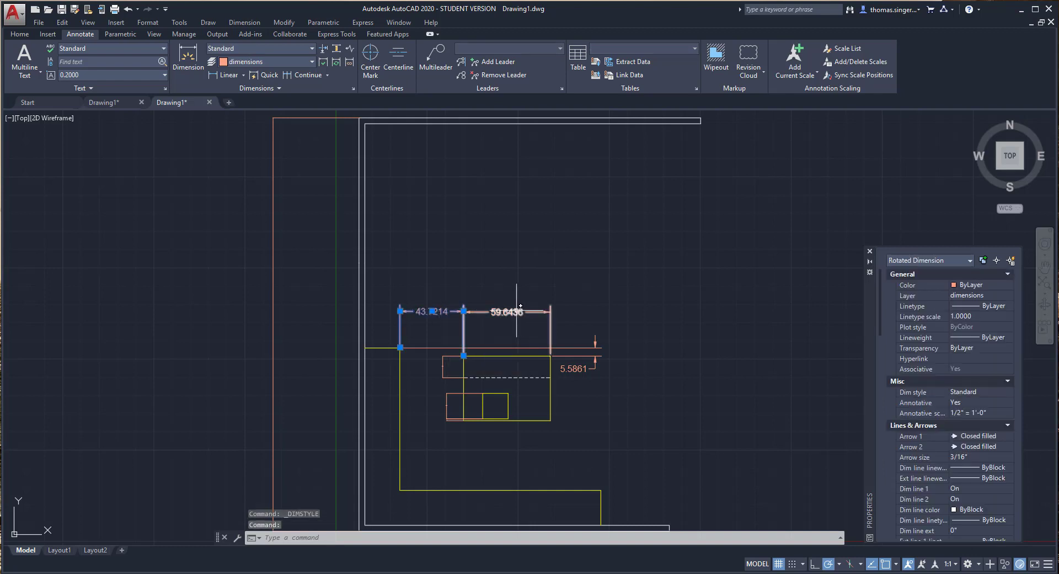
pyautogui.click(584, 370)
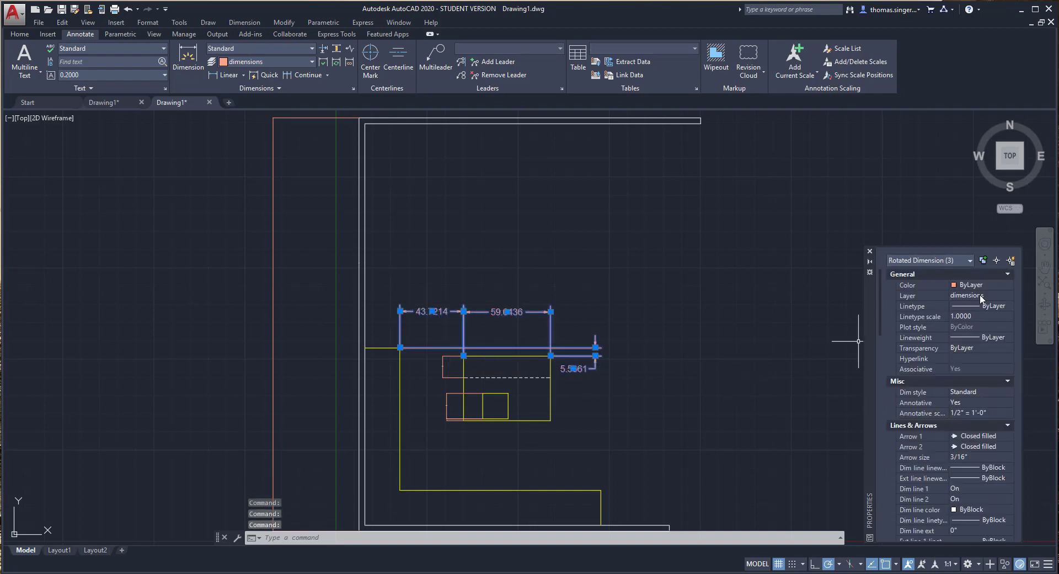
pyautogui.click(965, 392)
pyautogui.click(966, 391)
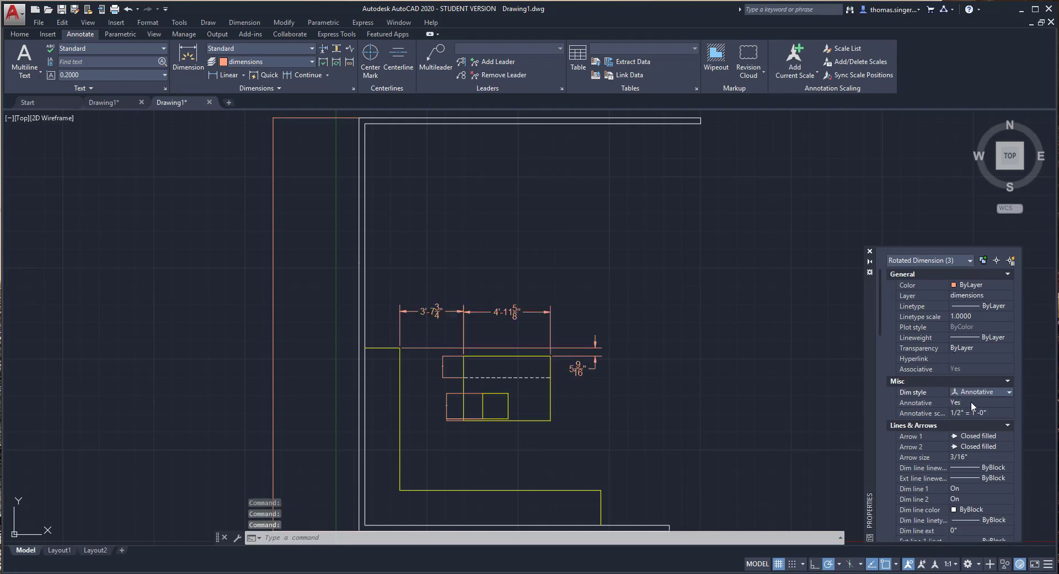
pyautogui.click(971, 402)
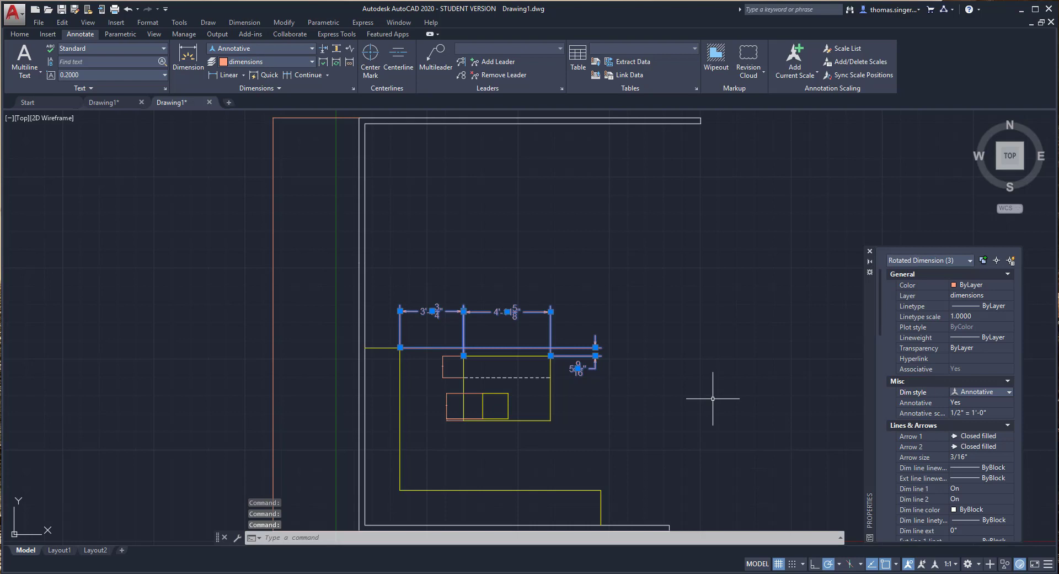
pyautogui.press('Escape')
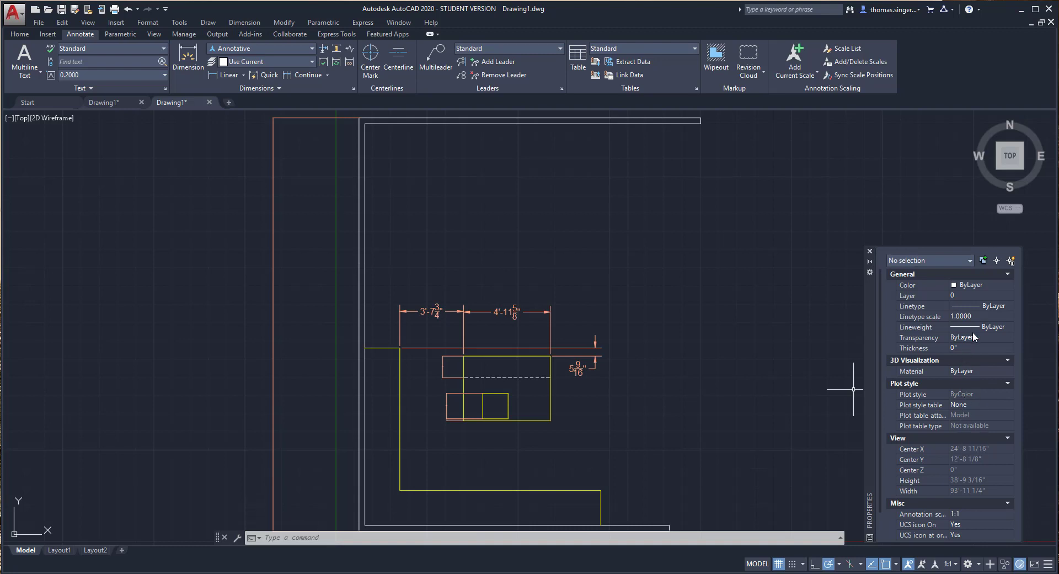
pyautogui.scroll(-3, 972, 332)
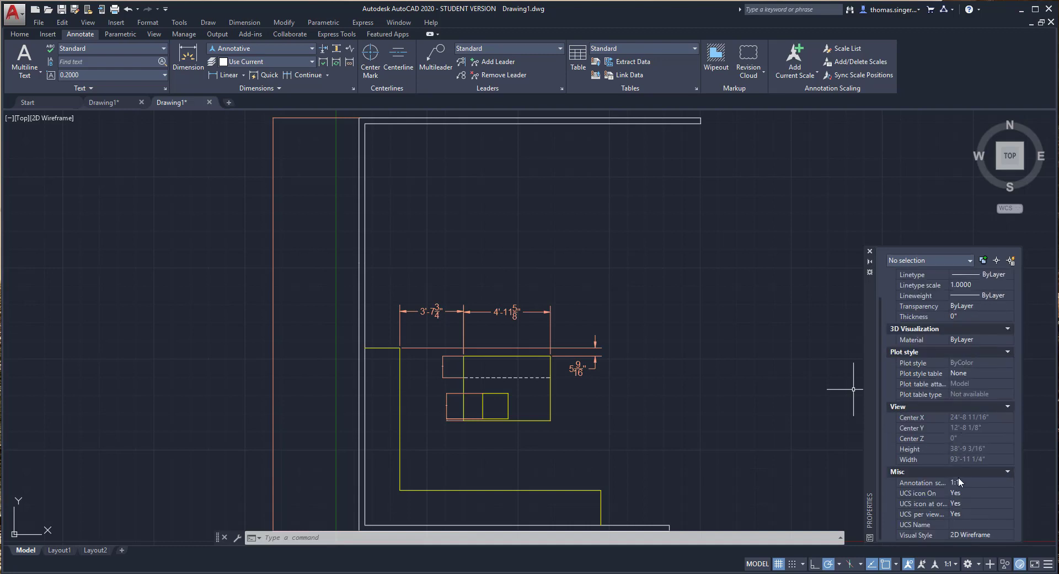
pyautogui.click(650, 351)
pyautogui.press('Escape')
# Switch to Layout2, set its viewport's scale to 1/4" = 1'-0", and deselect the viewport
pyautogui.click(95, 551)
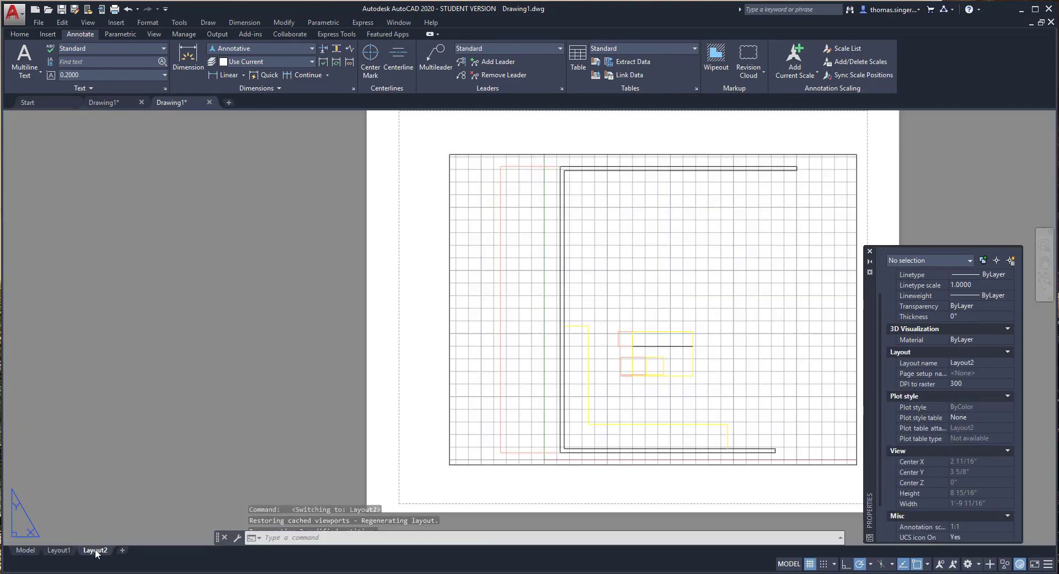
pyautogui.click(468, 154)
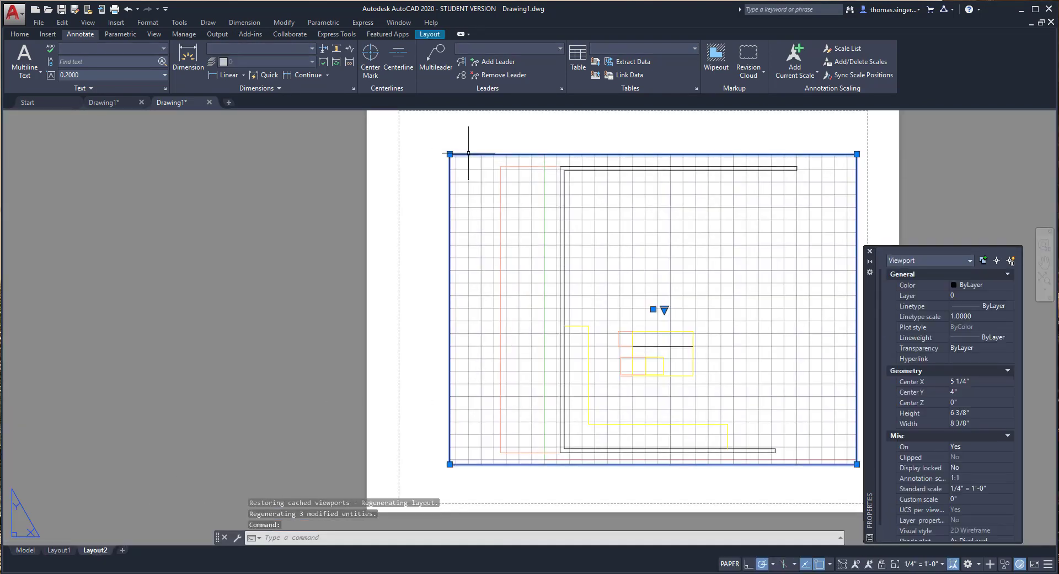
pyautogui.click(925, 563)
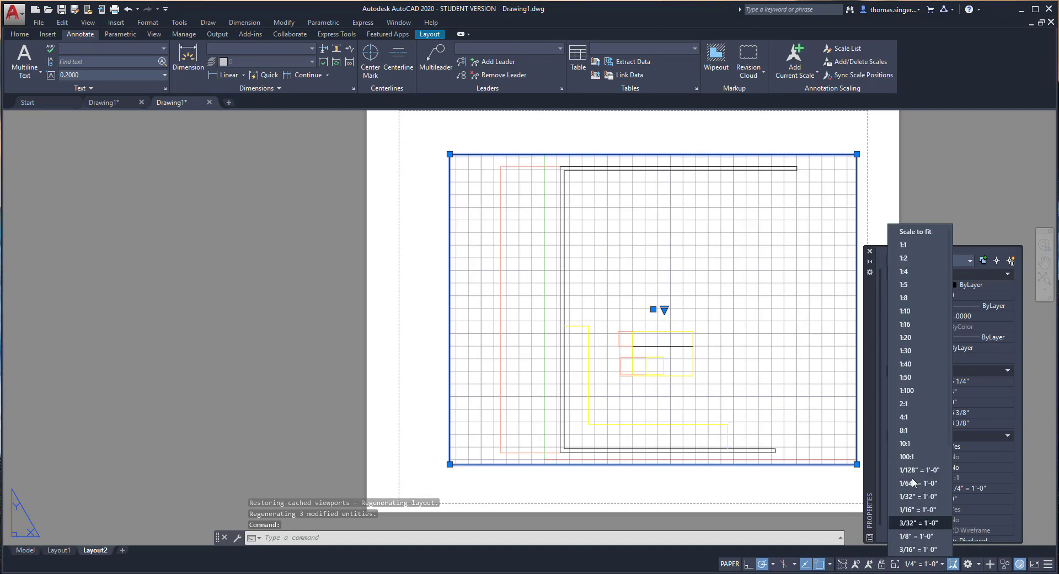
pyautogui.scroll(-1, 918, 528)
pyautogui.scroll(-1, 926, 524)
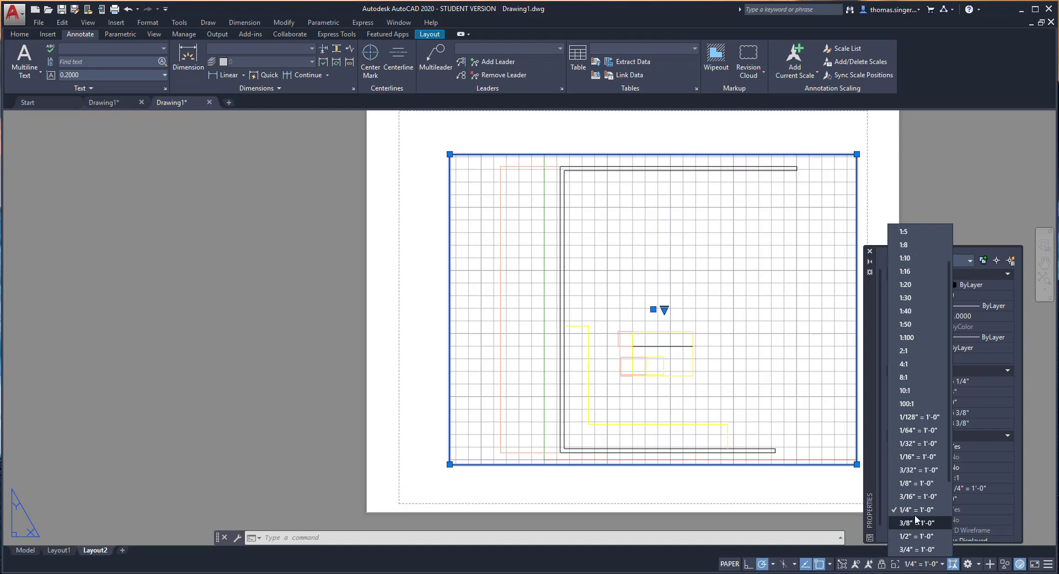
pyautogui.click(914, 510)
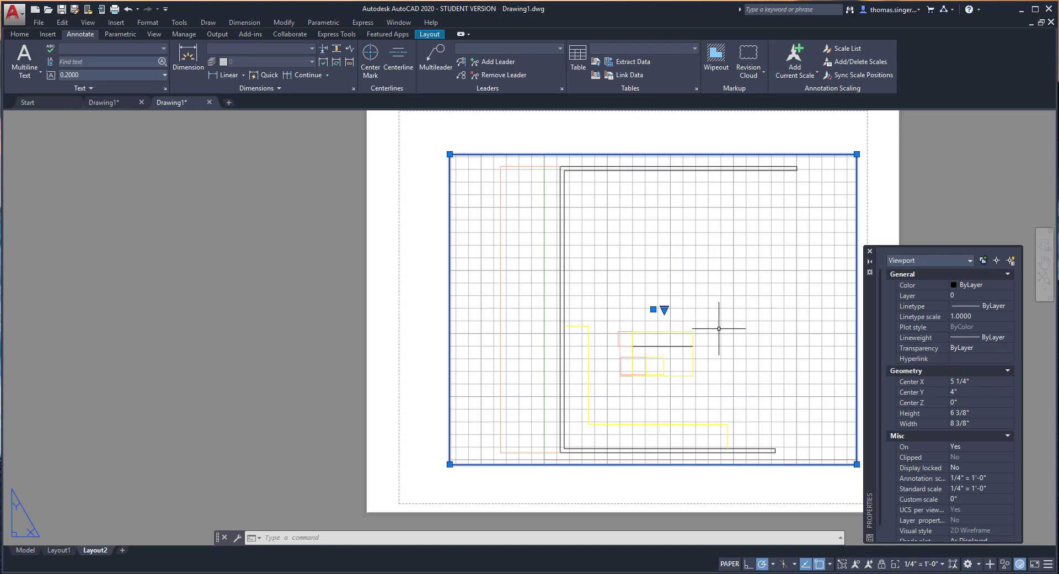
pyautogui.click(880, 224)
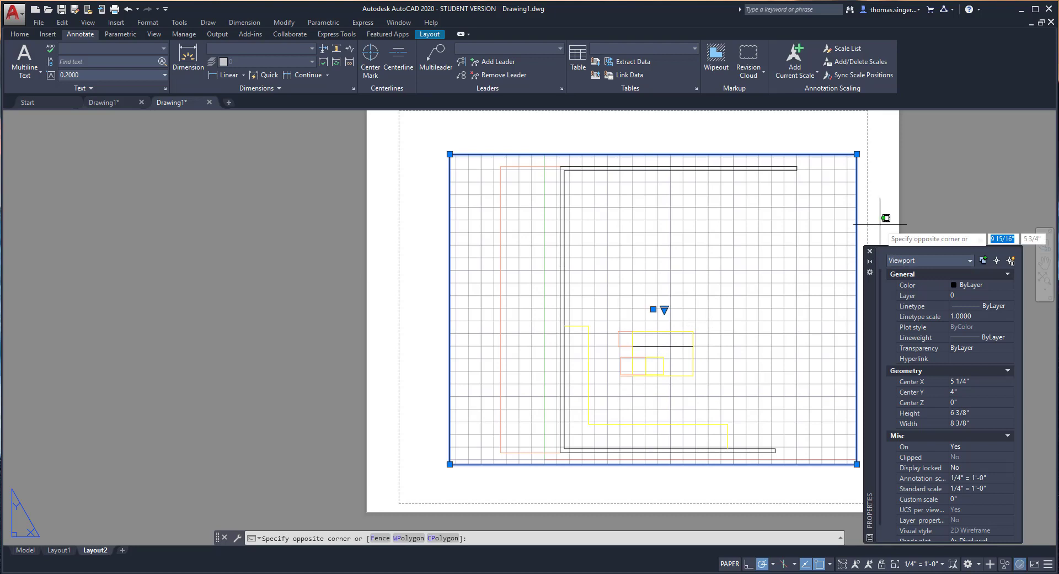
pyautogui.press('Escape')
pyautogui.press('Escape')
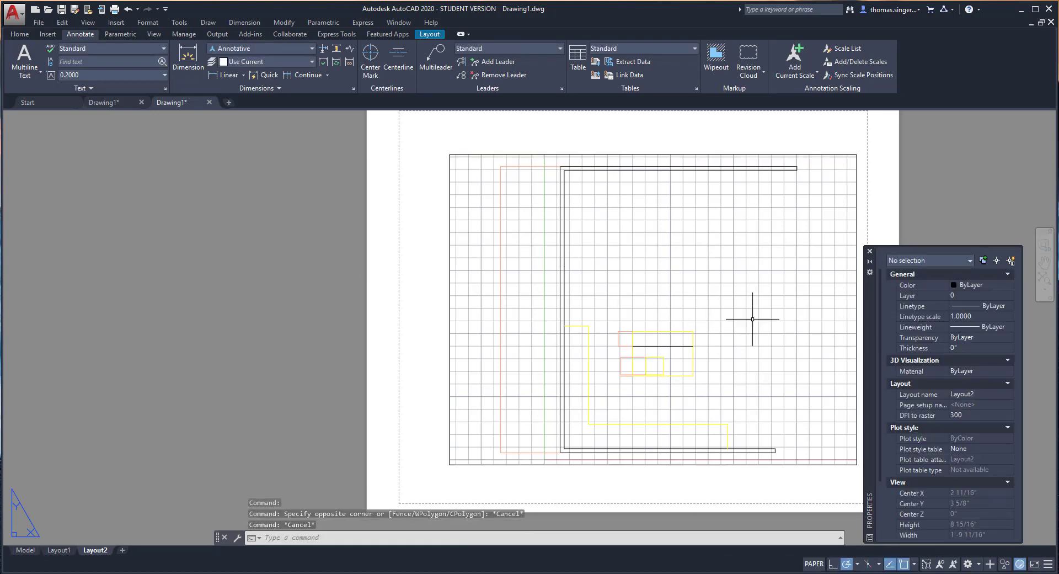
# Examine the furniture area inside the Layout2 viewport to check whether the annotative dimensions are displayed
pyautogui.scroll(5, 748, 329)
pyautogui.scroll(2, 679, 330)
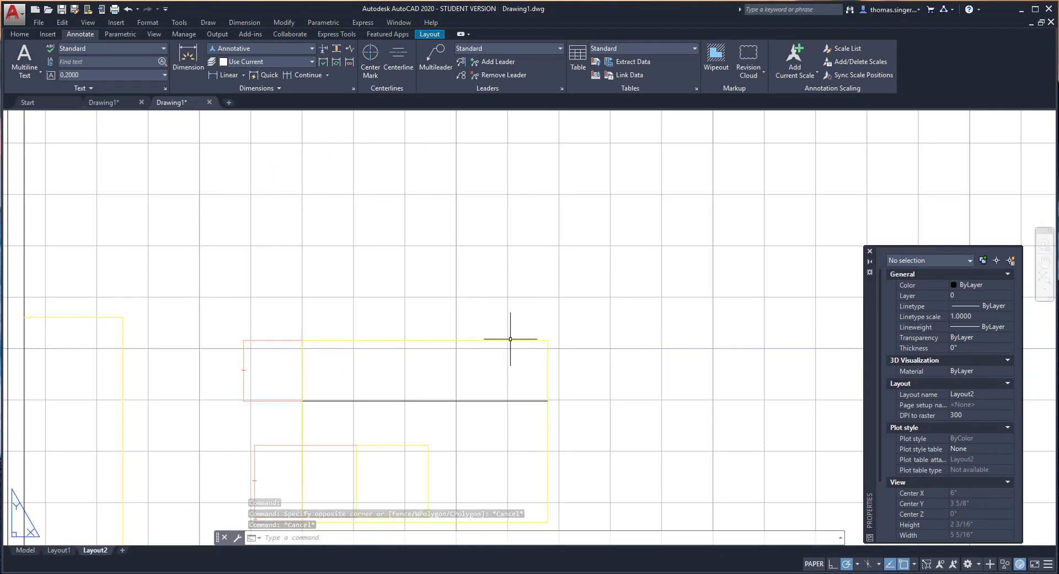
pyautogui.scroll(-6, 648, 267)
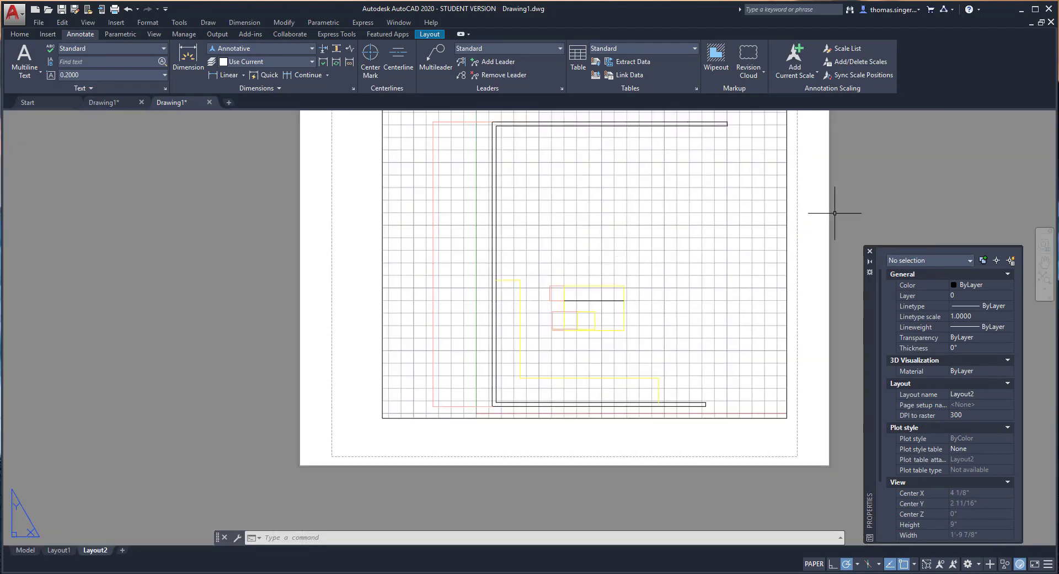
pyautogui.scroll(3, 807, 220)
pyautogui.scroll(-3, 807, 220)
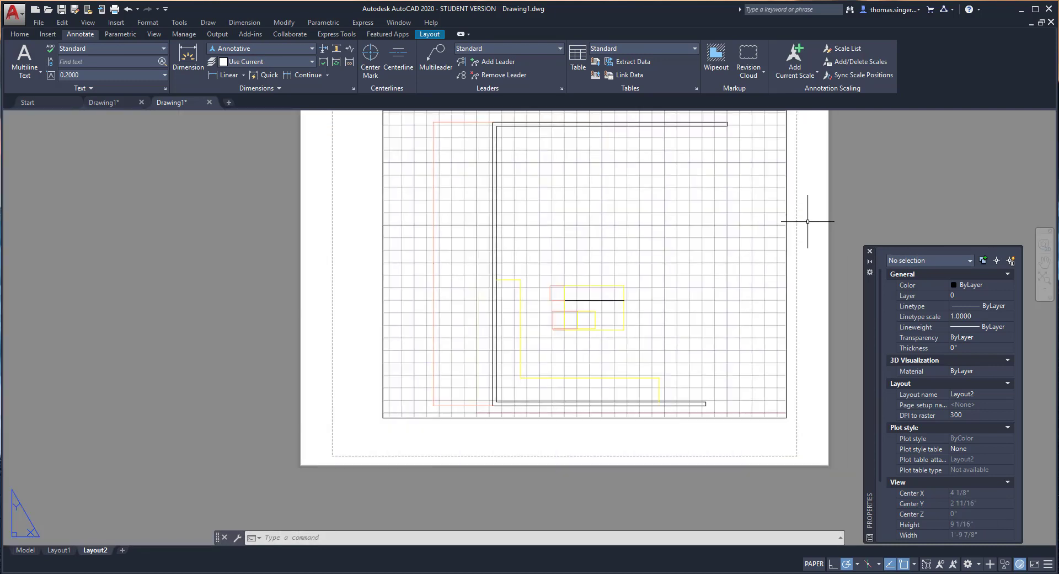
pyautogui.press('Escape')
pyautogui.press('Escape')
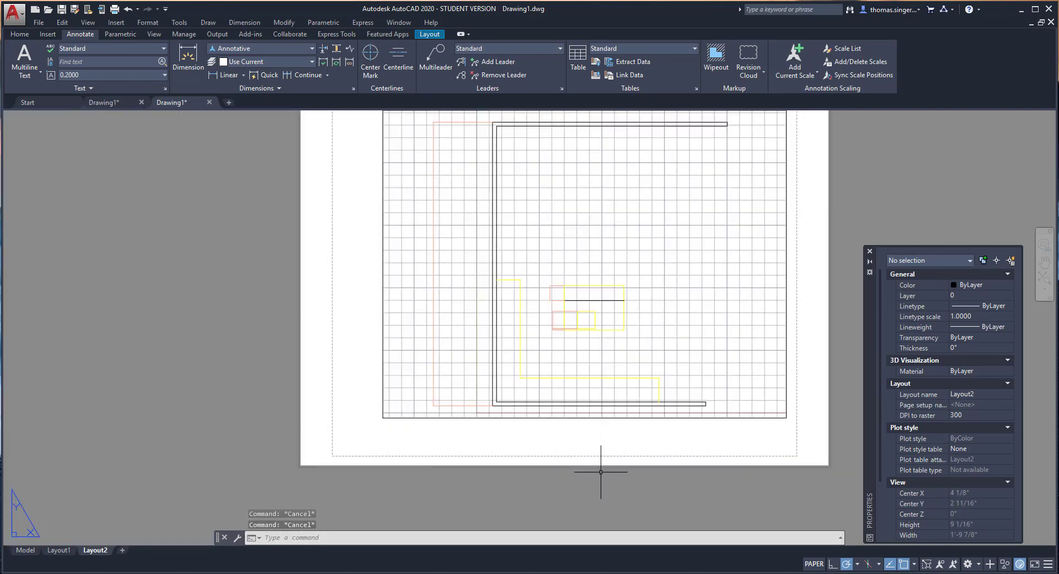
# Turn on showing annotation objects at all scales and automatically adding scales when the annotation scale changes for the Layout2 viewport
pyautogui.click(598, 418)
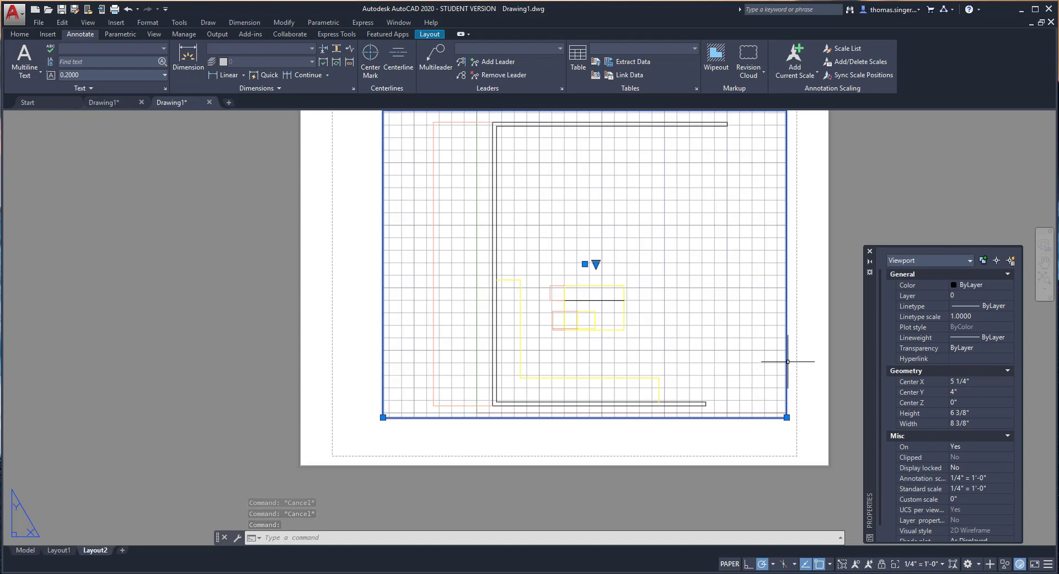
pyautogui.moveTo(788, 362)
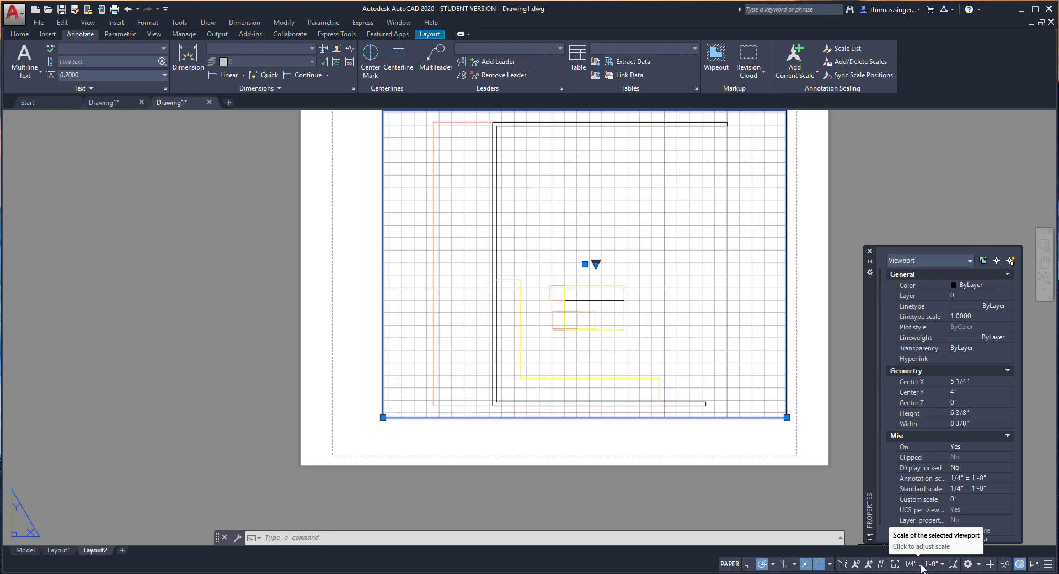
pyautogui.click(856, 565)
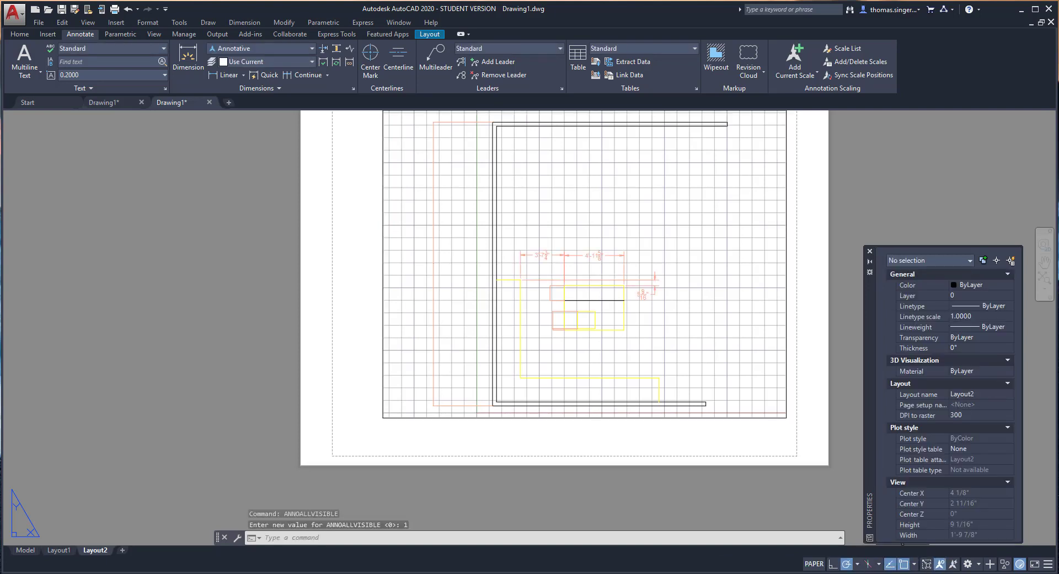
pyautogui.click(739, 416)
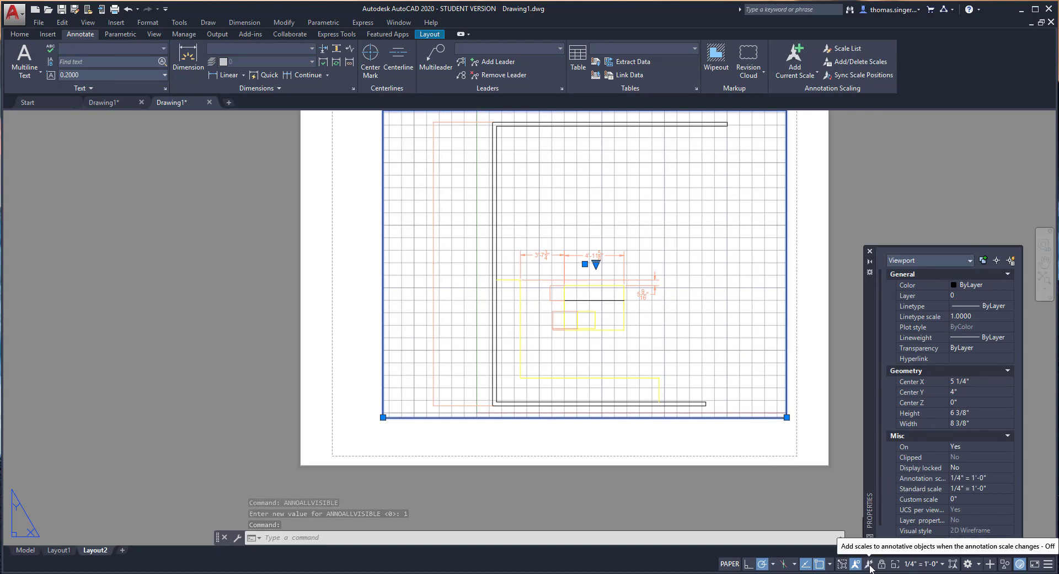
pyautogui.click(870, 565)
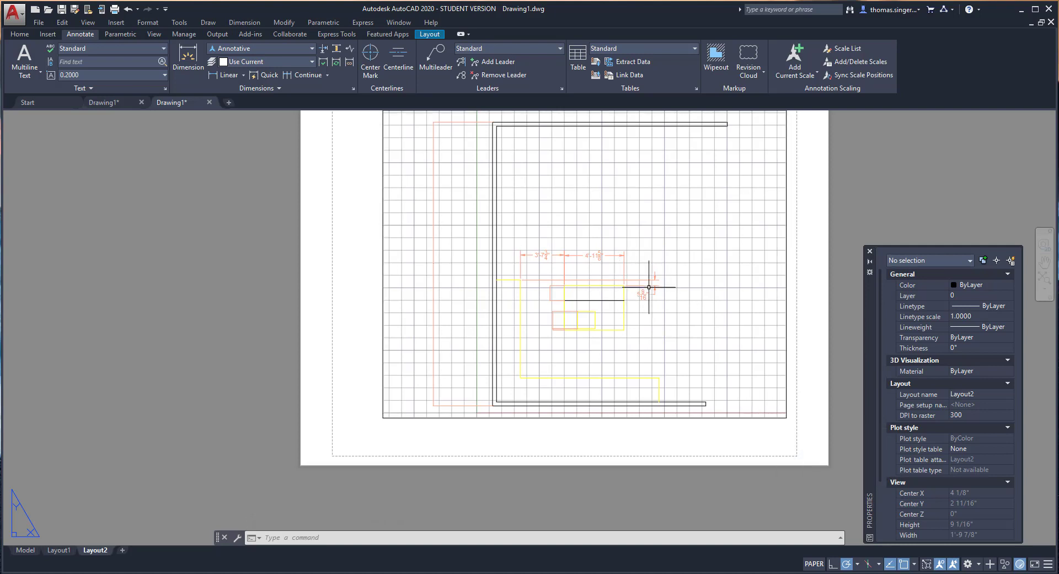
pyautogui.click(745, 417)
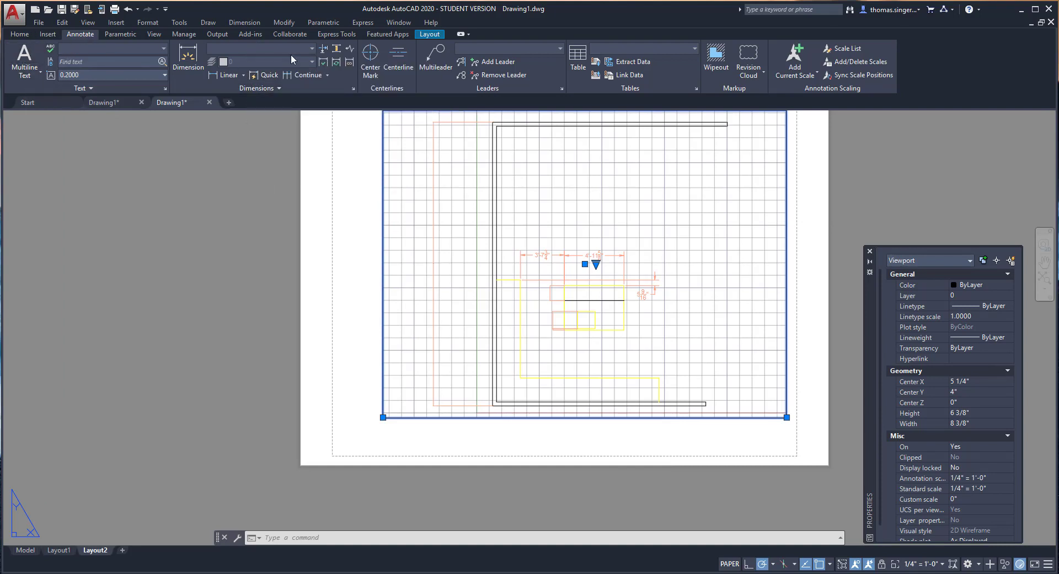
pyautogui.press('Escape')
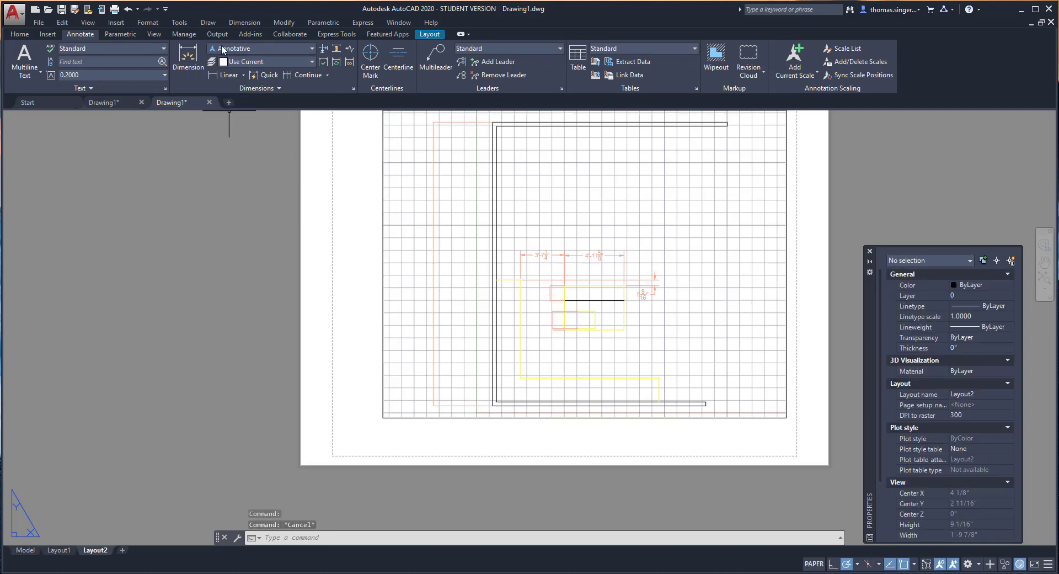
# Review the Start With and Use For options for creating a new dimension style, and cancel its creation
pyautogui.click(264, 47)
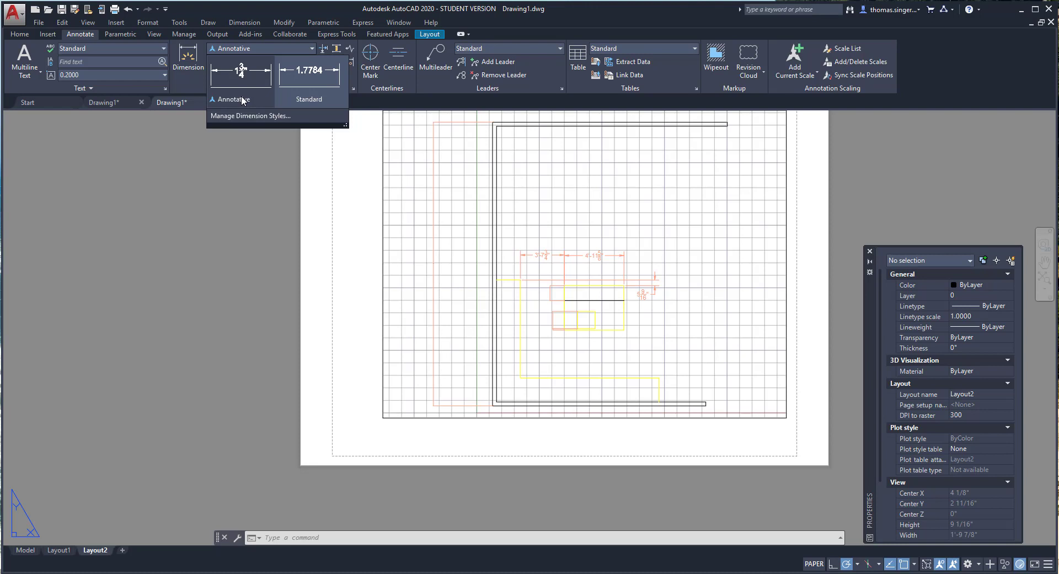
pyautogui.click(242, 116)
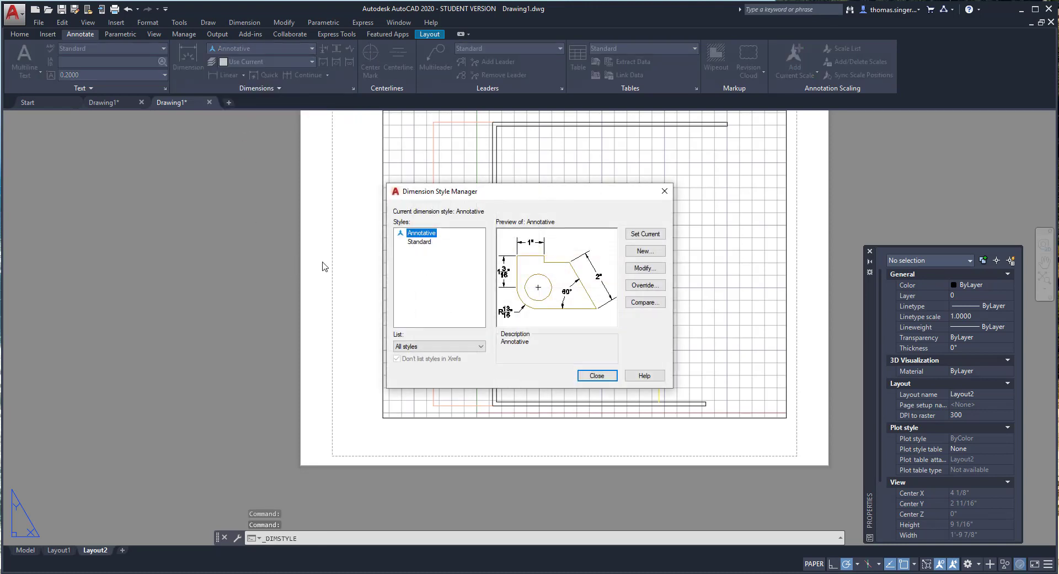
pyautogui.click(646, 252)
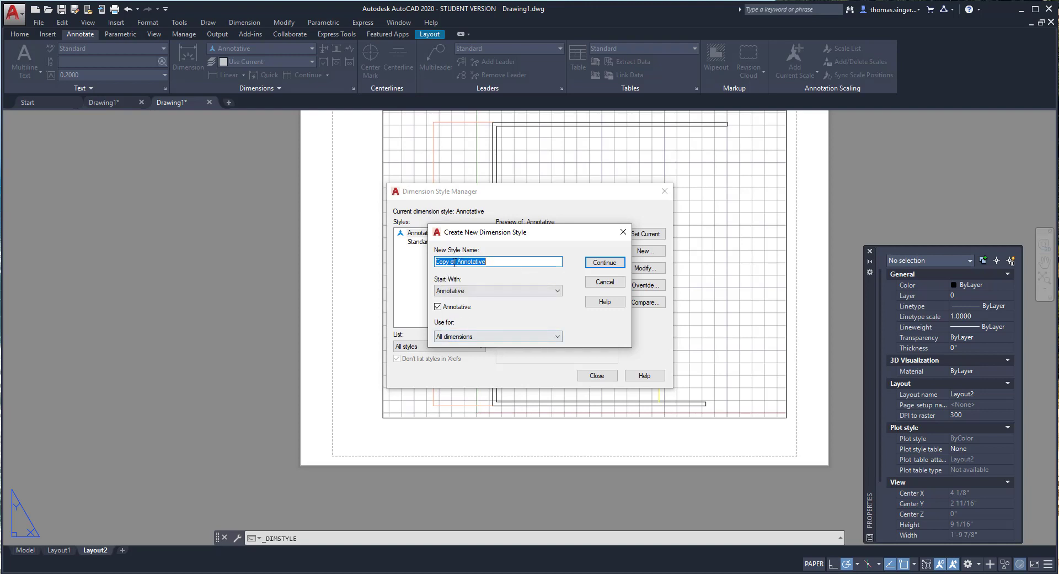
pyautogui.moveTo(459, 261); pyautogui.dragTo(435, 261)
pyautogui.click(455, 293)
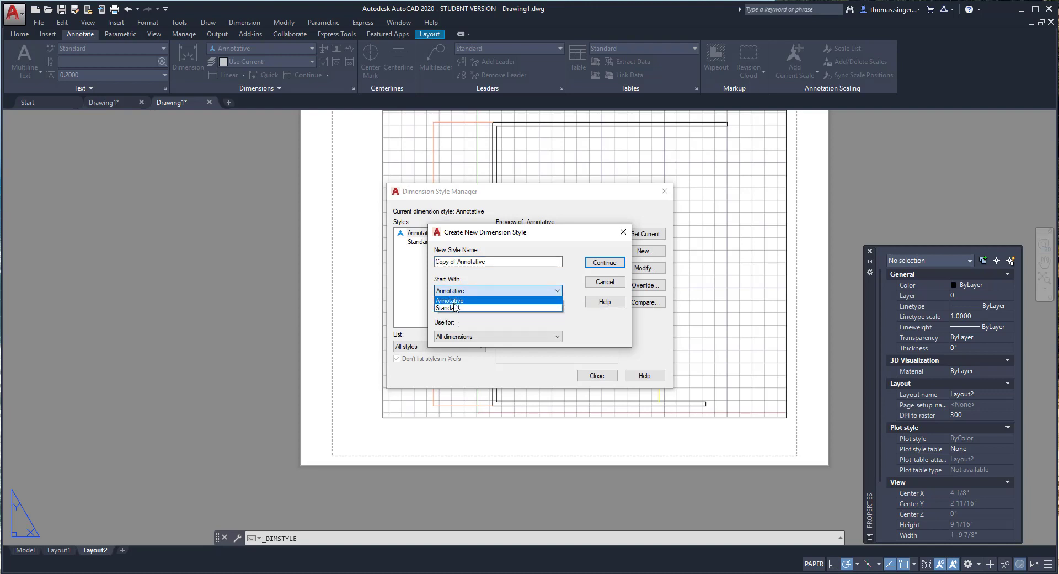
pyautogui.click(455, 301)
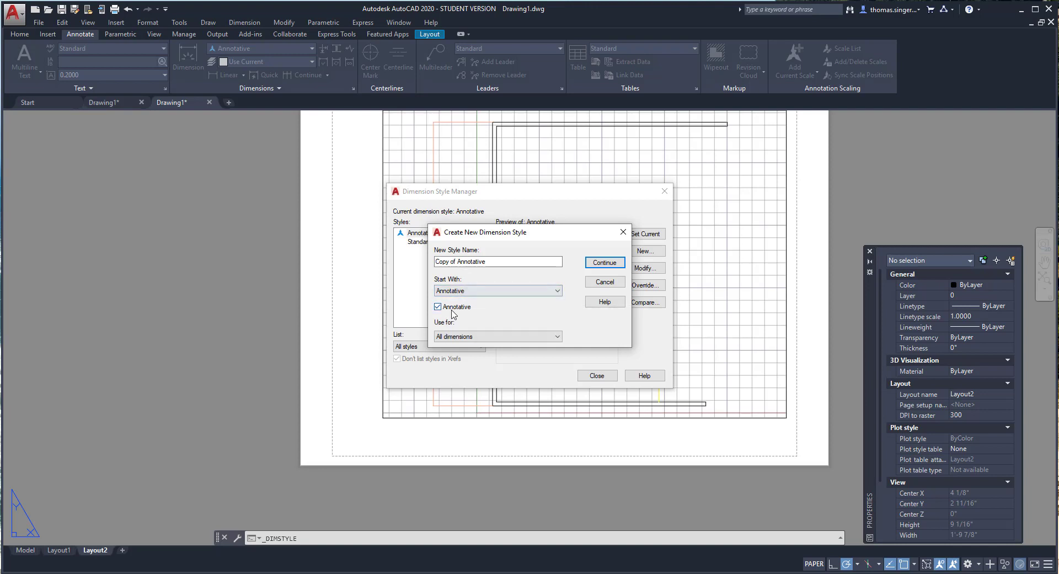
pyautogui.click(472, 338)
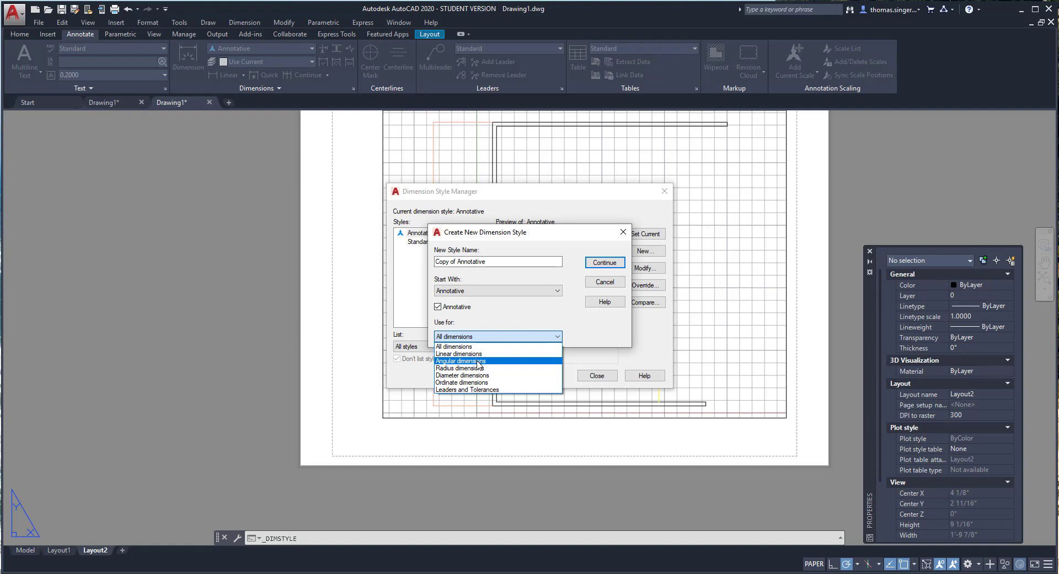
pyautogui.click(608, 284)
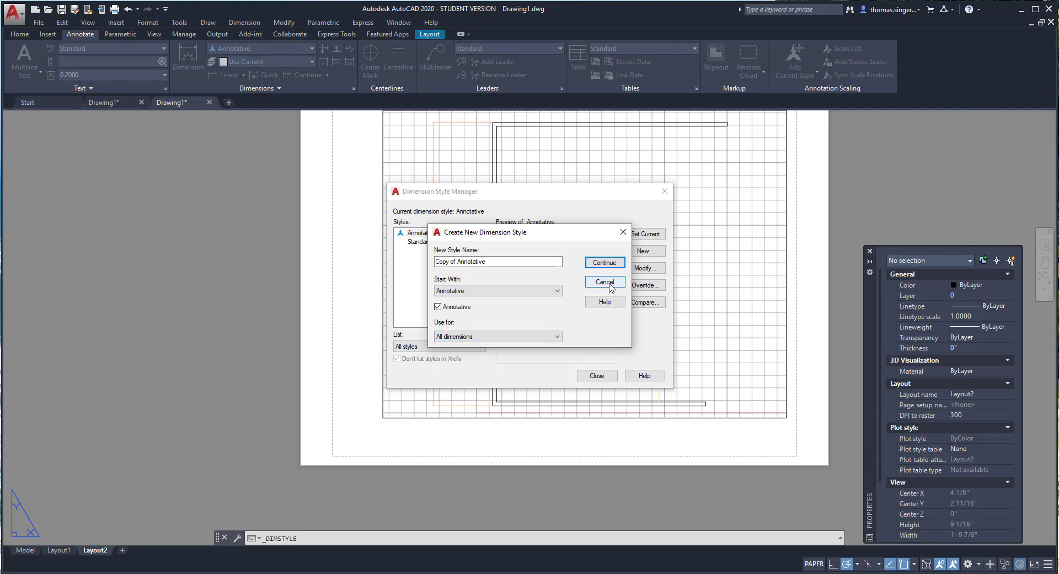
pyautogui.click(608, 285)
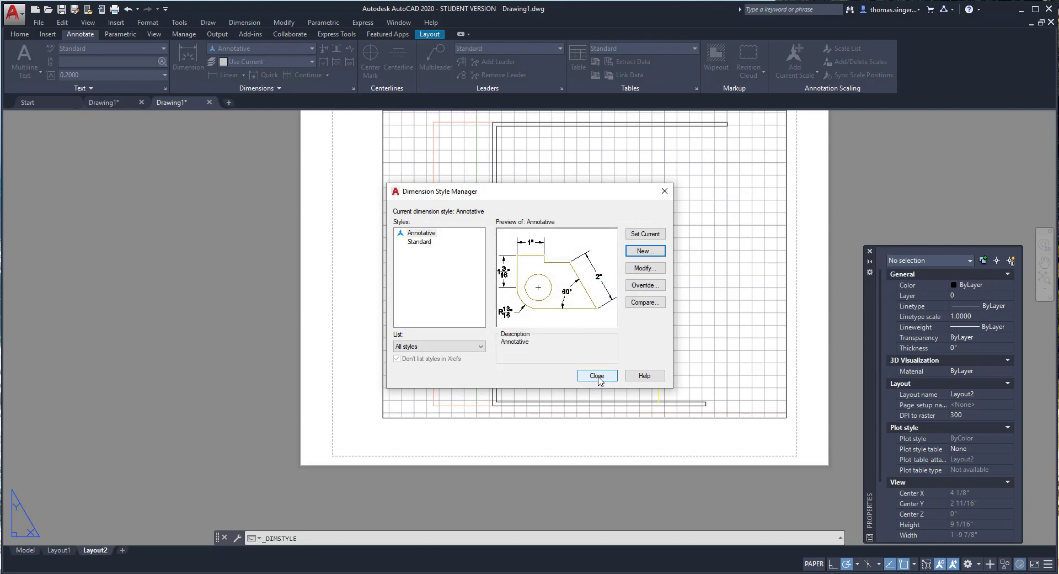